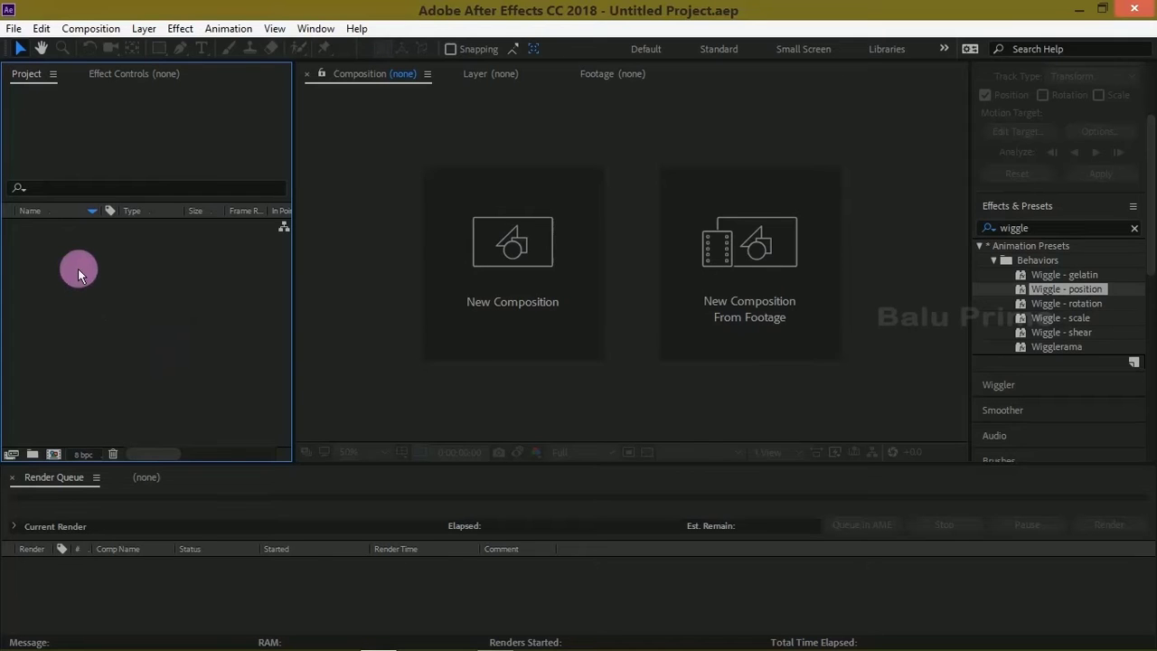
{"action": "right_click", "coordinate": [78, 268]}
{"action": "mouse_move", "coordinate": [216, 355]}
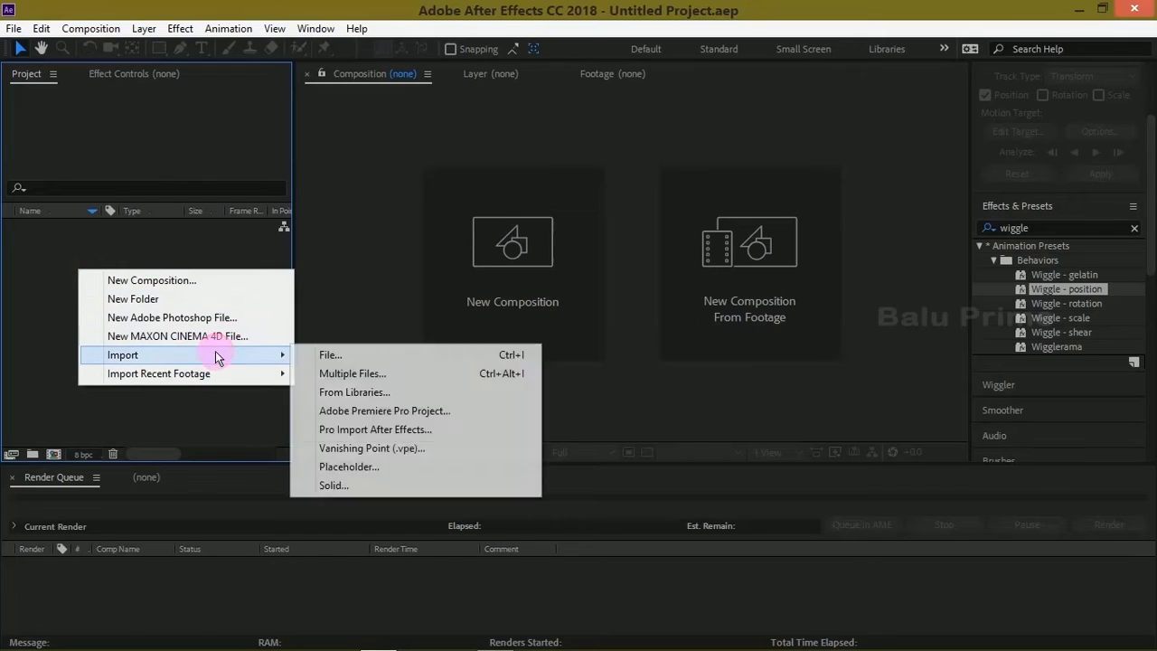
{"action": "left_click", "coordinate": [36, 347]}
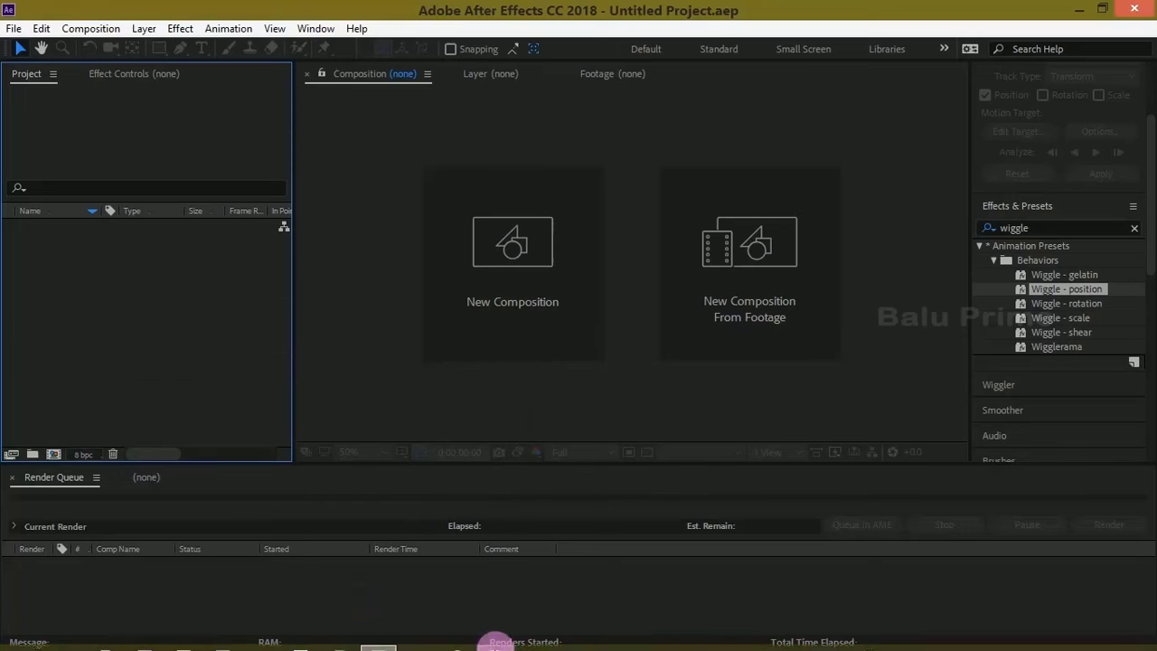
Switch to the New folder window in File Explorer and import footage.mov from it into the After Effects project.
{"action": "left_click", "coordinate": [491, 639]}
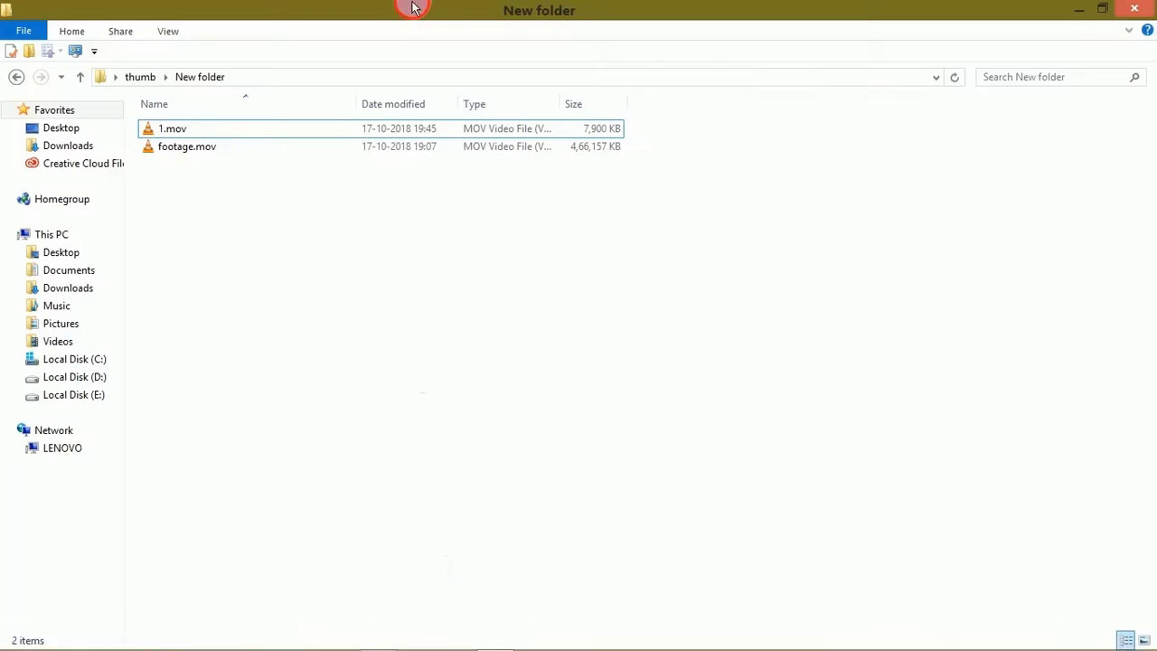
{"action": "double_click", "coordinate": [413, 4]}
{"action": "left_click", "coordinate": [523, 202]}
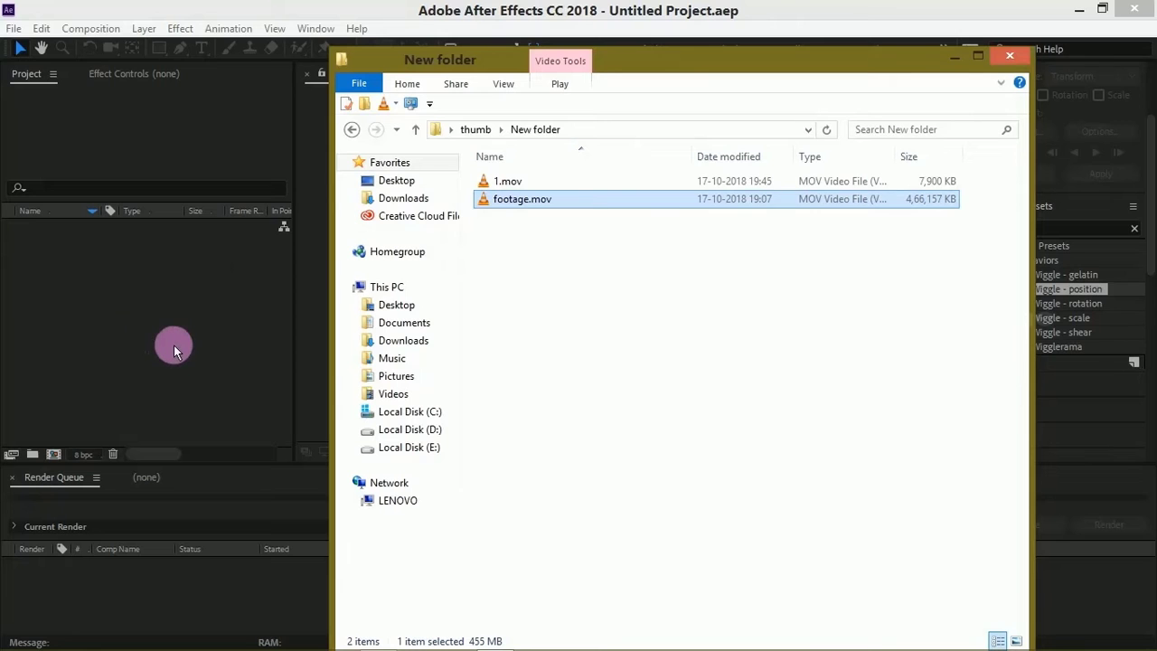
{"action": "left_click", "coordinate": [165, 316]}
{"action": "left_click_drag", "start_coordinate": [100, 332], "coordinate": [104, 339]}
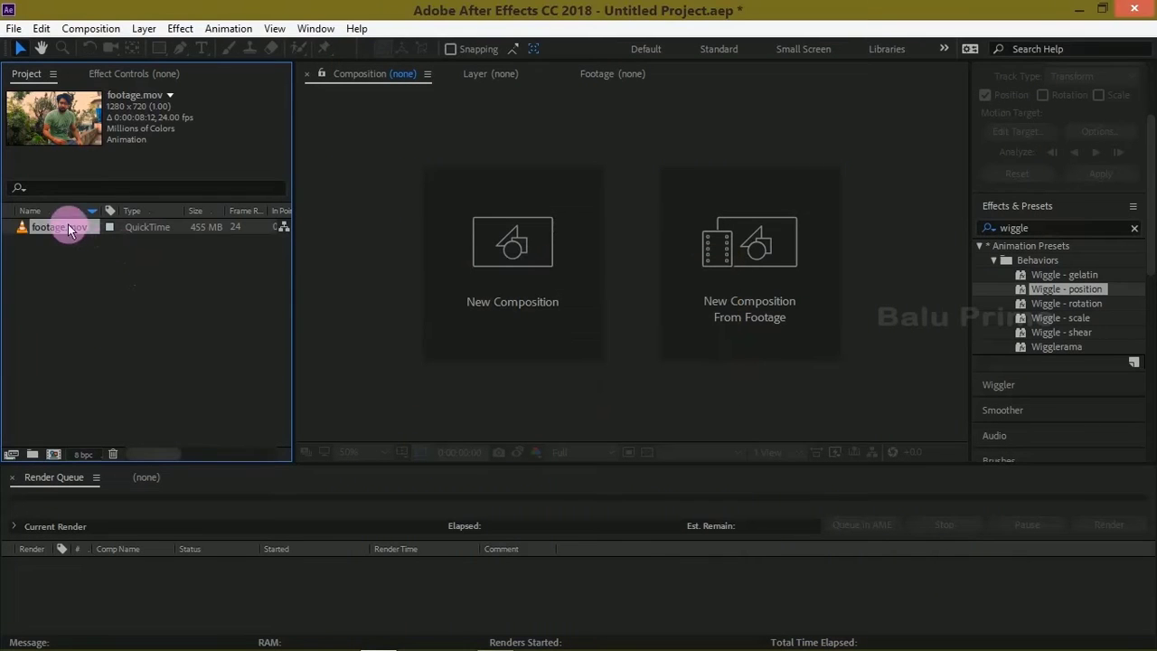
Create a composition from footage.mov and RAM-preview it at Quarter resolution.
{"action": "left_click_drag", "start_coordinate": [68, 442], "coordinate": [54, 449]}
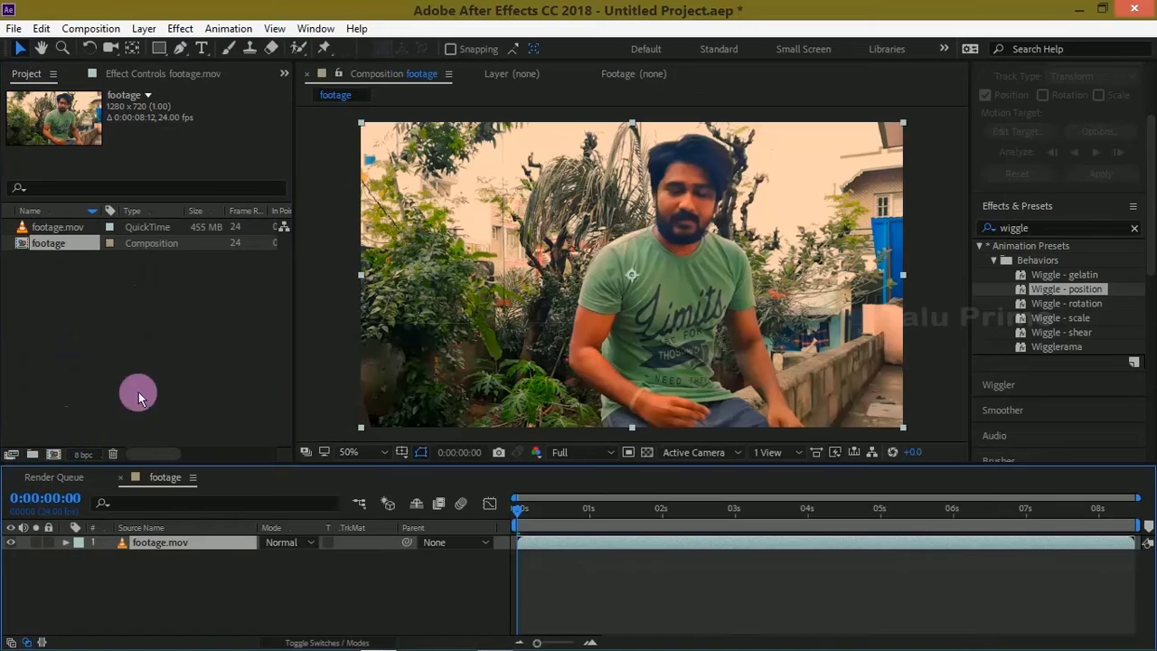
{"action": "left_click", "coordinate": [592, 463]}
{"action": "left_click", "coordinate": [619, 554]}
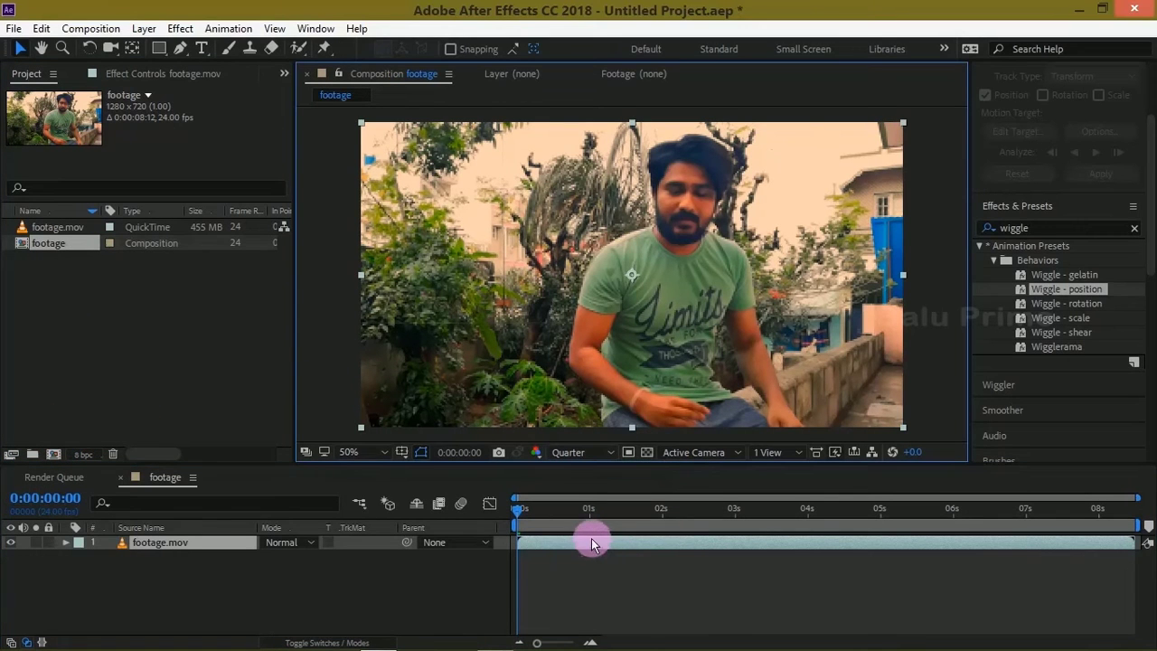
{"action": "left_click", "coordinate": [551, 542]}
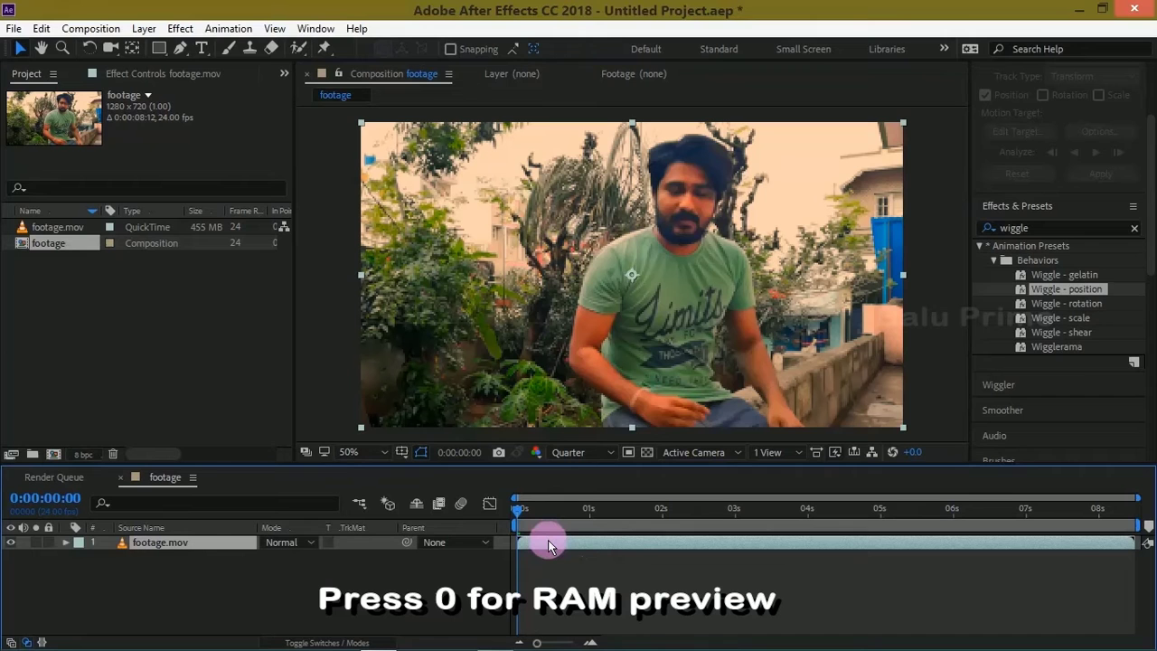
{"action": "key", "text": "0"}
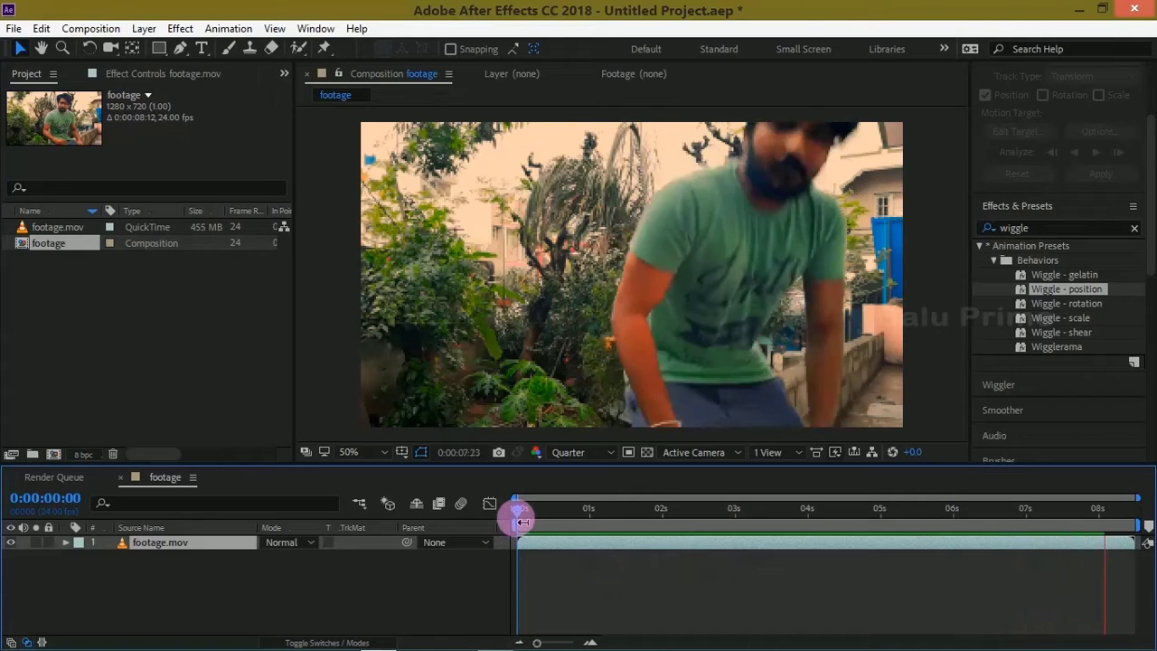
Split the footage layer at 0:00:02:22, where the hand gesture begins.
{"action": "left_click_drag", "start_coordinate": [522, 522], "coordinate": [723, 545]}
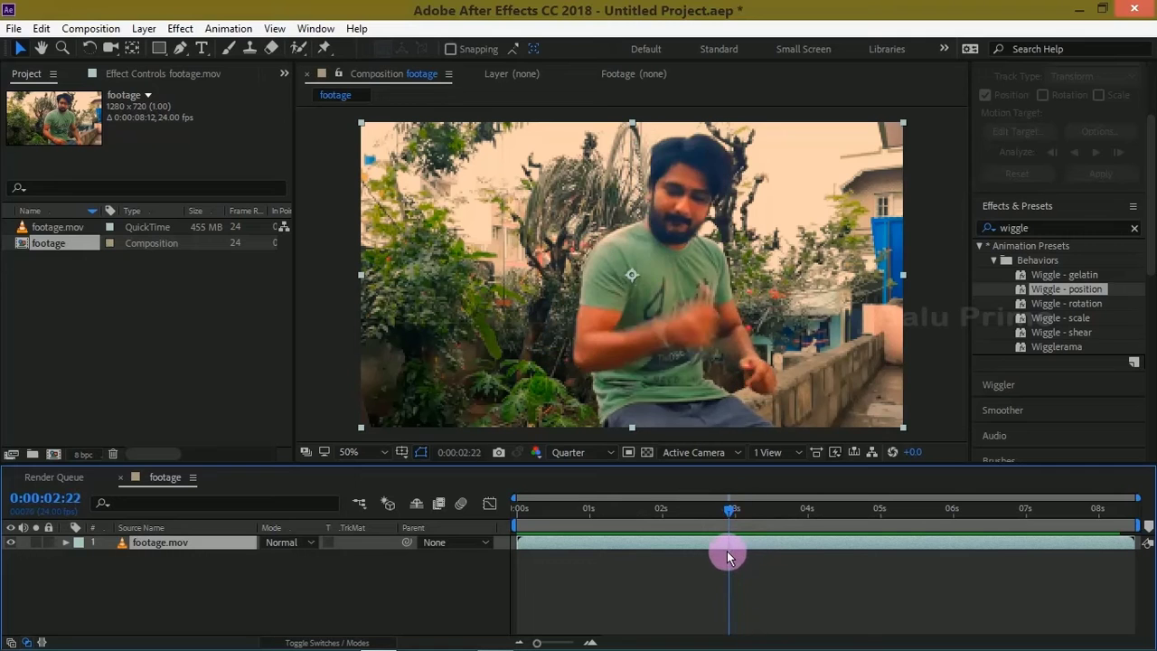
{"action": "key", "text": "Page_Down"}
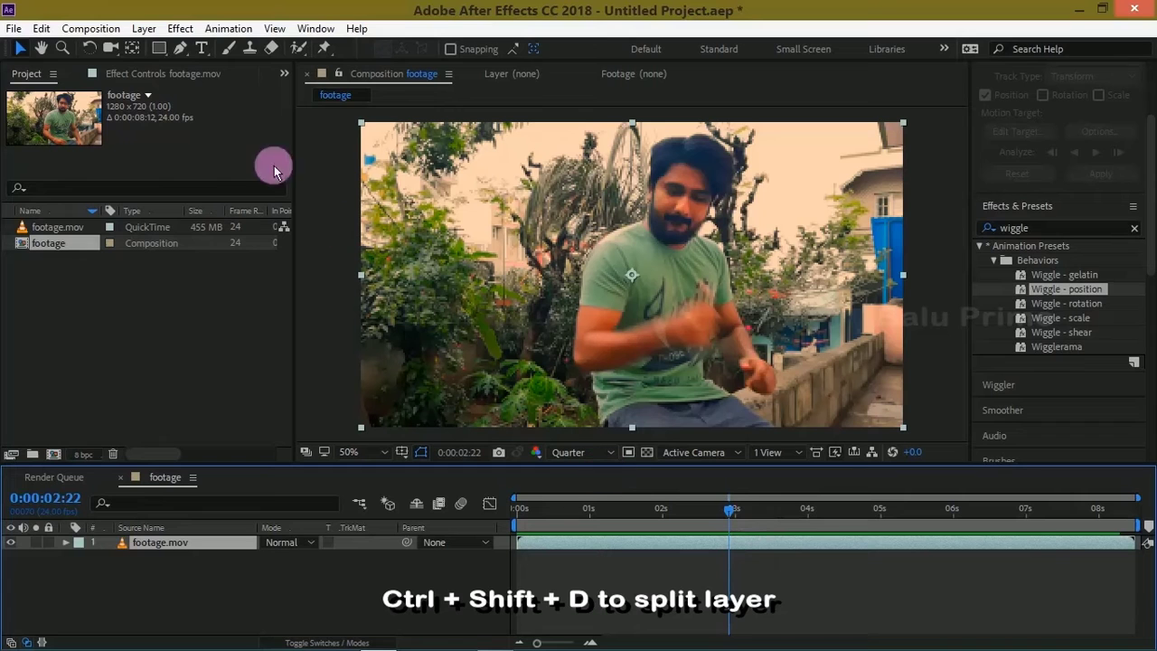
{"action": "left_click", "coordinate": [42, 28]}
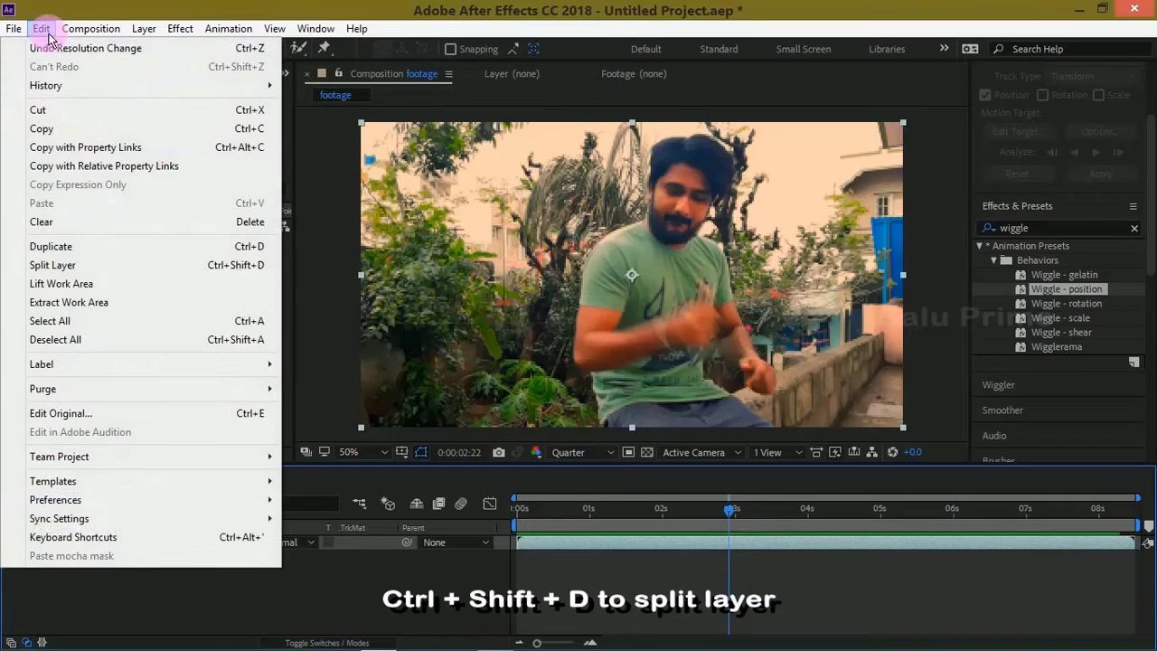
{"action": "left_click", "coordinate": [78, 264]}
Split the later footage segment again at 0:00:06:13.
{"action": "left_click_drag", "start_coordinate": [729, 515], "coordinate": [986, 553]}
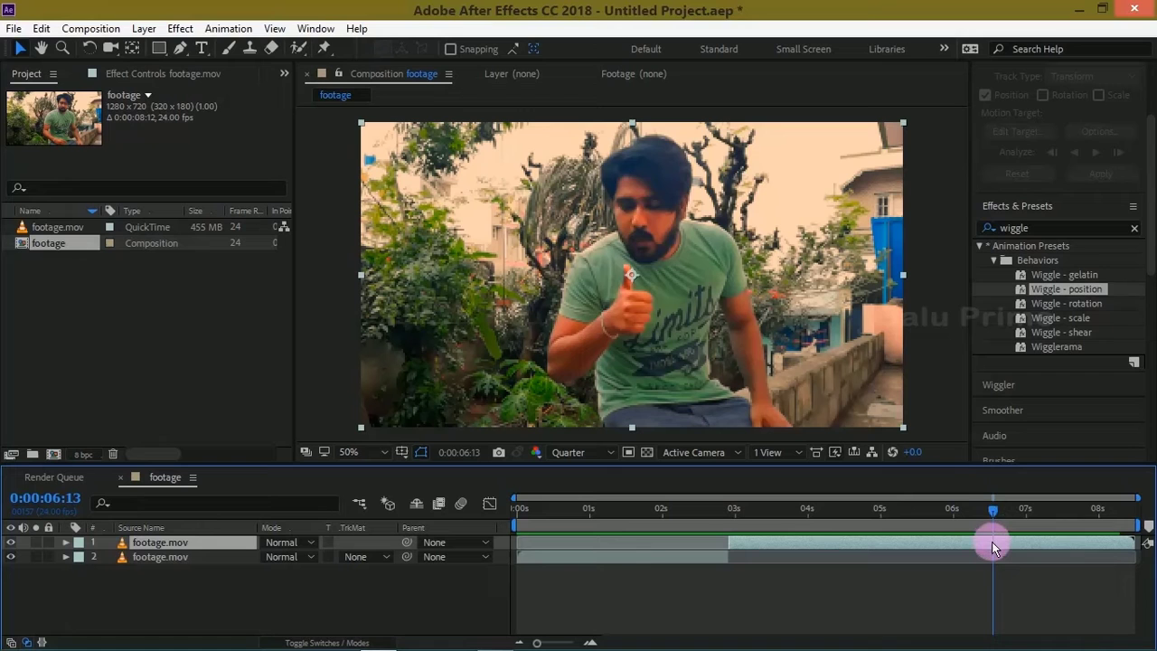
{"action": "left_click", "coordinate": [41, 32]}
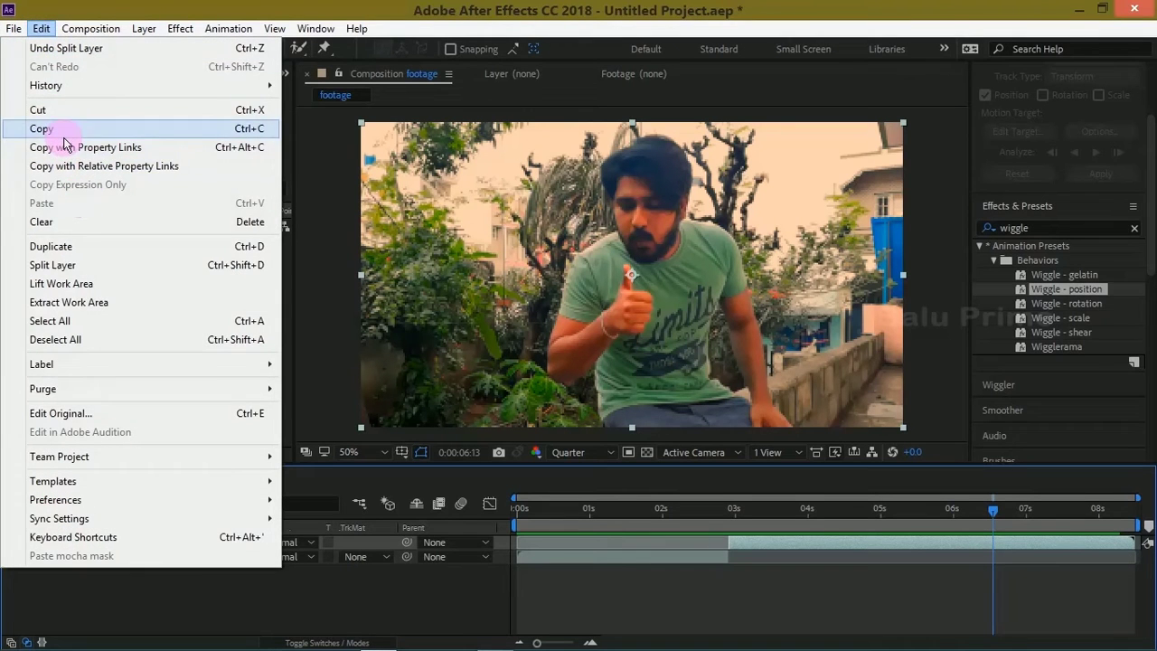
{"action": "left_click", "coordinate": [80, 247]}
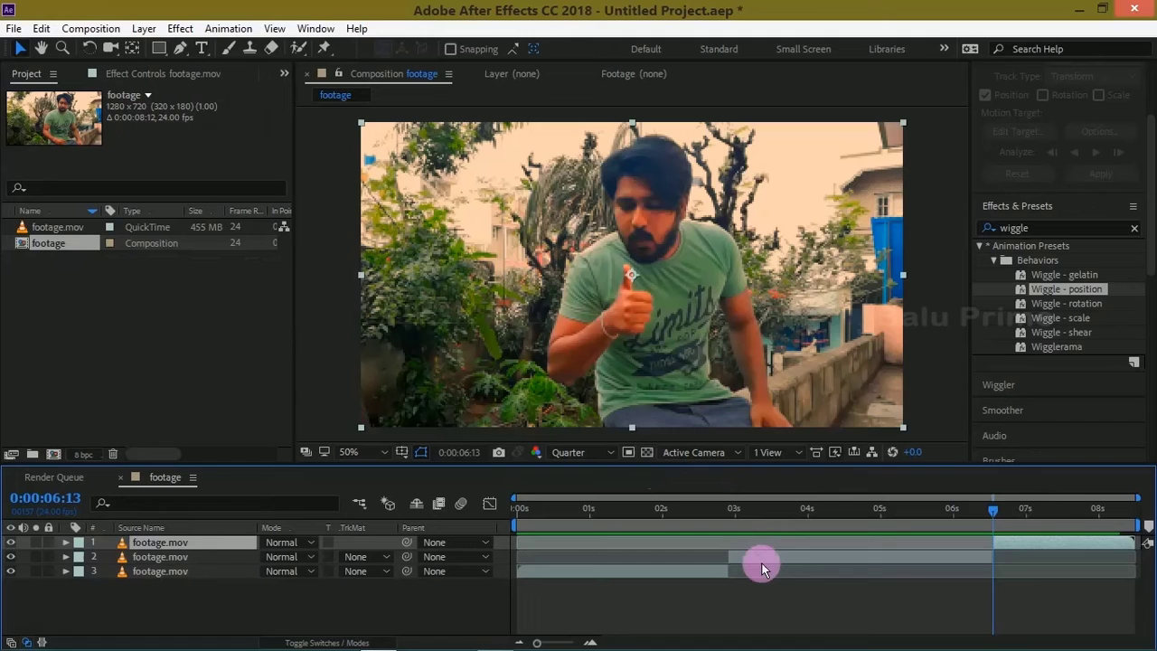
Rename the middle footage segment "fire" and move it to the top of the layer stack.
{"action": "left_click", "coordinate": [761, 560]}
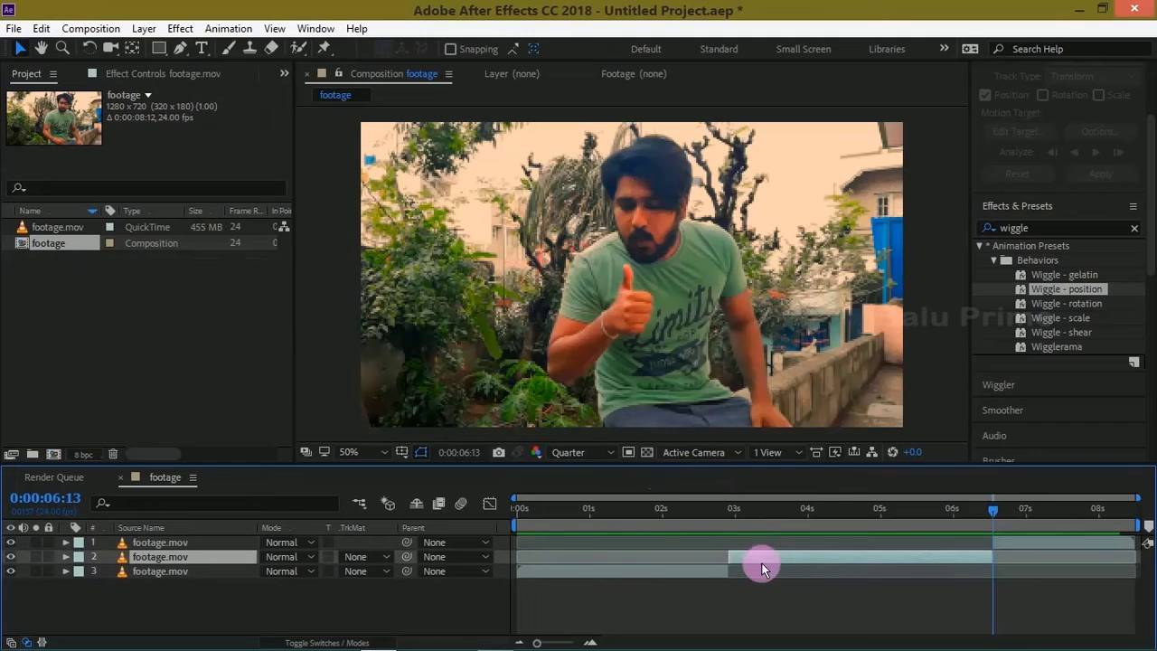
{"action": "right_click", "coordinate": [158, 559]}
{"action": "left_click", "coordinate": [388, 76]}
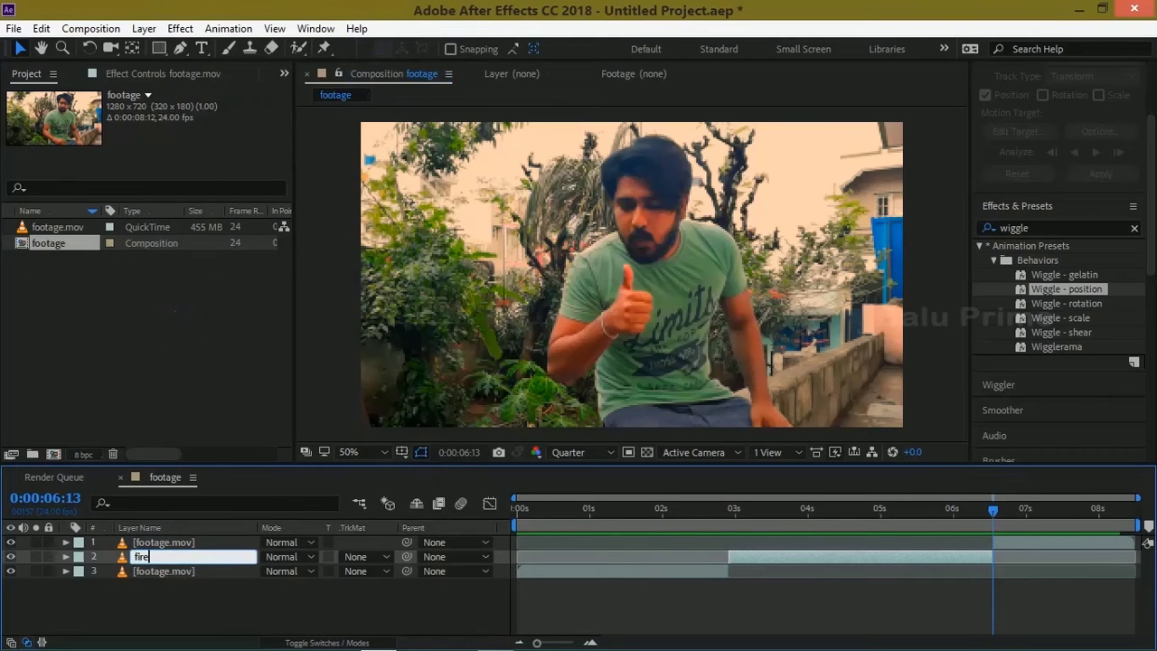
{"action": "key", "text": "Return"}
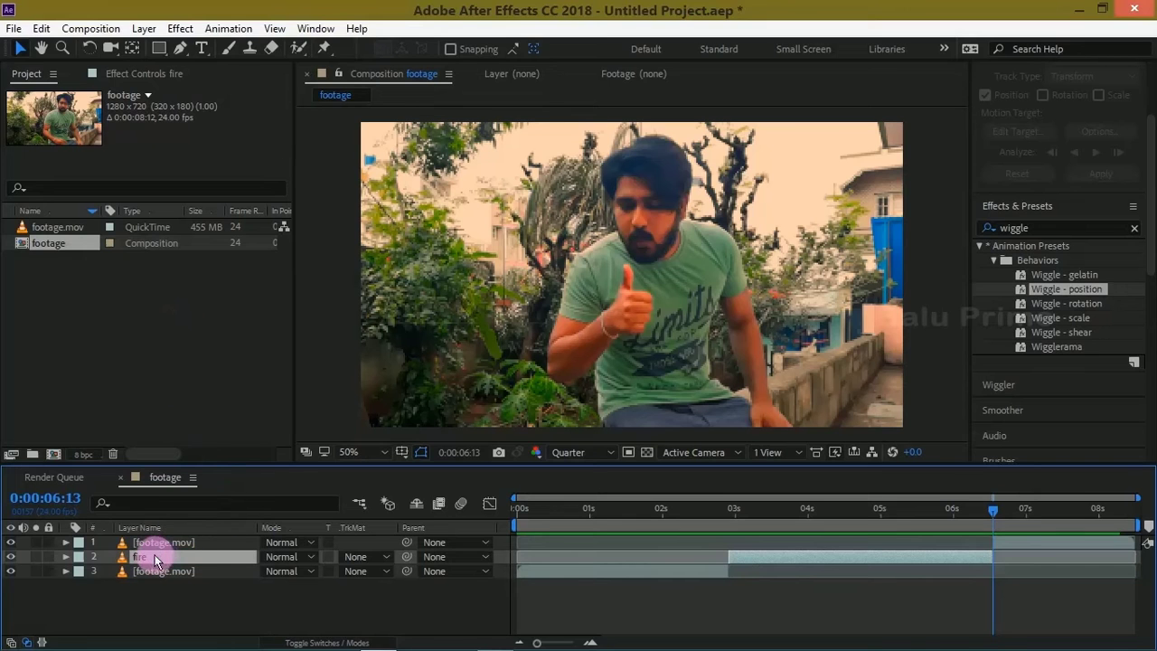
{"action": "mouse_move", "coordinate": [156, 560]}
{"action": "left_mouse_down"}
{"action": "mouse_move", "coordinate": [155, 529]}
{"action": "mouse_move", "coordinate": [152, 542]}
{"action": "left_mouse_up"}
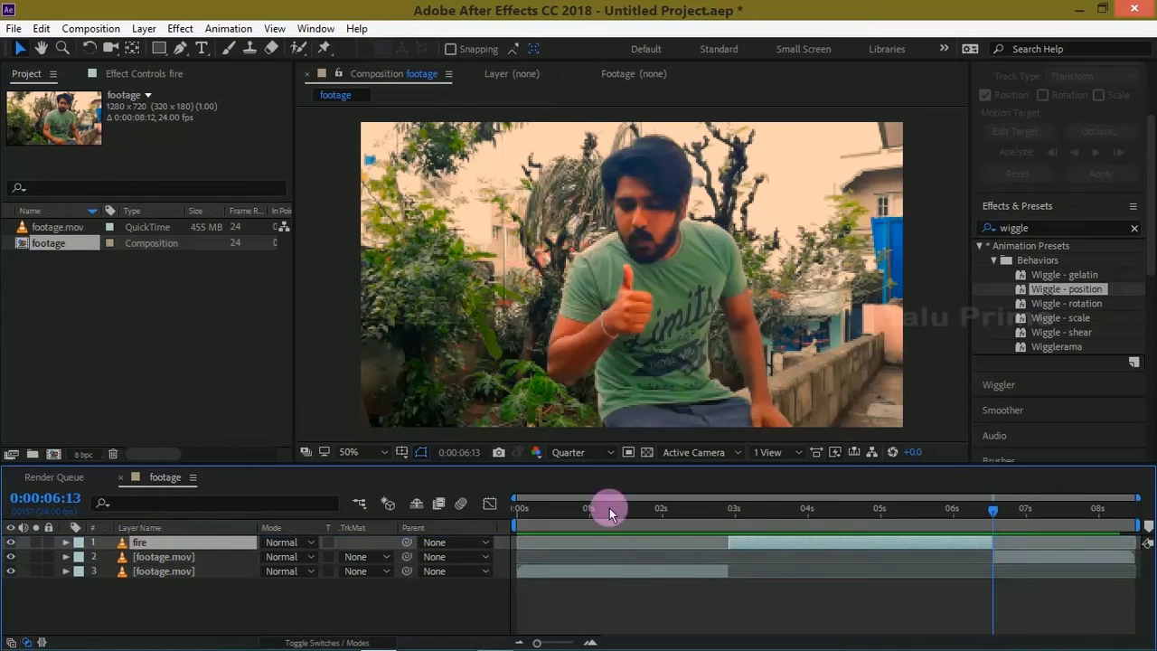
Clear the effects search and start Track Motion on the fire layer at its first frame, 0:00:02:22.
{"action": "left_click_drag", "start_coordinate": [994, 511], "coordinate": [728, 525]}
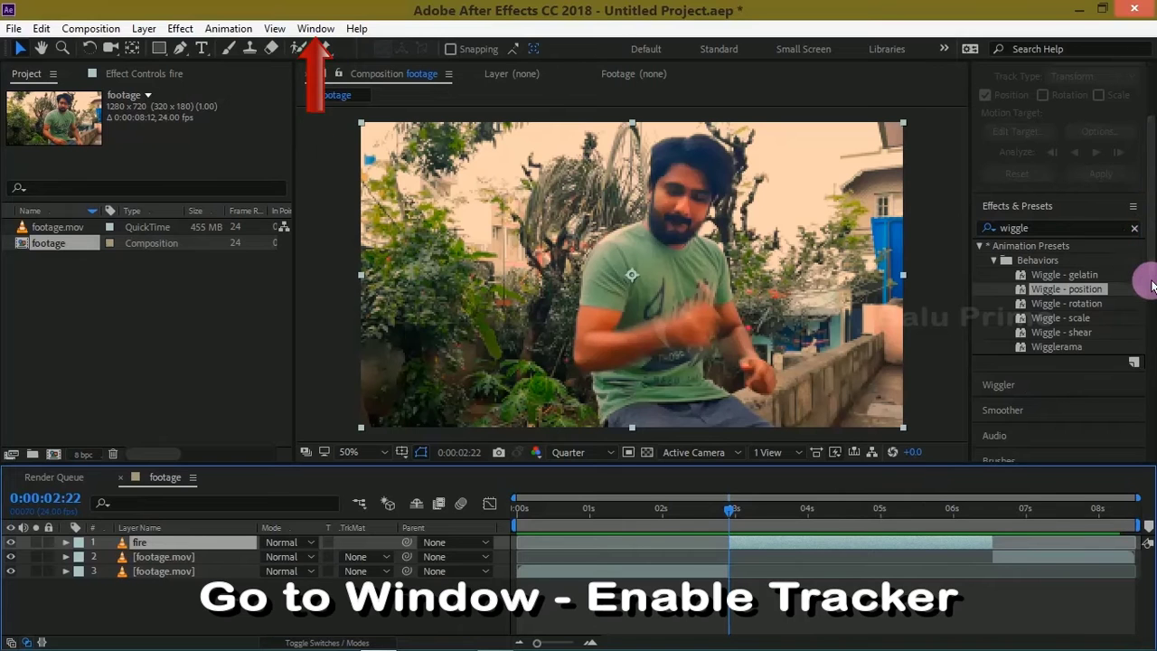
{"action": "scroll", "coordinate": [1152, 285], "scroll_direction": "up", "scroll_amount": 3}
{"action": "left_click", "coordinate": [1133, 357]}
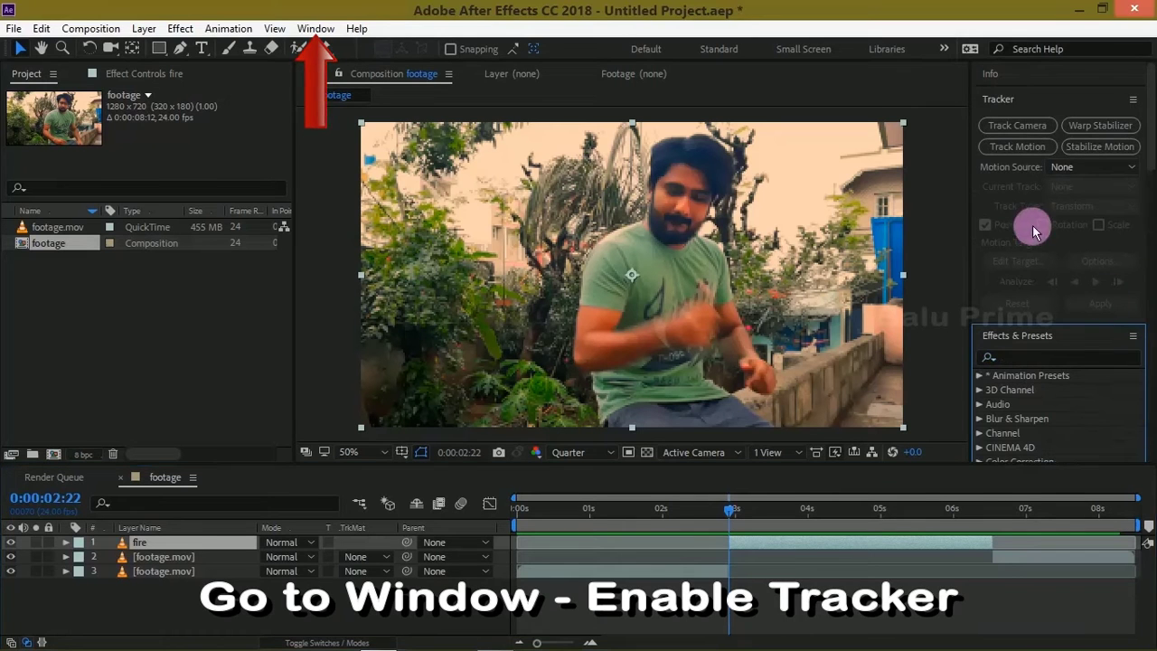
{"action": "left_click", "coordinate": [1025, 147]}
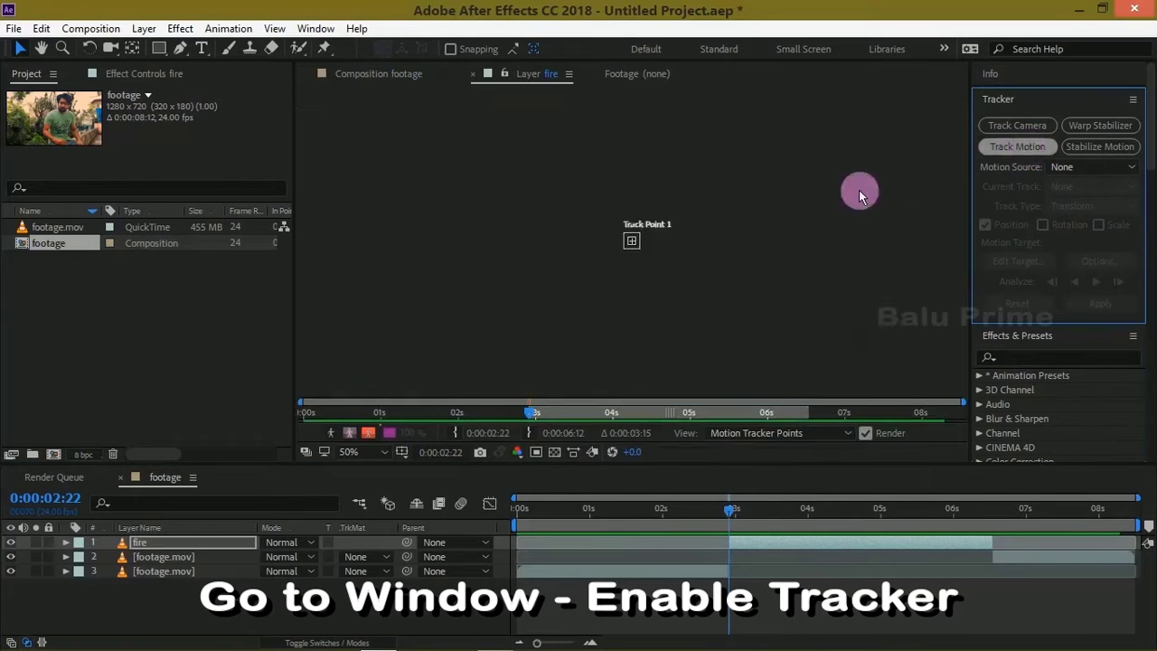
Place Track Point 1 on the tip of the raised thumb and adjust its search region around it.
{"action": "scroll", "coordinate": [691, 281], "scroll_direction": "up", "scroll_amount": 1}
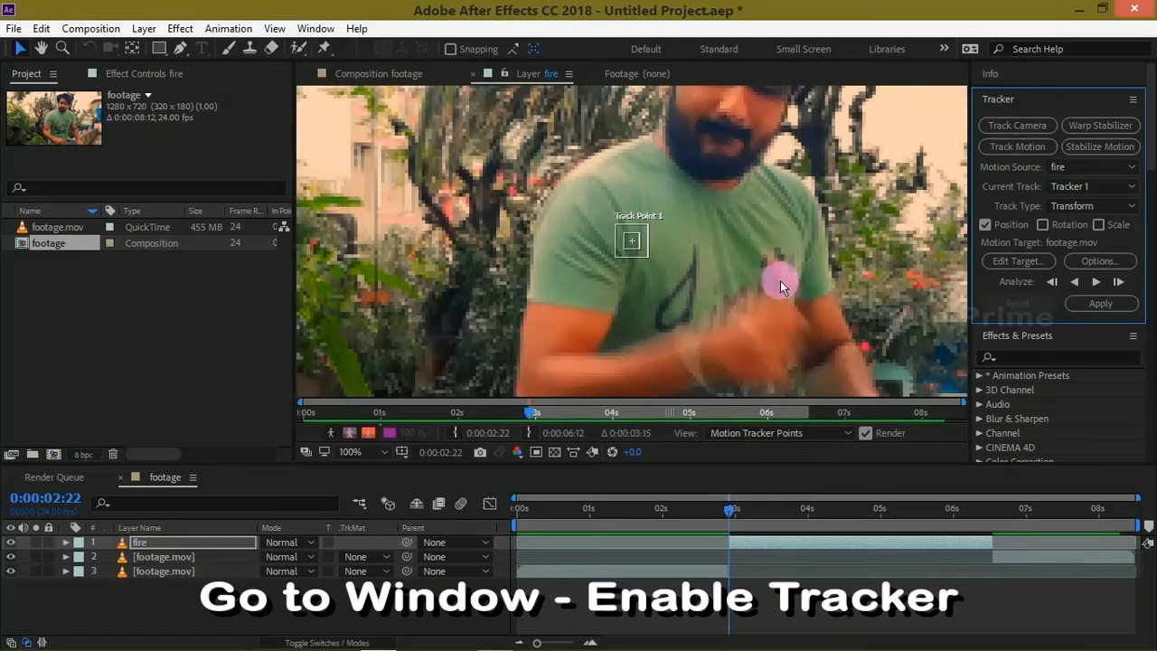
{"action": "left_click_drag", "start_coordinate": [780, 280], "coordinate": [655, 246]}
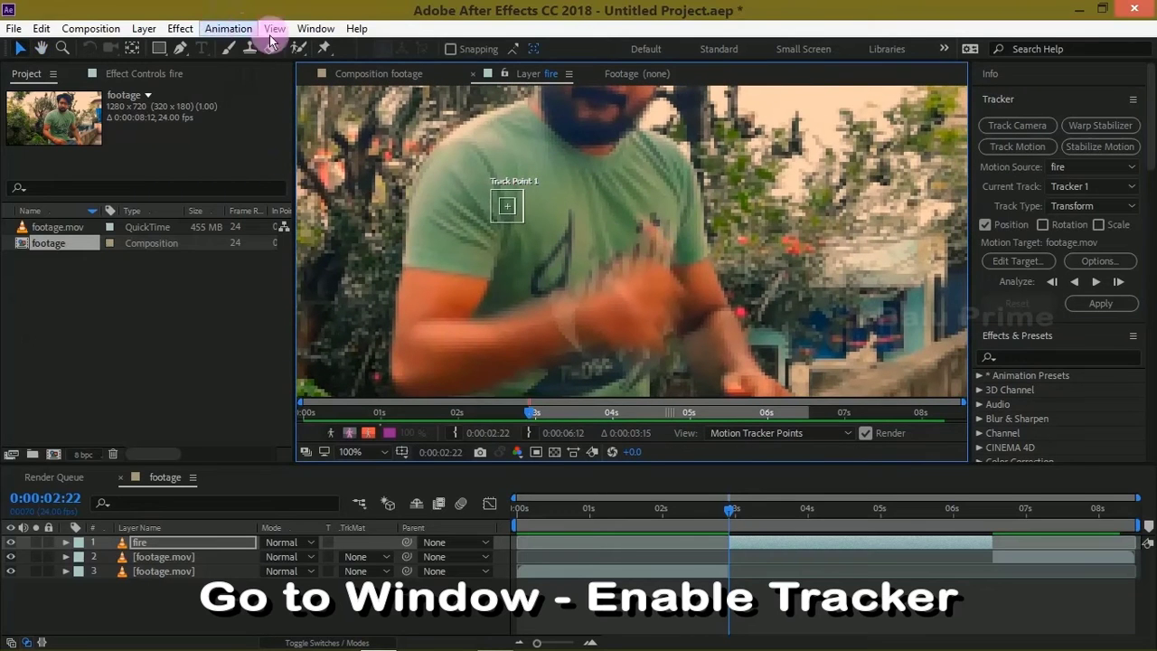
{"action": "left_click_drag", "start_coordinate": [514, 215], "coordinate": [553, 240]}
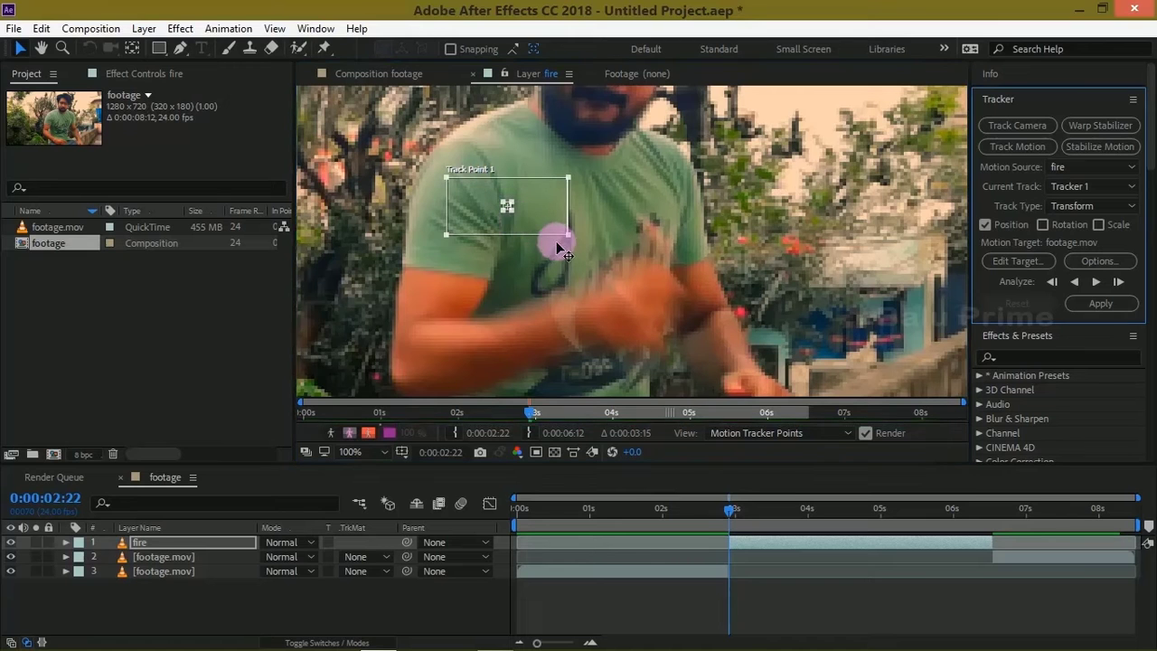
{"action": "left_click_drag", "start_coordinate": [567, 236], "coordinate": [658, 243]}
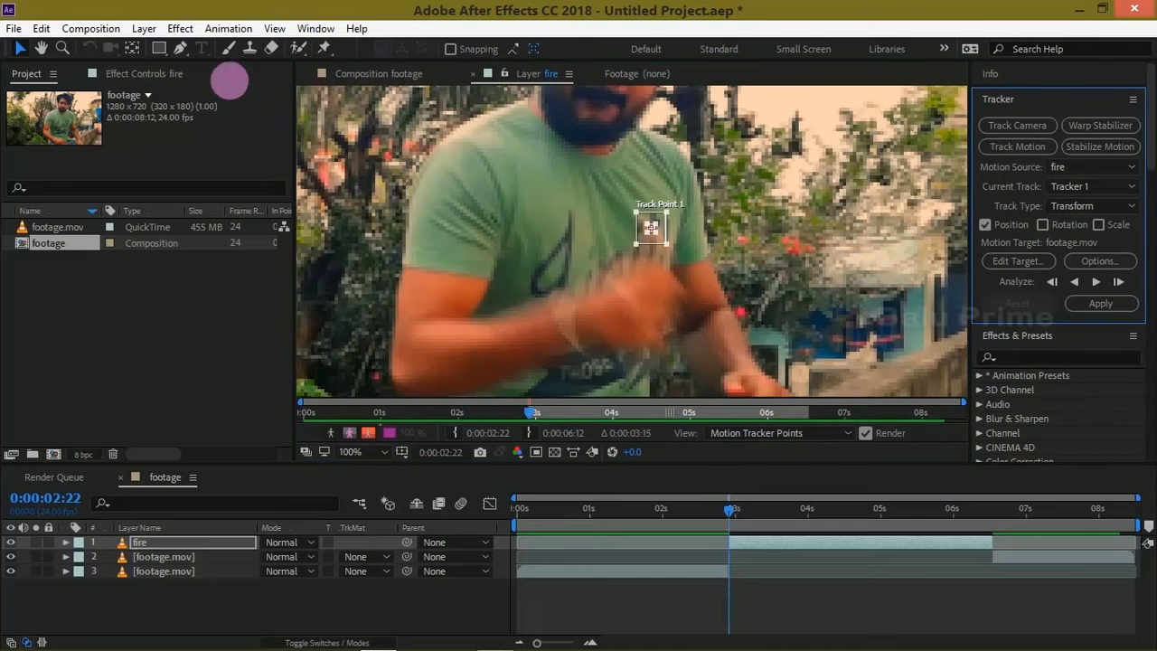
Set the layer view's resolution to Full.
{"action": "left_click", "coordinate": [275, 28]}
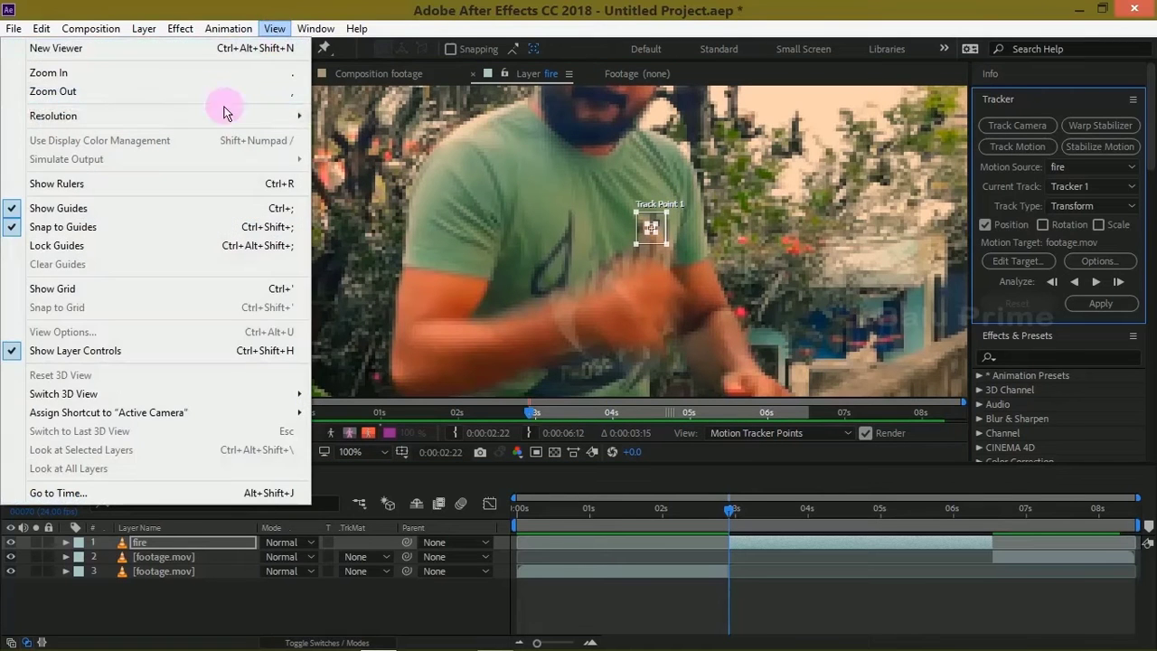
{"action": "mouse_move", "coordinate": [222, 120]}
{"action": "left_click", "coordinate": [352, 118]}
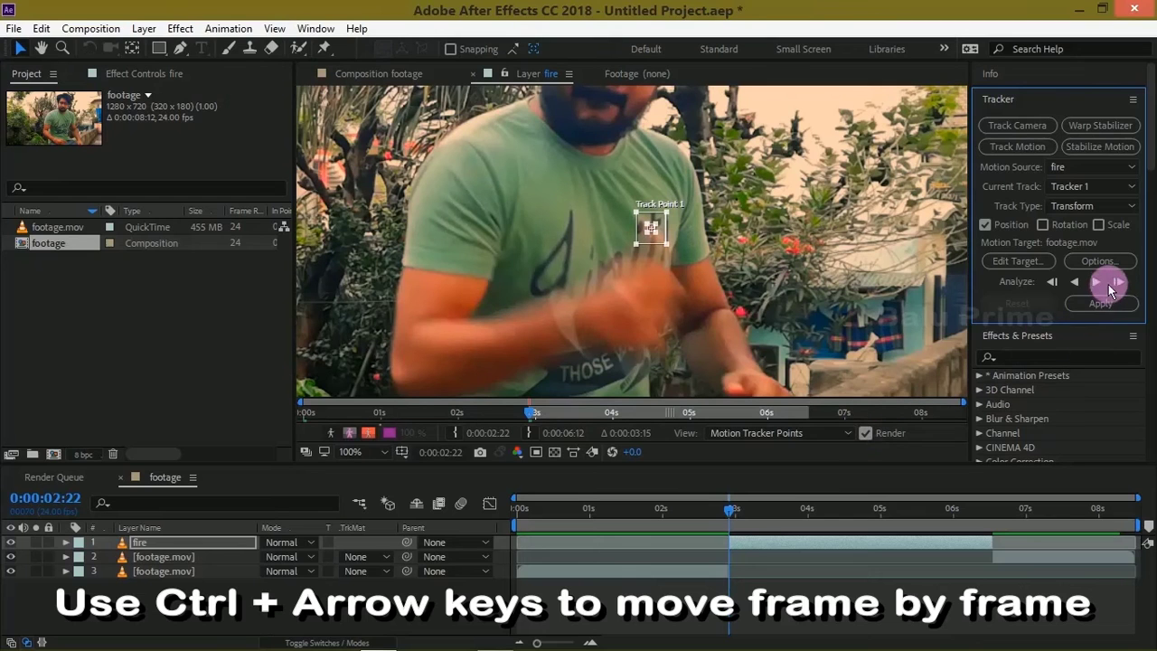
Track the thumb tip frame by frame up to 0:00:03:21, moving the track point back onto the thumb wherever it drifts.
{"action": "left_click", "coordinate": [1120, 286]}
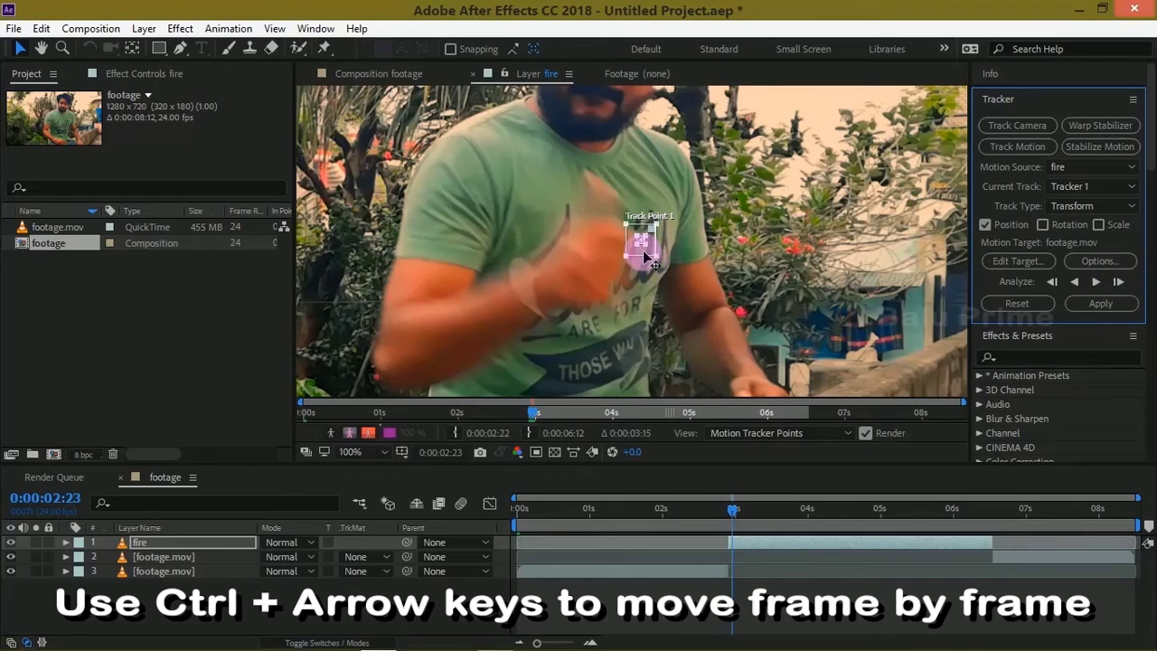
{"action": "left_click_drag", "start_coordinate": [643, 252], "coordinate": [503, 267]}
{"action": "left_click", "coordinate": [1117, 283]}
{"action": "left_click", "coordinate": [1118, 283]}
{"action": "scroll", "coordinate": [504, 124], "scroll_direction": "up", "scroll_amount": 1}
{"action": "left_click", "coordinate": [1118, 283]}
{"action": "left_click", "coordinate": [1118, 283]}
{"action": "left_click", "coordinate": [1118, 283]}
{"action": "left_click_drag", "start_coordinate": [598, 299], "coordinate": [561, 196]}
{"action": "left_click", "coordinate": [1118, 283]}
{"action": "left_click", "coordinate": [1118, 283]}
{"action": "left_click_drag", "start_coordinate": [438, 189], "coordinate": [439, 273]}
{"action": "left_click", "coordinate": [1117, 283]}
{"action": "left_click_drag", "start_coordinate": [511, 320], "coordinate": [614, 250]}
{"action": "left_click", "coordinate": [1118, 283]}
{"action": "left_click", "coordinate": [1118, 282]}
{"action": "left_click", "coordinate": [1118, 283]}
{"action": "left_click", "coordinate": [1118, 283]}
{"action": "left_click_drag", "start_coordinate": [741, 271], "coordinate": [604, 181]}
{"action": "left_click", "coordinate": [1118, 282]}
{"action": "left_click", "coordinate": [1118, 283]}
{"action": "left_click", "coordinate": [1114, 283]}
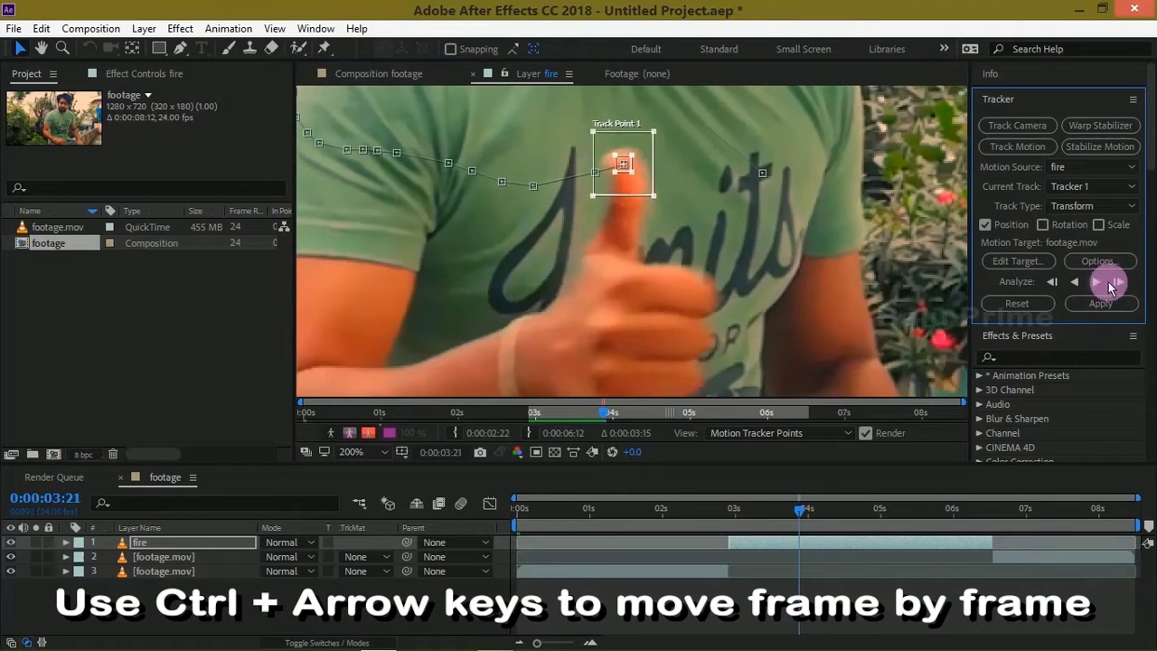
Continue the frame-by-frame thumb tracking to 0:00:05:03, correcting the track point by hand on frames where it slips.
{"action": "left_click", "coordinate": [1117, 281]}
{"action": "left_click", "coordinate": [1118, 281]}
{"action": "left_click", "coordinate": [1118, 281]}
{"action": "left_click", "coordinate": [1117, 281]}
{"action": "left_click", "coordinate": [1118, 281]}
{"action": "left_click", "coordinate": [1117, 281]}
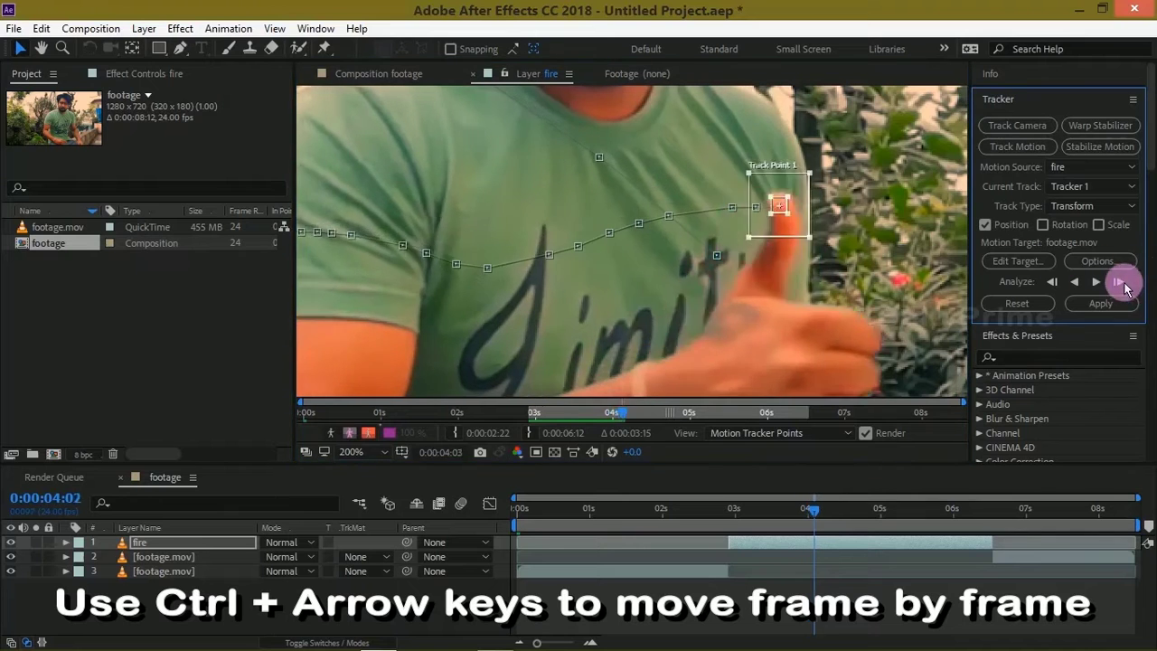
{"action": "left_click", "coordinate": [1118, 282]}
{"action": "left_click", "coordinate": [1118, 282]}
{"action": "key", "text": "ctrl+Left"}
{"action": "left_click_drag", "start_coordinate": [775, 237], "coordinate": [765, 239]}
{"action": "key", "text": "ctrl+Right"}
{"action": "left_click_drag", "start_coordinate": [777, 240], "coordinate": [620, 237]}
{"action": "key", "text": "ctrl+Right"}
{"action": "key", "text": "ctrl+Right"}
{"action": "left_click", "coordinate": [1118, 282]}
{"action": "left_click", "coordinate": [1118, 282]}
{"action": "left_click_drag", "start_coordinate": [633, 307], "coordinate": [817, 258]}
{"action": "left_click", "coordinate": [1117, 282]}
{"action": "left_click", "coordinate": [1117, 283]}
{"action": "left_click", "coordinate": [1118, 281]}
{"action": "left_click_drag", "start_coordinate": [697, 216], "coordinate": [607, 168]}
{"action": "left_click", "coordinate": [1118, 282]}
{"action": "left_click_drag", "start_coordinate": [600, 165], "coordinate": [519, 134]}
{"action": "left_click", "coordinate": [1118, 282]}
{"action": "left_click", "coordinate": [1117, 283]}
{"action": "left_click_drag", "start_coordinate": [542, 181], "coordinate": [571, 249]}
{"action": "left_click", "coordinate": [1121, 285]}
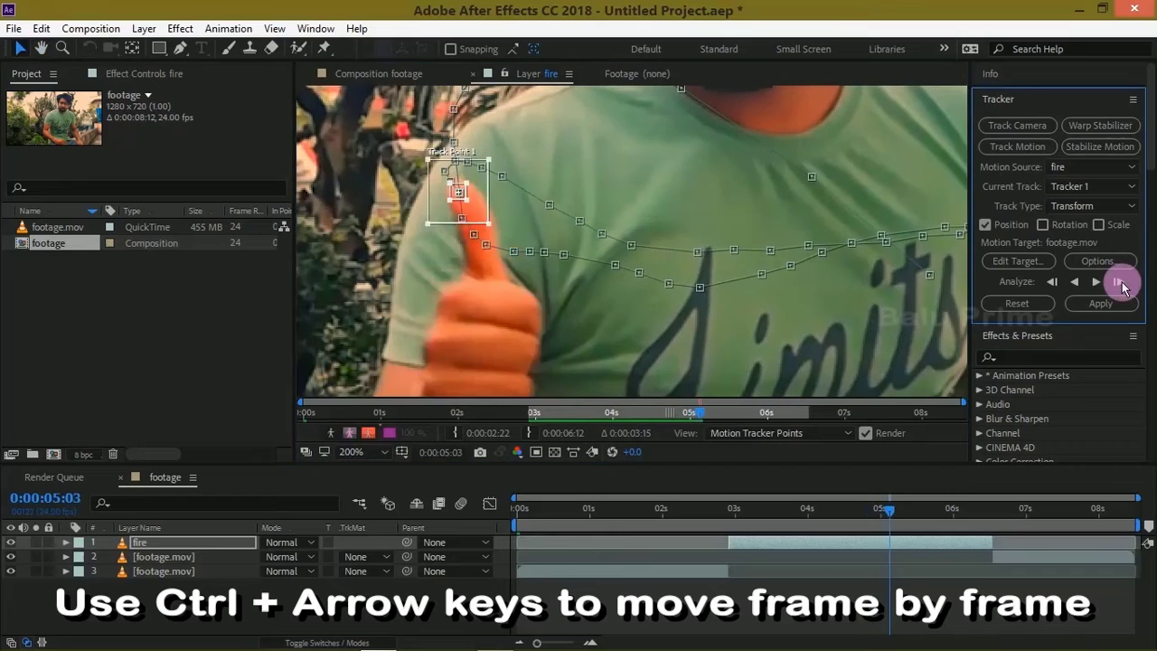
Track the thumb tip through the rest of the fire layer to 0:00:06:12, repositioning the track point where needed.
{"action": "left_click", "coordinate": [1121, 285]}
{"action": "left_click", "coordinate": [1118, 283]}
{"action": "left_click", "coordinate": [1118, 281]}
{"action": "left_click_drag", "start_coordinate": [687, 200], "coordinate": [504, 145]}
{"action": "left_click", "coordinate": [1120, 282]}
{"action": "left_click", "coordinate": [1120, 282]}
{"action": "left_click", "coordinate": [1120, 283]}
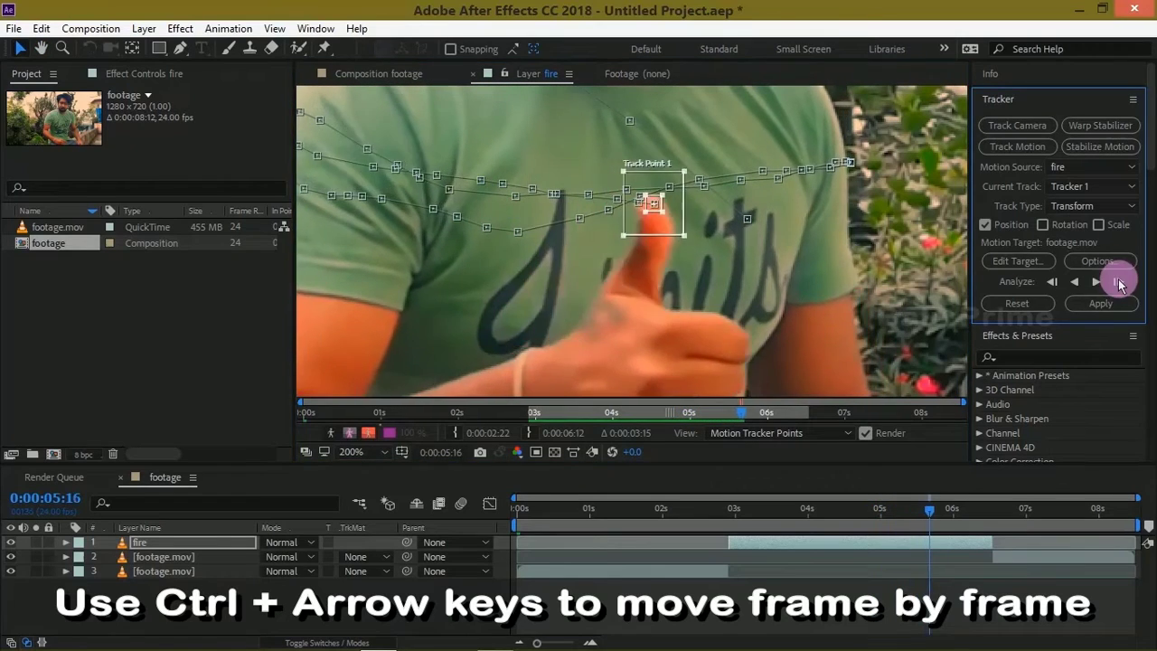
{"action": "left_click", "coordinate": [1119, 283]}
{"action": "left_click_drag", "start_coordinate": [607, 226], "coordinate": [466, 177]}
{"action": "left_click", "coordinate": [1120, 283]}
{"action": "left_click", "coordinate": [1118, 282]}
{"action": "left_click", "coordinate": [1116, 284]}
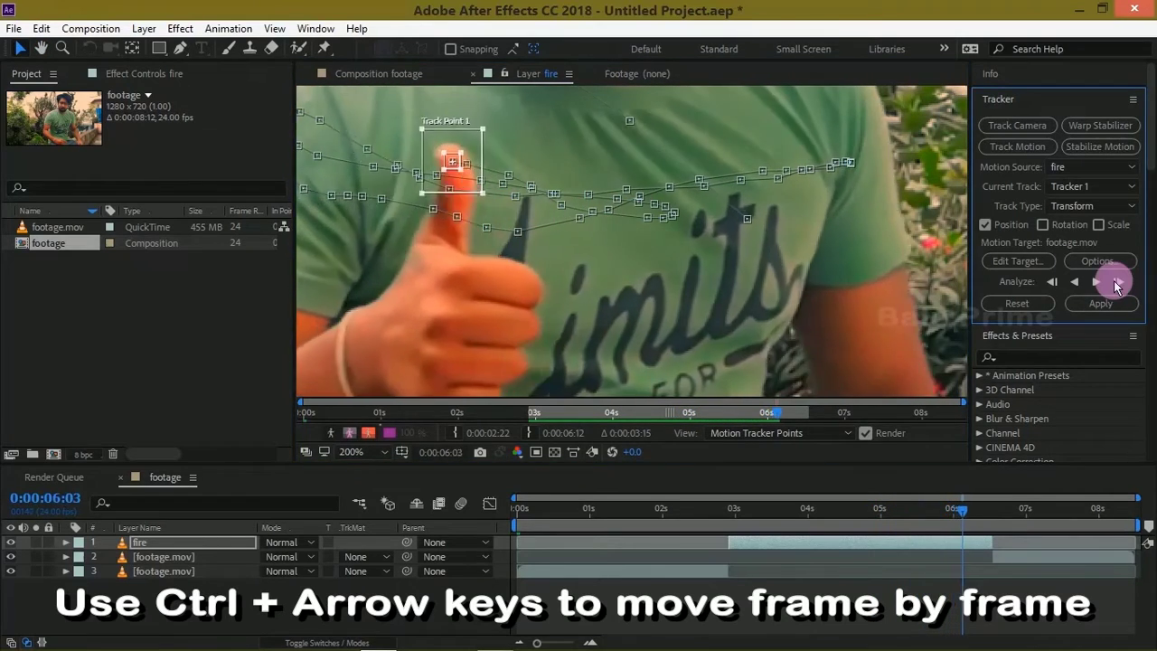
{"action": "left_click", "coordinate": [1118, 281]}
{"action": "left_click", "coordinate": [1118, 281]}
{"action": "left_click", "coordinate": [989, 511]}
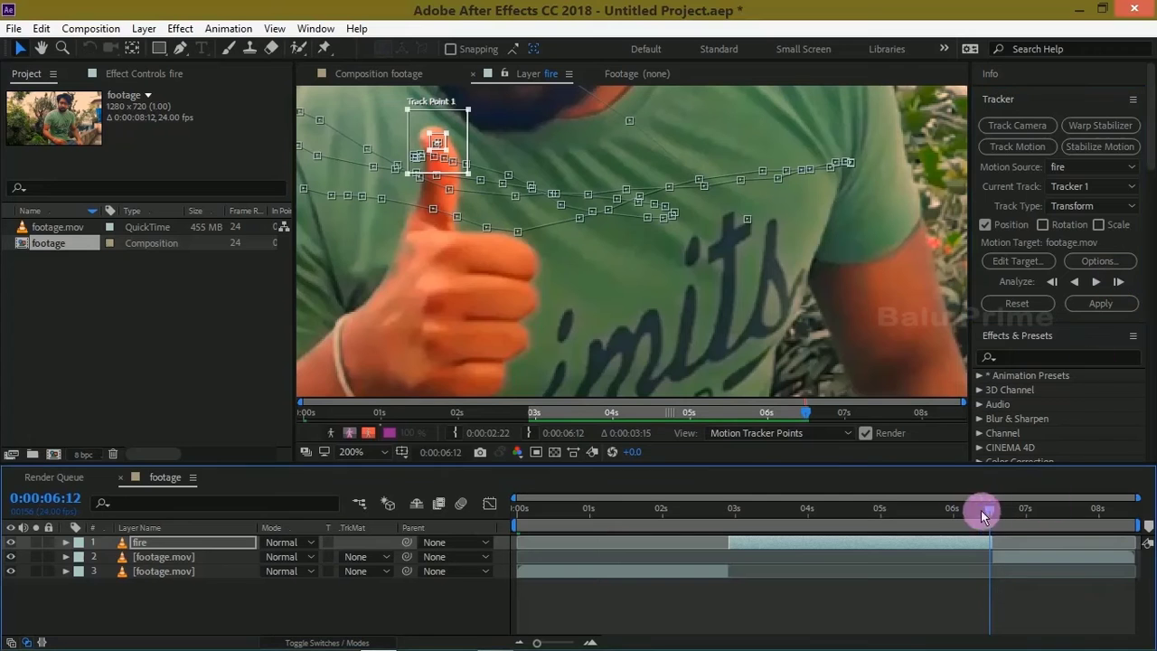
Create a new null object in the footage composition to receive the thumb tracking data.
{"action": "key", "text": "comma"}
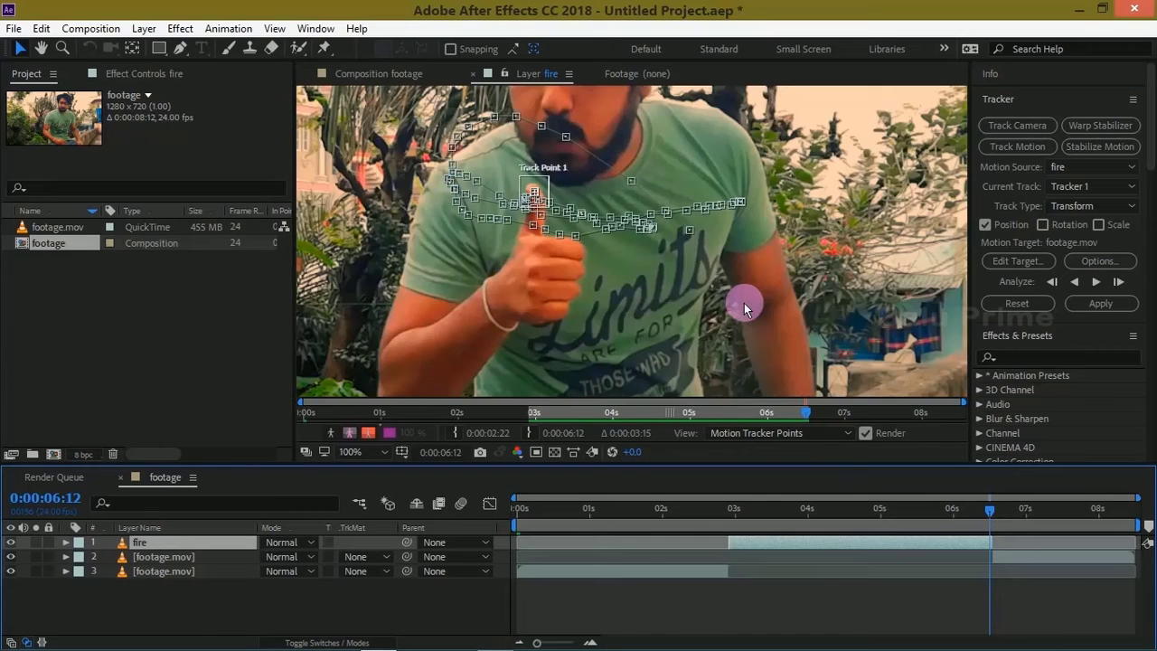
{"action": "key", "text": "comma"}
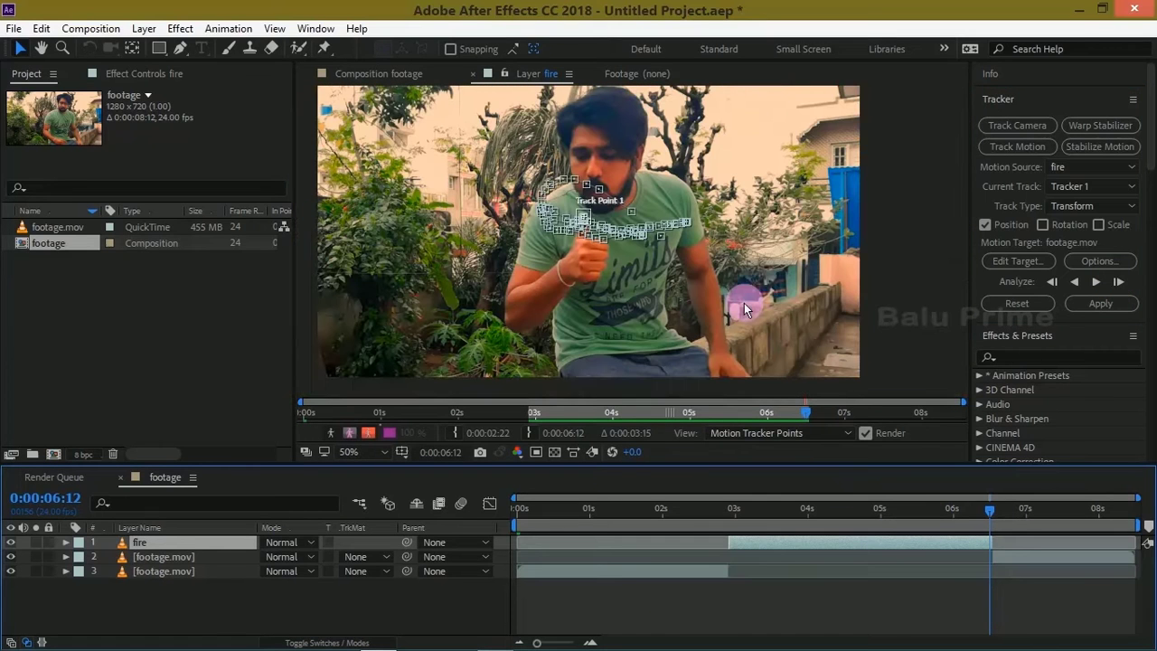
{"action": "left_click", "coordinate": [143, 29]}
{"action": "mouse_move", "coordinate": [126, 46]}
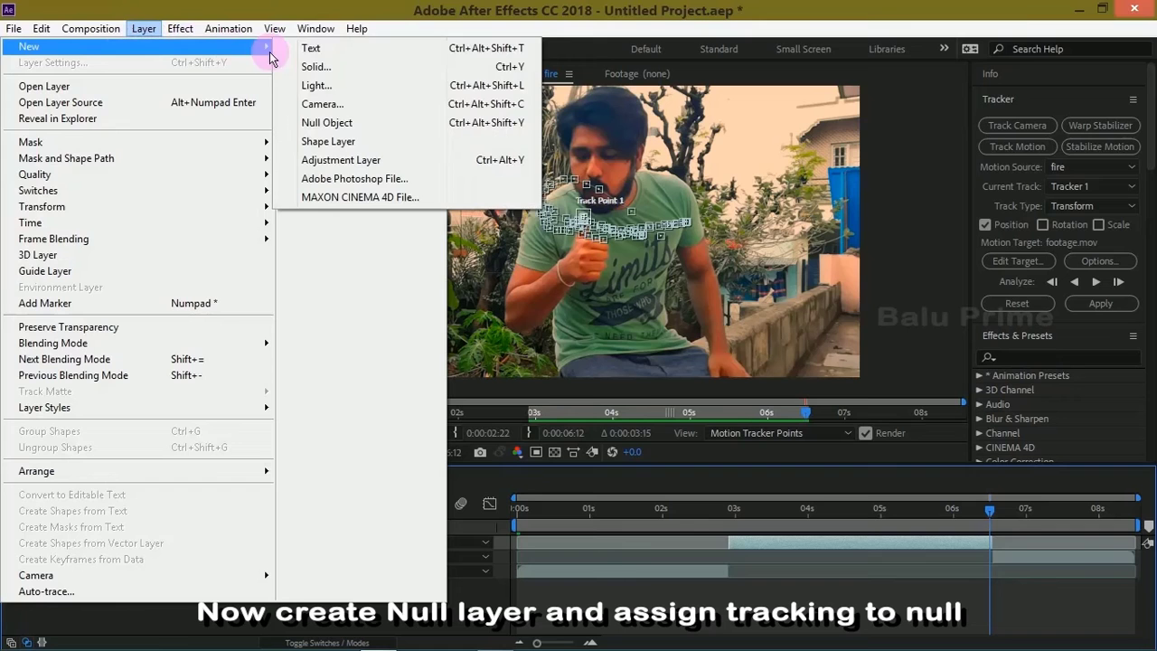
{"action": "left_click", "coordinate": [359, 125]}
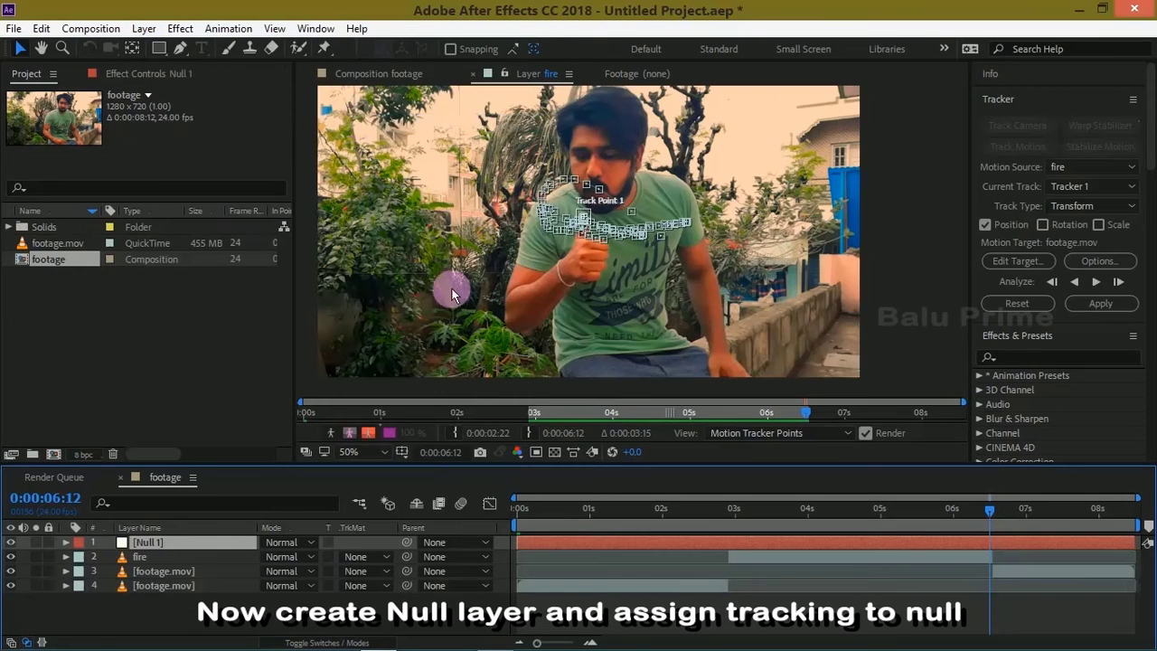
Set the tracker's motion target to Null 1 and apply the thumb tracking in both X and Y dimensions.
{"action": "left_click", "coordinate": [1023, 263]}
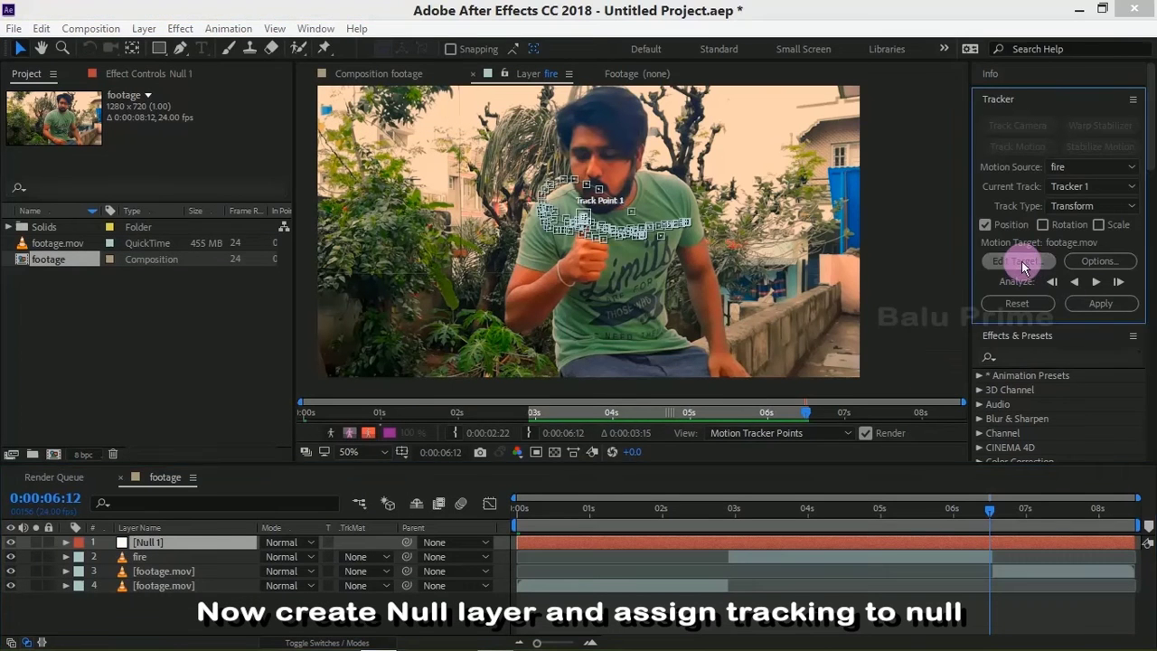
{"action": "left_click", "coordinate": [659, 309]}
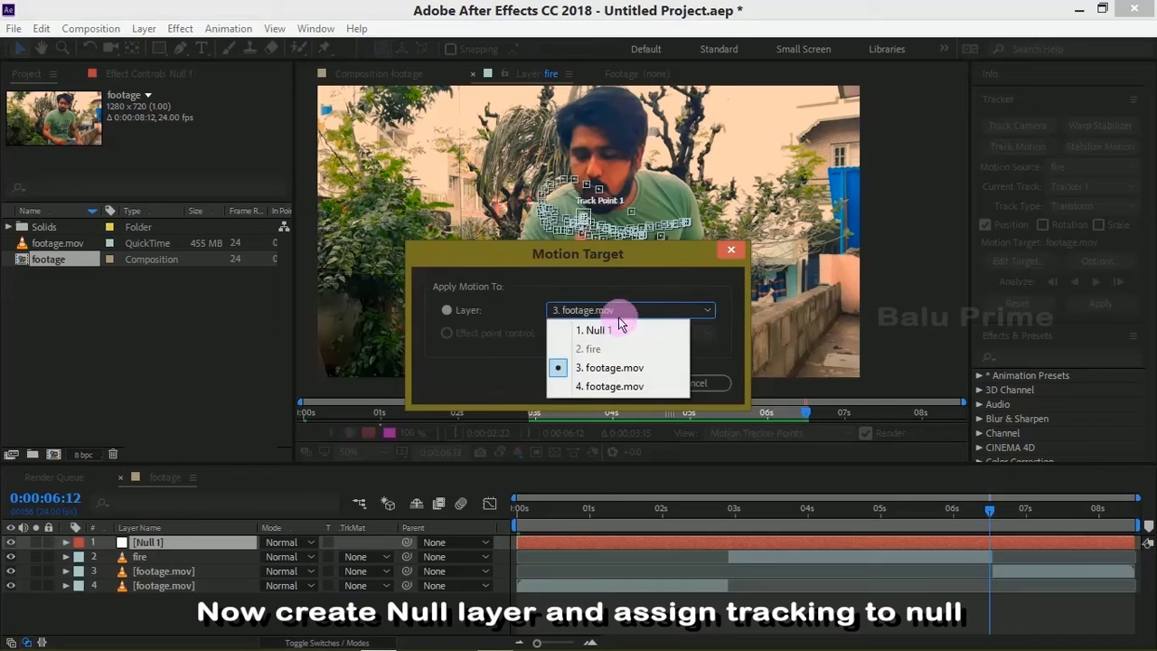
{"action": "left_click", "coordinate": [594, 331]}
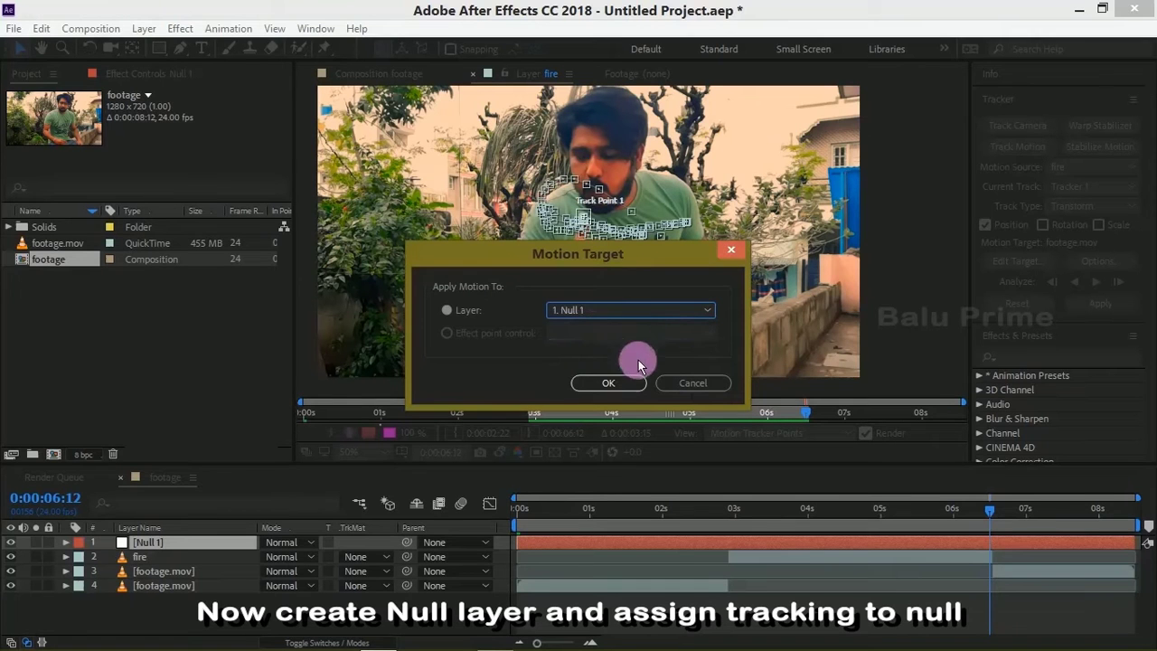
{"action": "left_click", "coordinate": [621, 382]}
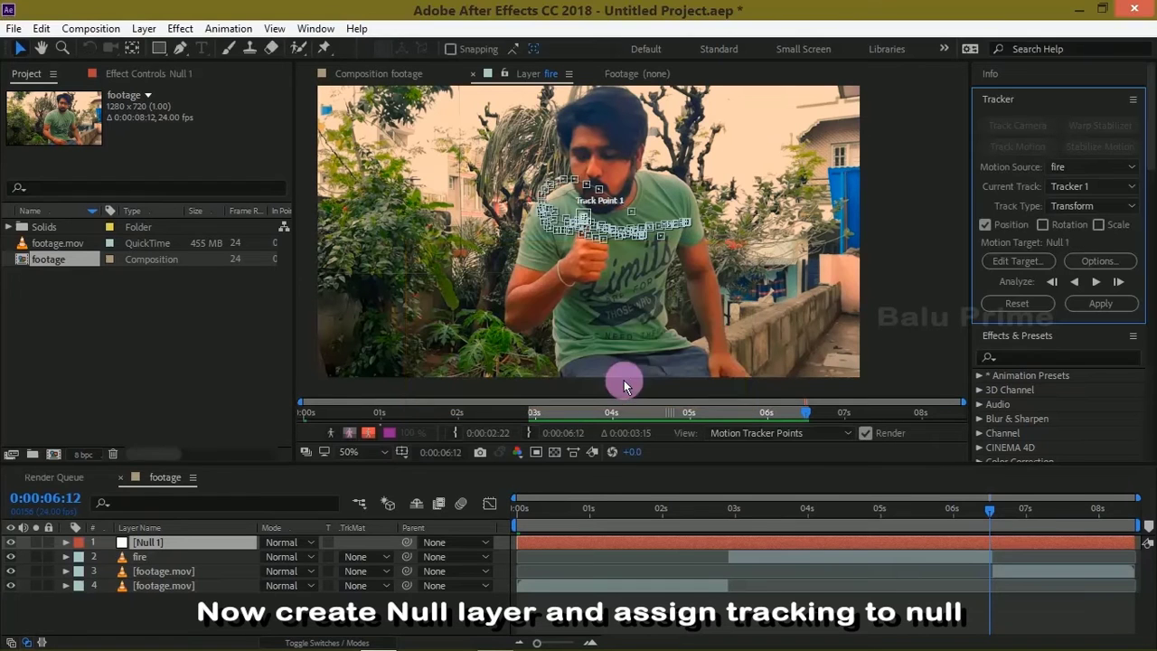
{"action": "left_click", "coordinate": [1100, 303]}
{"action": "left_click", "coordinate": [645, 316]}
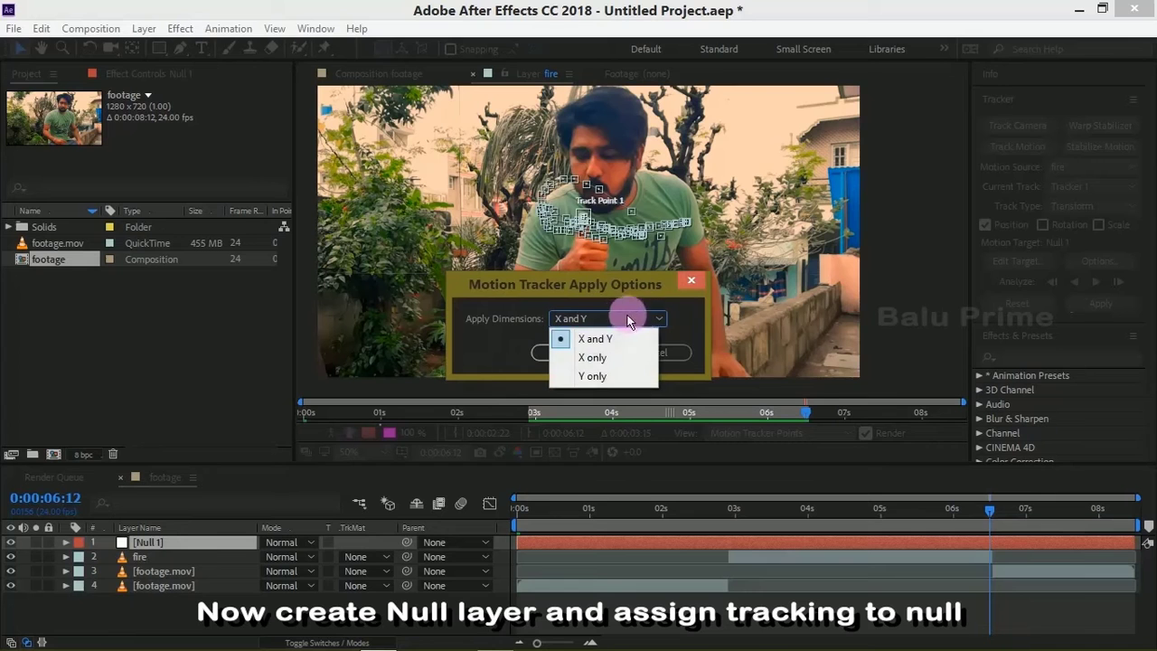
{"action": "left_click", "coordinate": [597, 336]}
{"action": "left_click", "coordinate": [565, 352]}
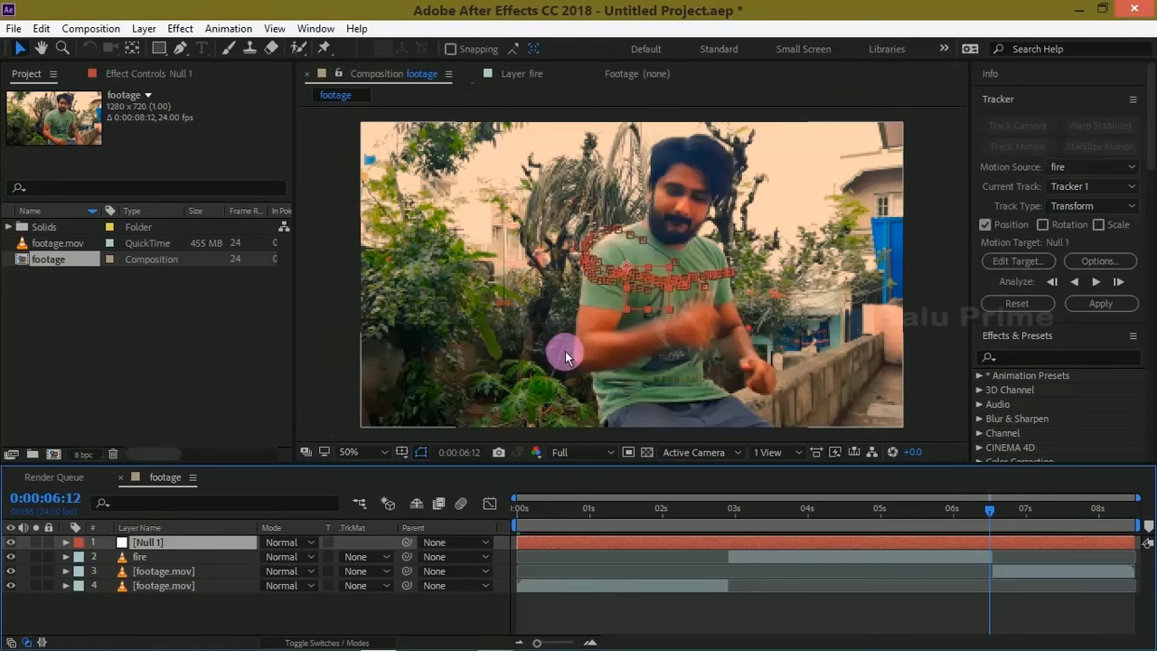
At 0:00:02:22, import Free Fire footage in HD_HD.mp4 and place it in the footage composition above the null layer.
{"action": "left_click_drag", "start_coordinate": [952, 510], "coordinate": [730, 497]}
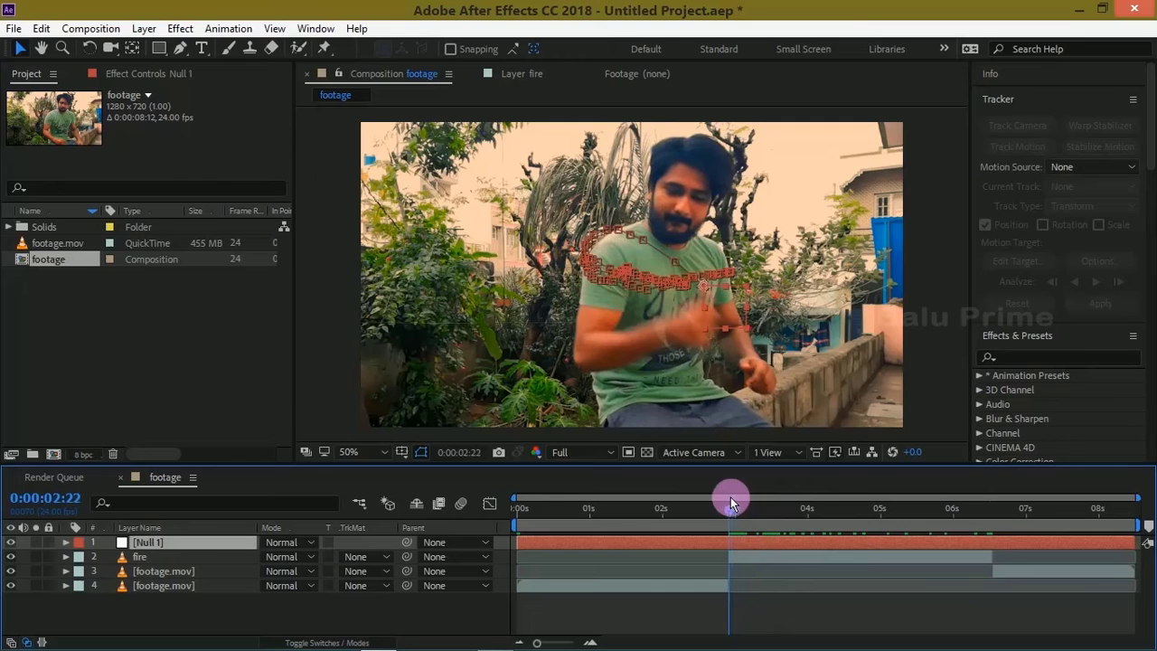
{"action": "left_click", "coordinate": [745, 555]}
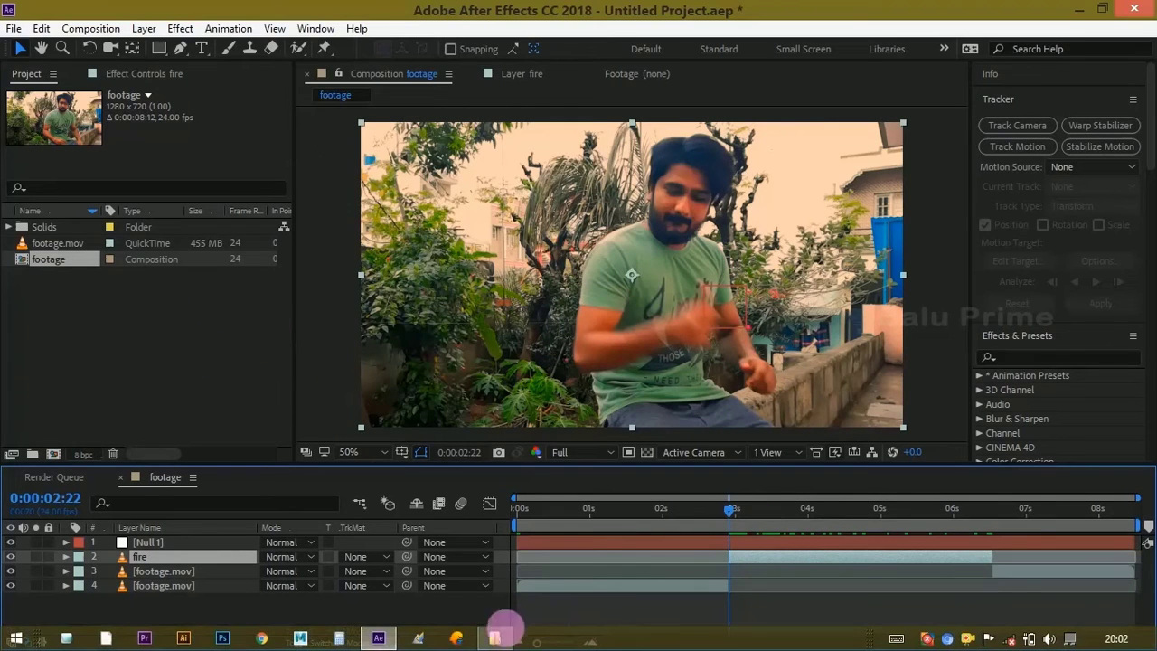
{"action": "left_click", "coordinate": [502, 636]}
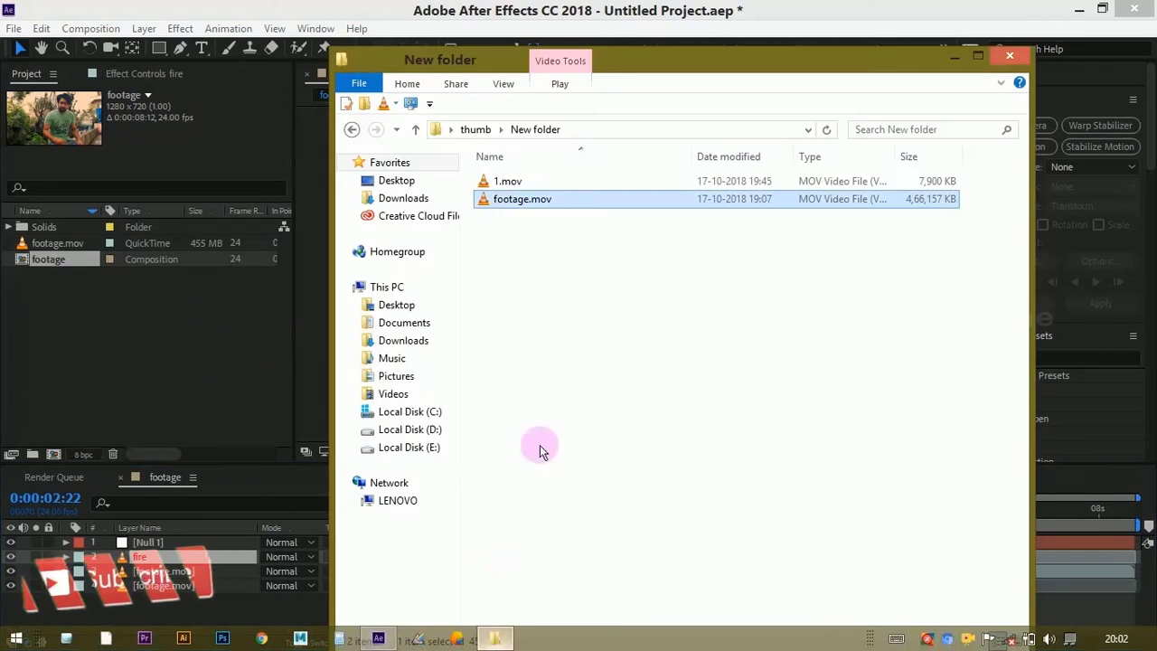
{"action": "left_click", "coordinate": [415, 129]}
{"action": "left_click_drag", "start_coordinate": [701, 226], "coordinate": [110, 359]}
{"action": "left_click", "coordinate": [101, 344]}
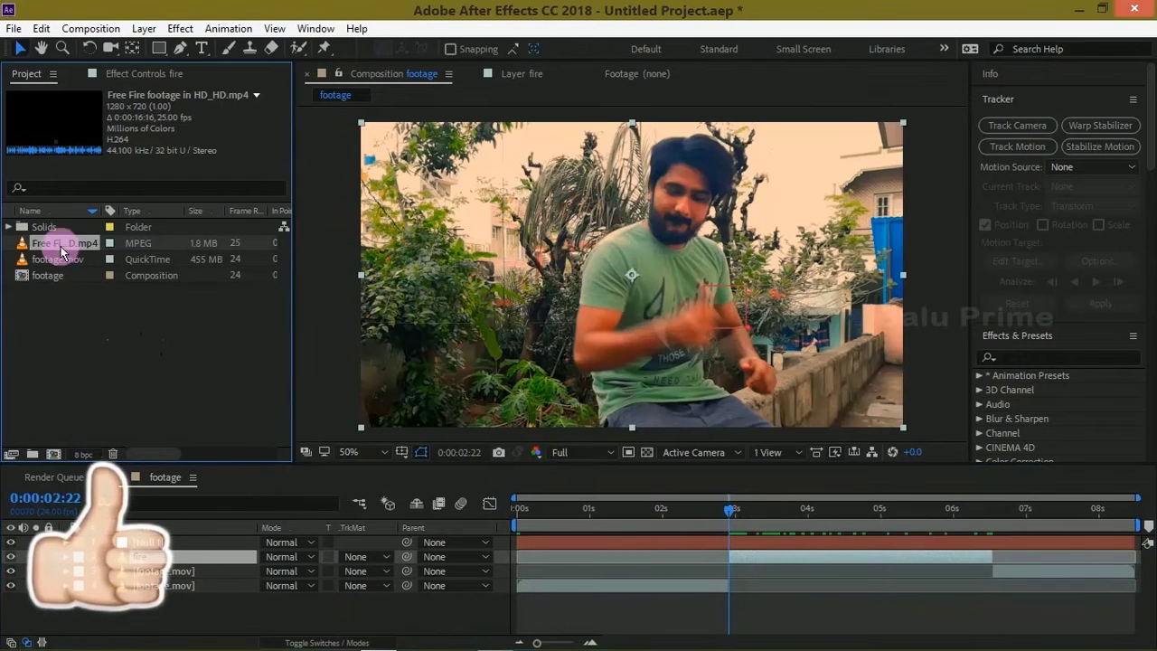
{"action": "left_click_drag", "start_coordinate": [56, 275], "coordinate": [160, 536]}
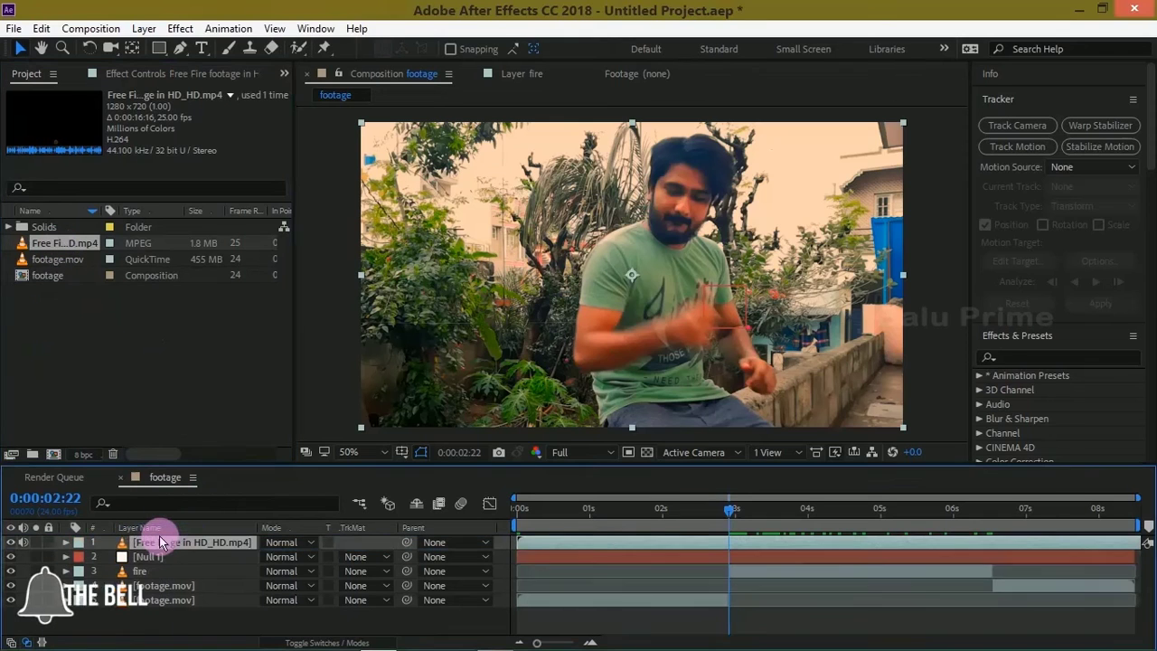
Set the fire clip's blending mode to Add and trim its start to 0:00:02:22.
{"action": "left_click", "coordinate": [276, 542]}
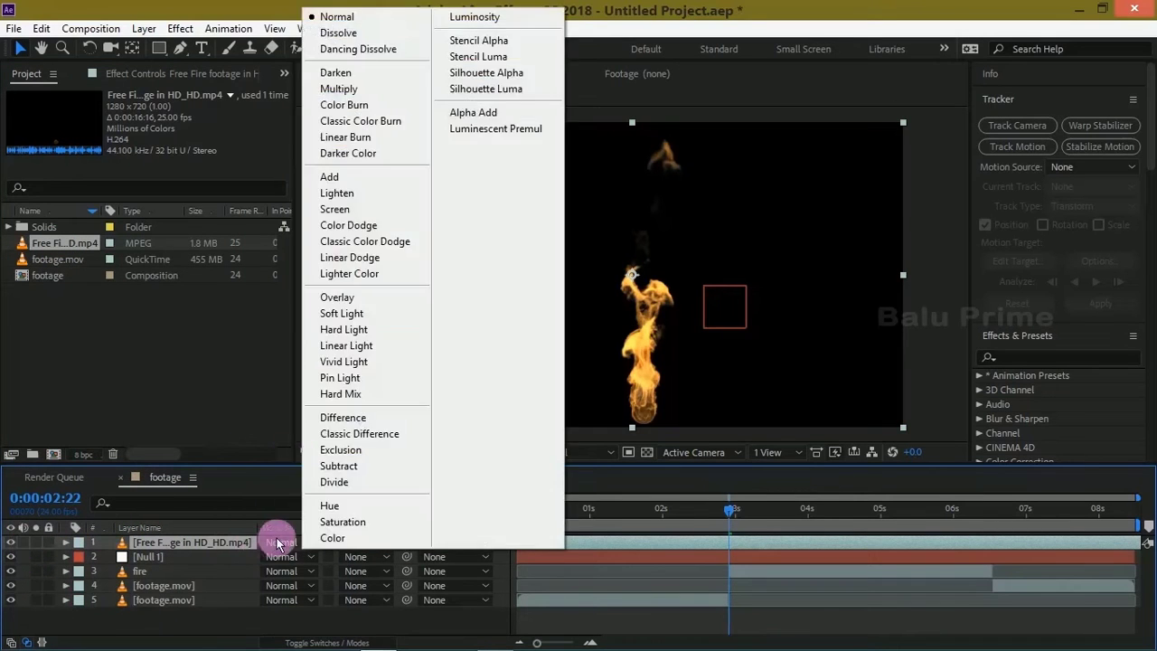
{"action": "left_click", "coordinate": [364, 178]}
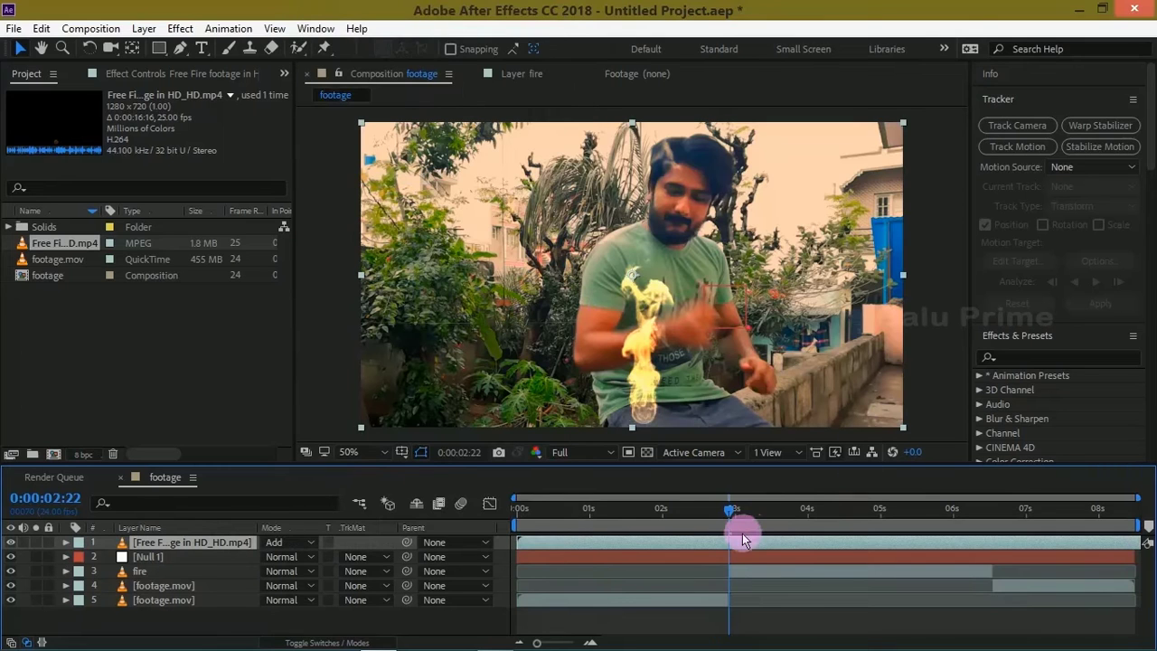
{"action": "key", "text": "alt+bracketleft"}
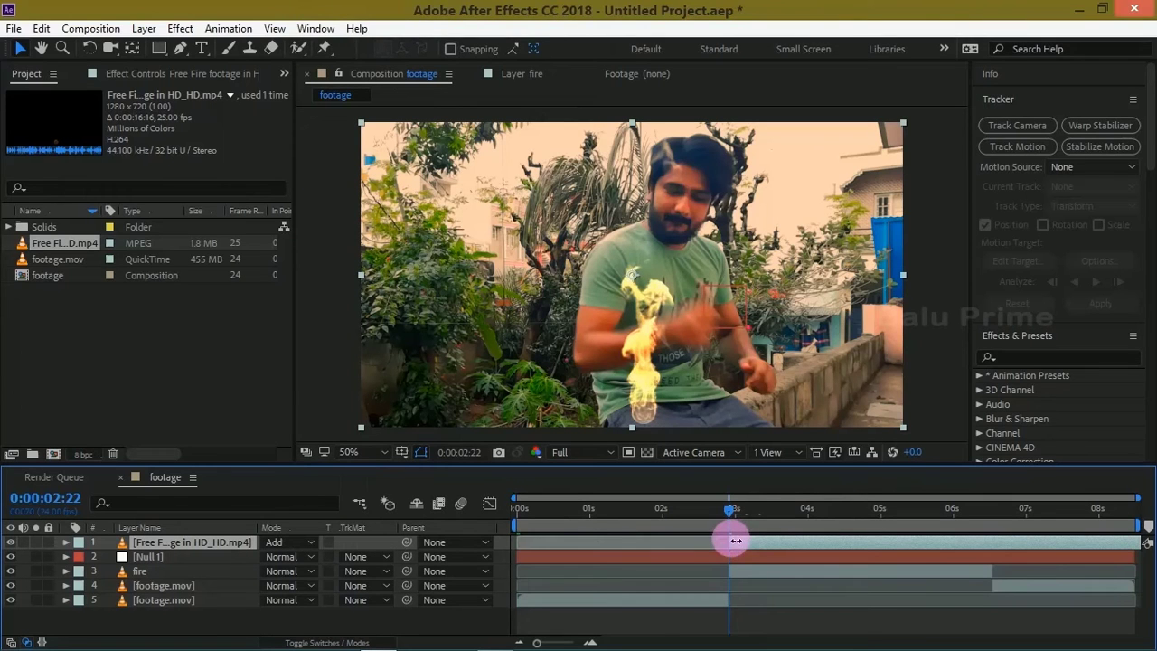
Move the fire clip so the flame sits above the thumb, and place its anchor point at the flame's base.
{"action": "key", "text": "s"}
{"action": "key", "text": "y"}
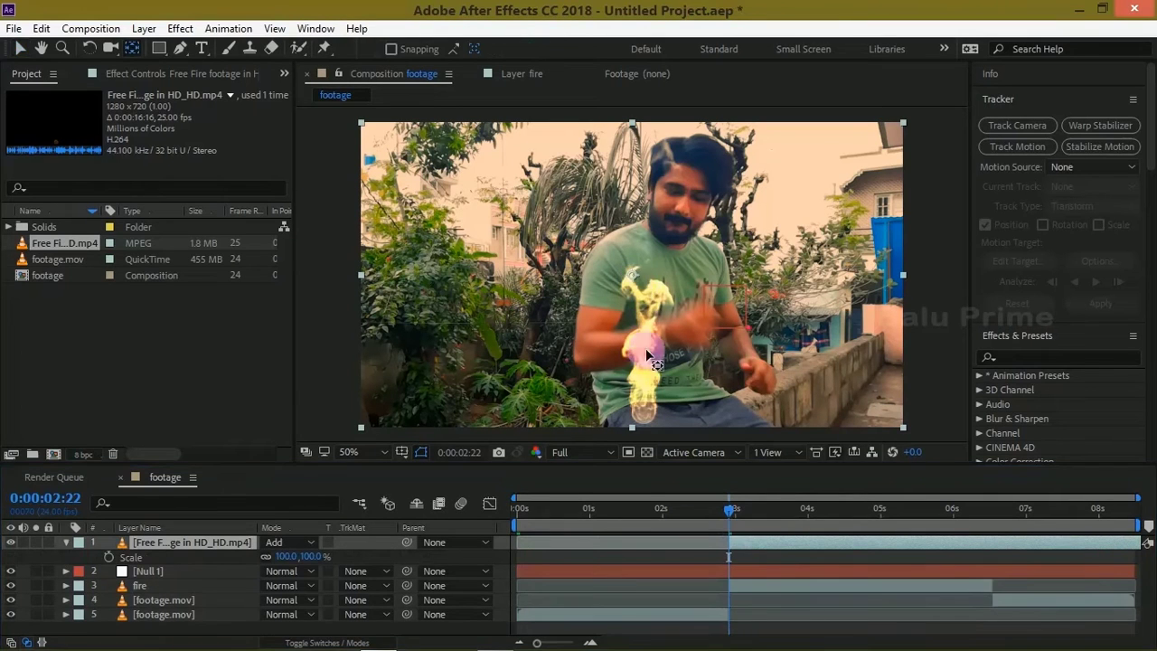
{"action": "left_click", "coordinate": [19, 50]}
{"action": "left_click_drag", "start_coordinate": [655, 380], "coordinate": [703, 279]}
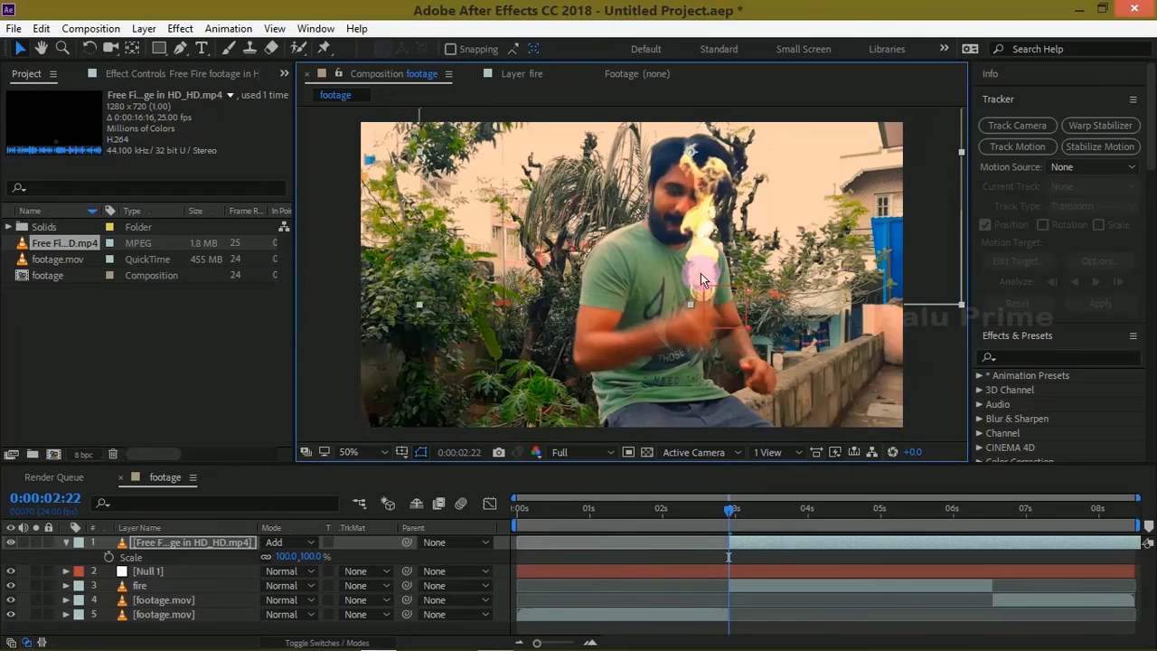
{"action": "left_click", "coordinate": [156, 50]}
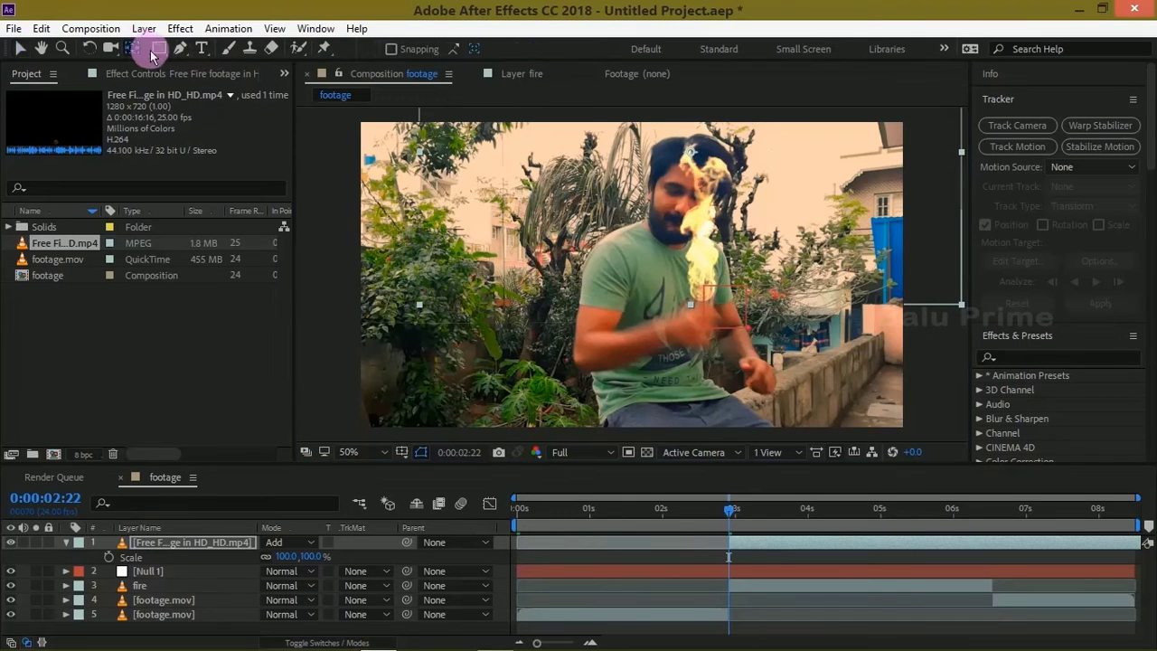
{"action": "left_click_drag", "start_coordinate": [692, 153], "coordinate": [714, 282]}
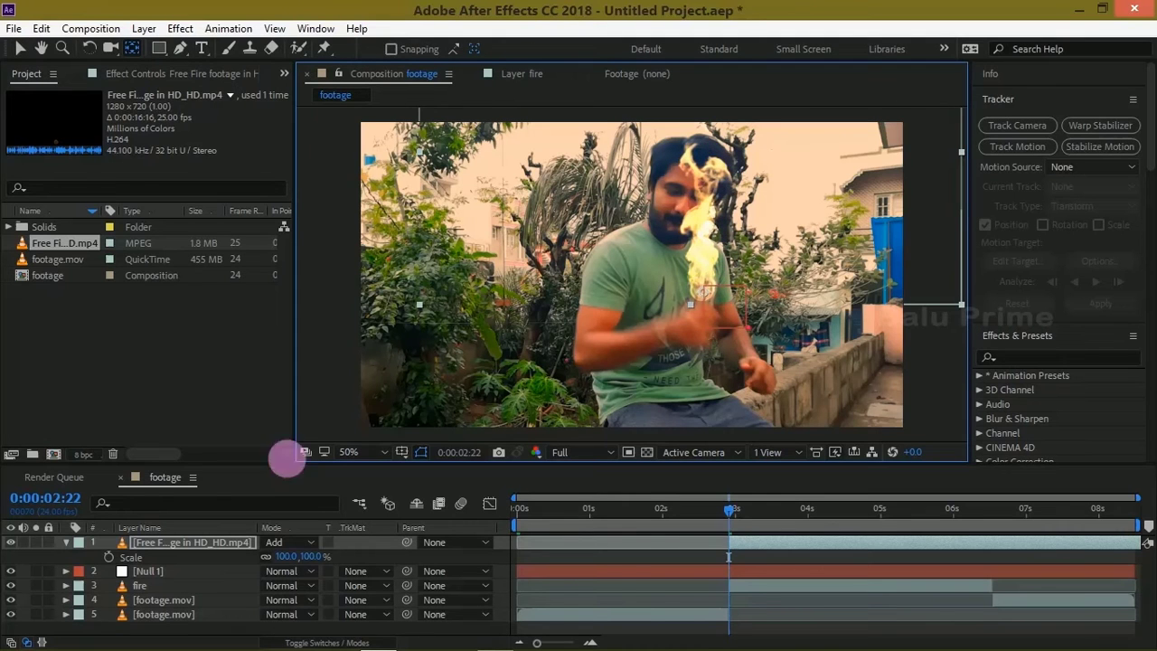
Set the fire clip's scale to 50%.
{"action": "mouse_move", "coordinate": [307, 555]}
{"action": "left_mouse_down"}
{"action": "mouse_move", "coordinate": [253, 545]}
{"action": "mouse_move", "coordinate": [309, 558]}
{"action": "left_mouse_up"}
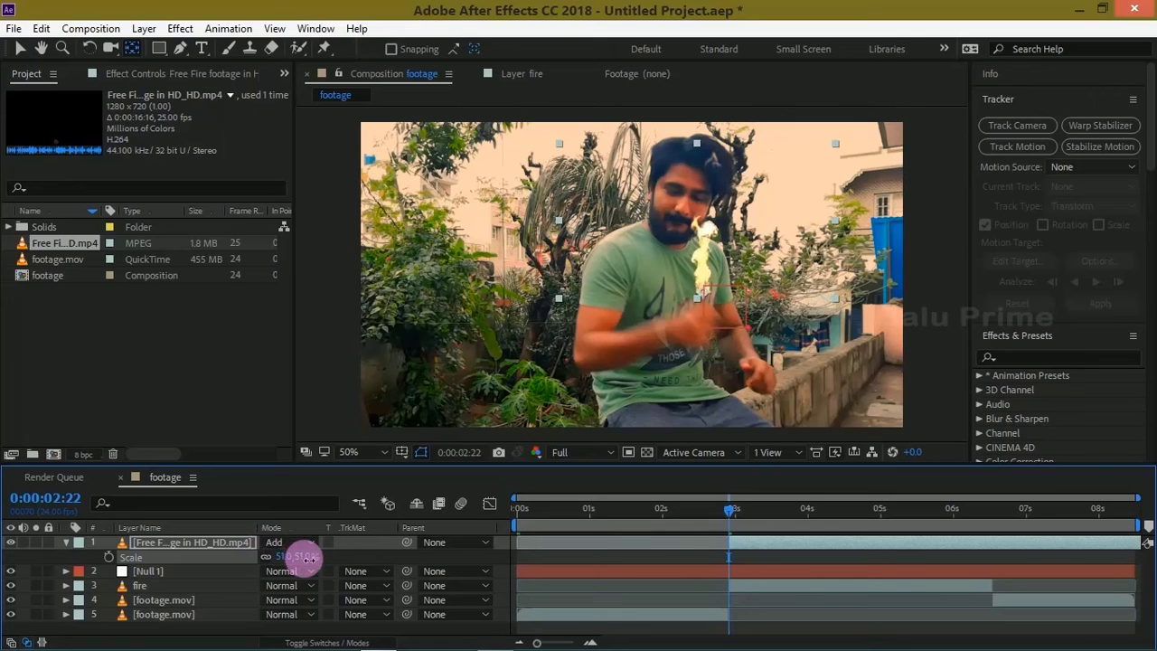
{"action": "type", "text": "50"}
{"action": "key", "text": "Return"}
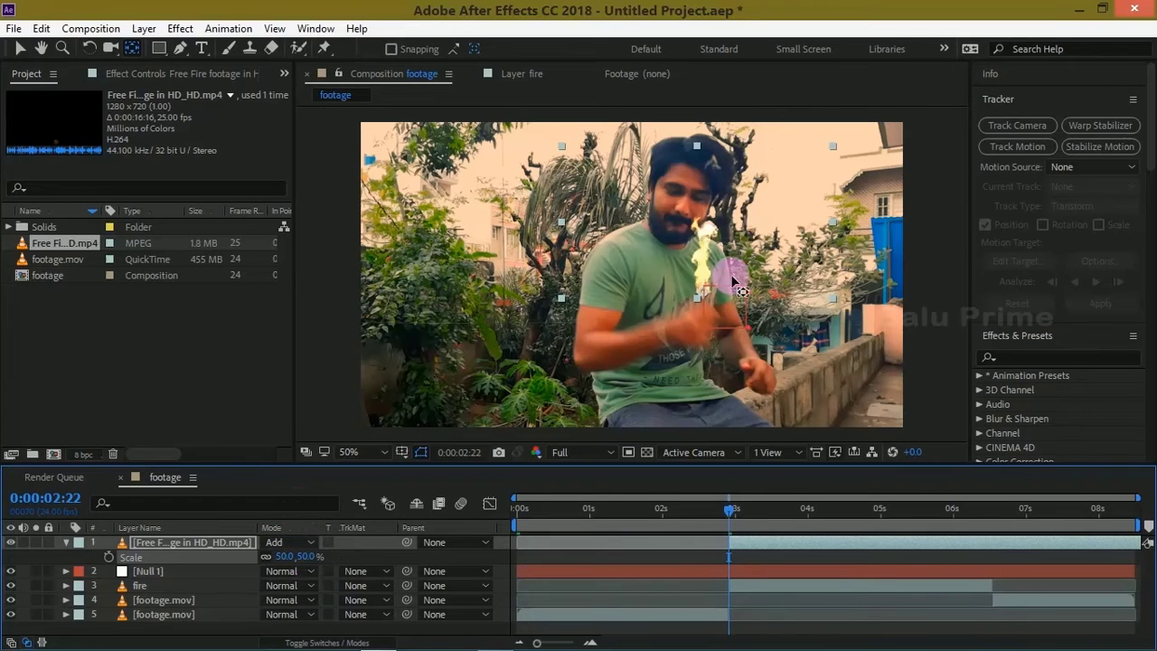
Nudge the scaled flame slightly so its base lines up with the thumb tip.
{"action": "scroll", "coordinate": [734, 273], "scroll_direction": "up", "scroll_amount": 1}
{"action": "left_click", "coordinate": [771, 295]}
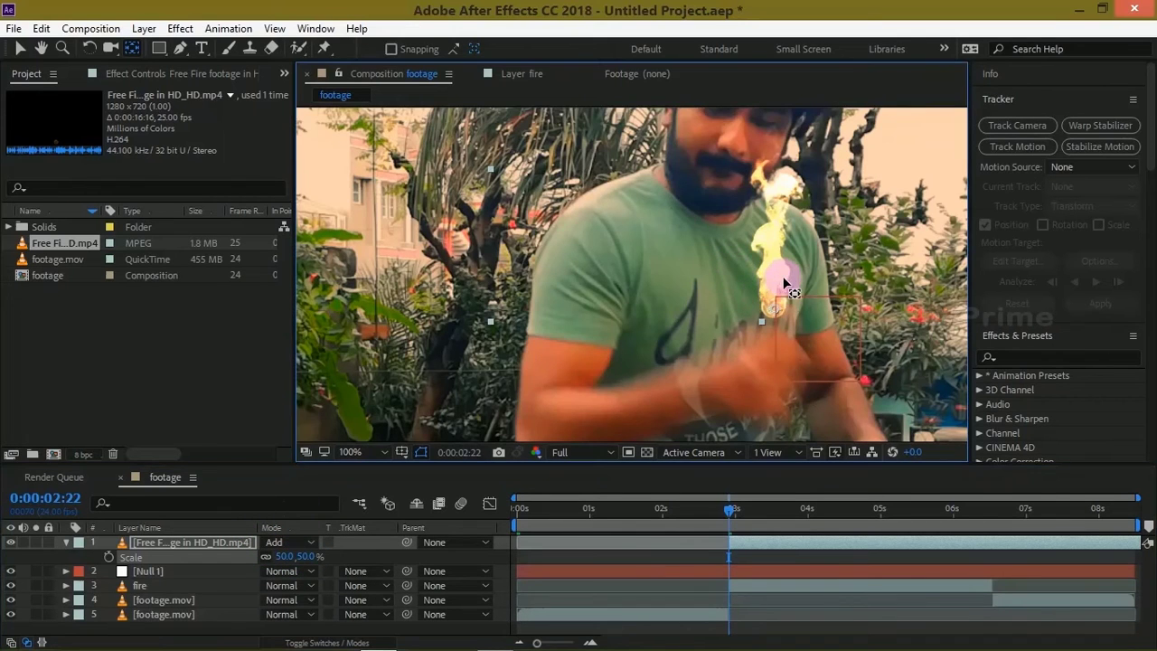
{"action": "left_click", "coordinate": [25, 52]}
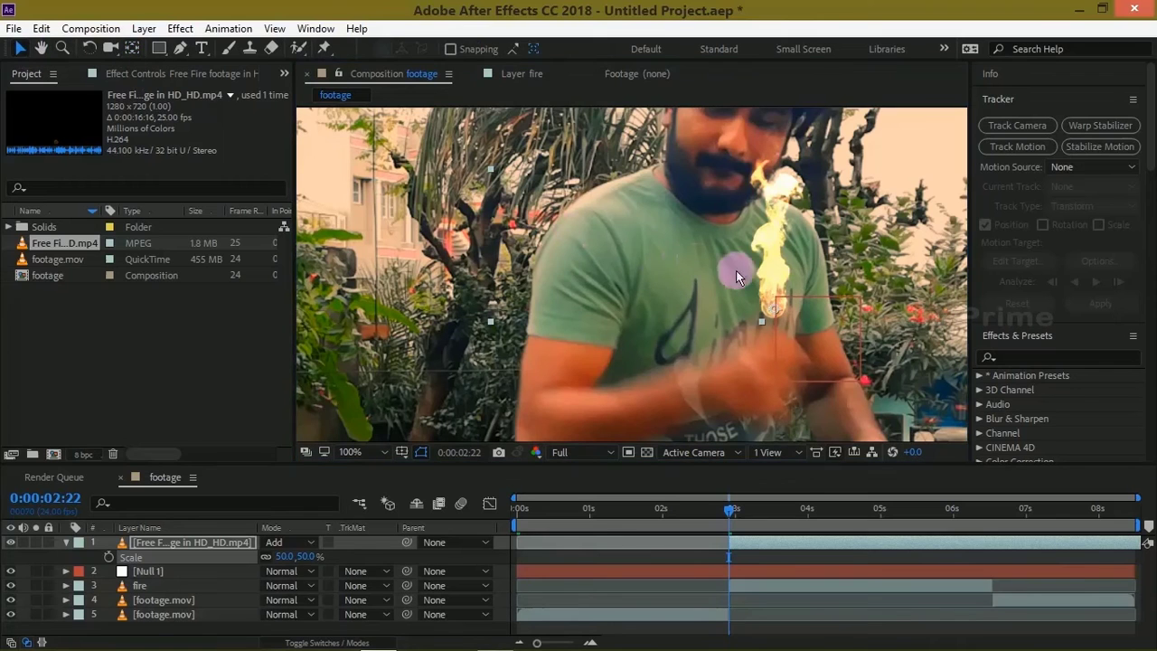
{"action": "mouse_move", "coordinate": [778, 285]}
{"action": "left_mouse_down"}
{"action": "mouse_move", "coordinate": [785, 262]}
{"action": "mouse_move", "coordinate": [783, 281]}
{"action": "left_mouse_up"}
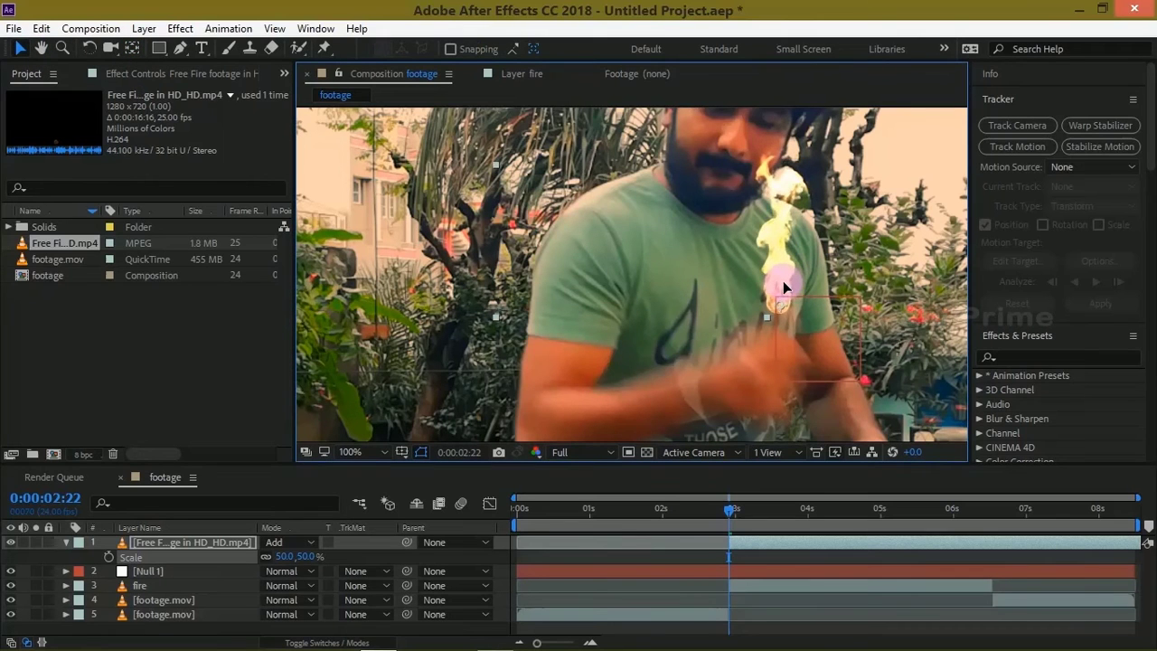
Parent the Free Fire footage layer to Null 1.
{"action": "scroll", "coordinate": [858, 281], "scroll_direction": "down", "scroll_amount": 1}
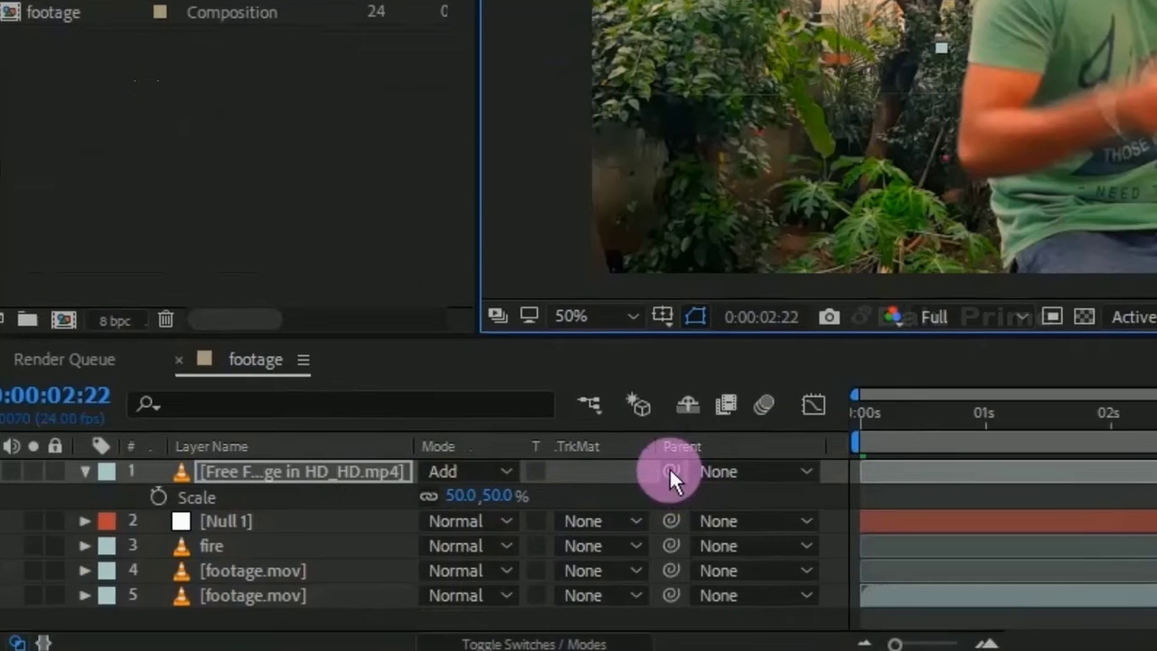
{"action": "left_click_drag", "start_coordinate": [670, 470], "coordinate": [289, 527]}
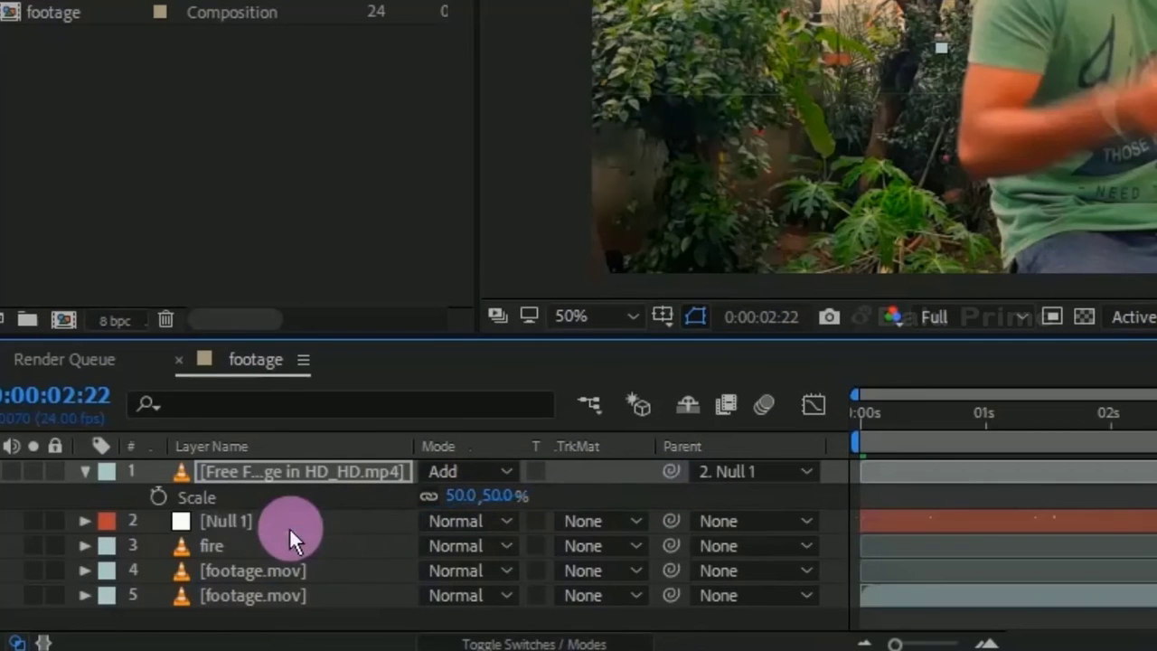
{"action": "left_click", "coordinate": [755, 477]}
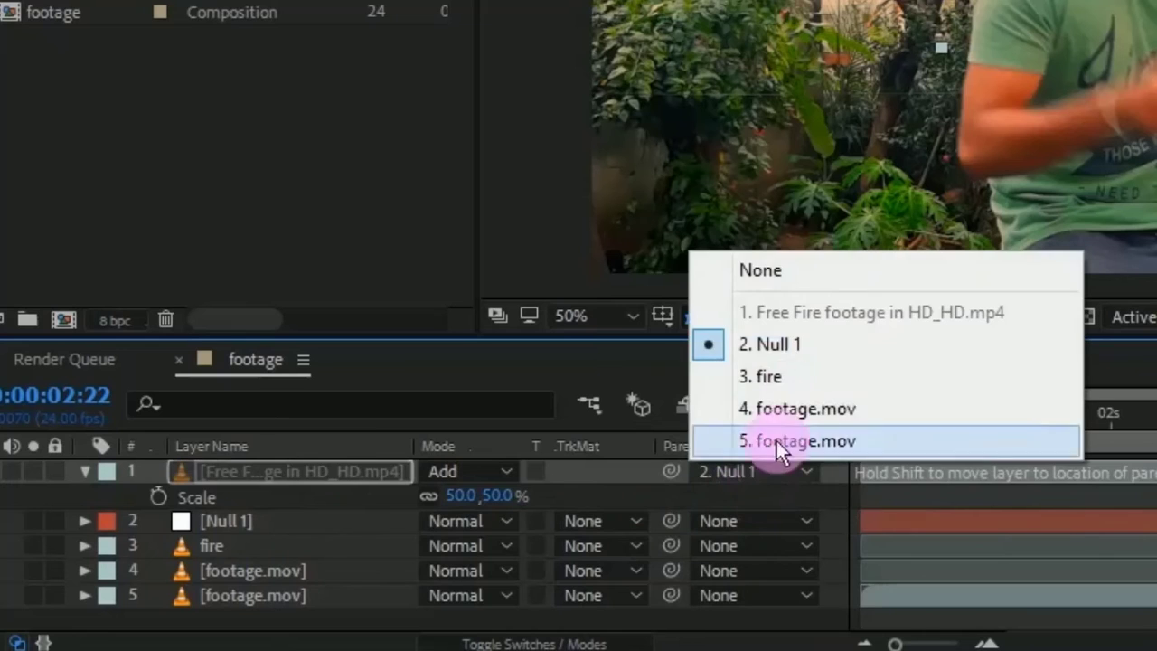
{"action": "left_click", "coordinate": [768, 344]}
Trim the end of the fire clip to 0:00:06:13 and play back the composition.
{"action": "left_click_drag", "start_coordinate": [728, 513], "coordinate": [992, 553]}
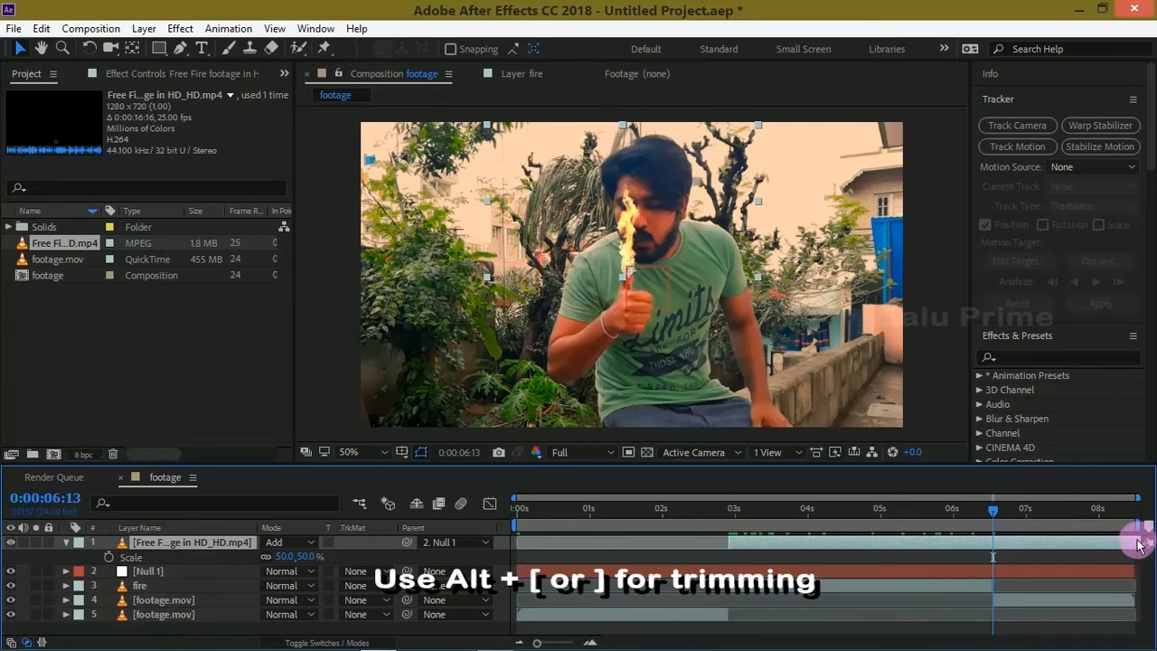
{"action": "key", "text": "alt+bracketright"}
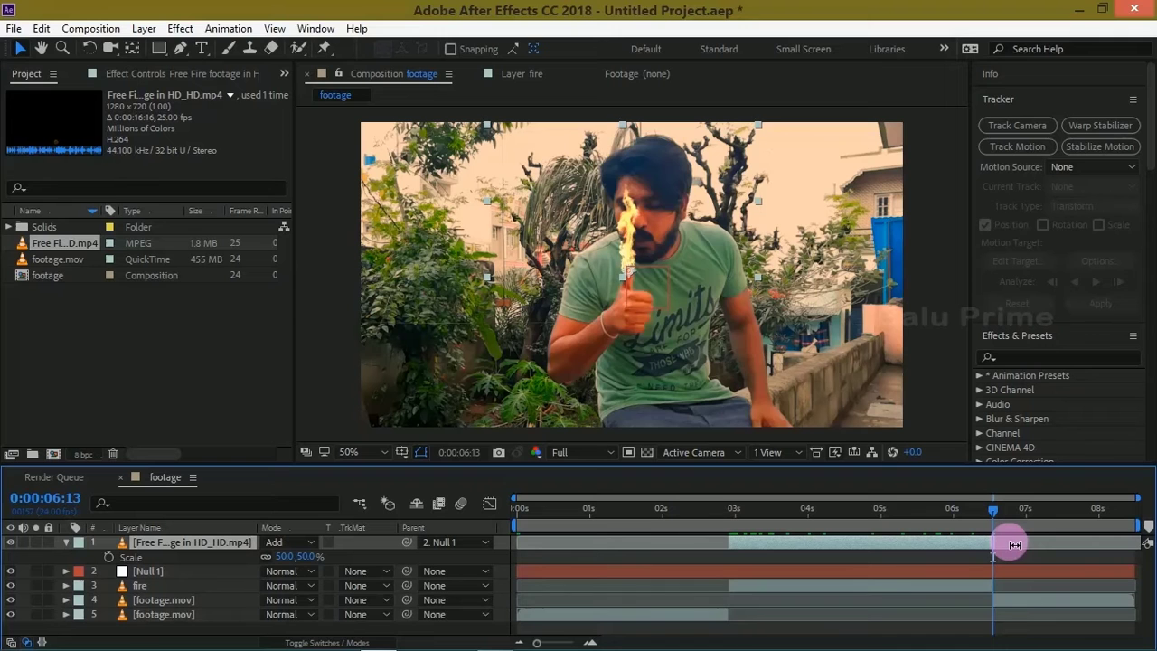
{"action": "key", "text": "space"}
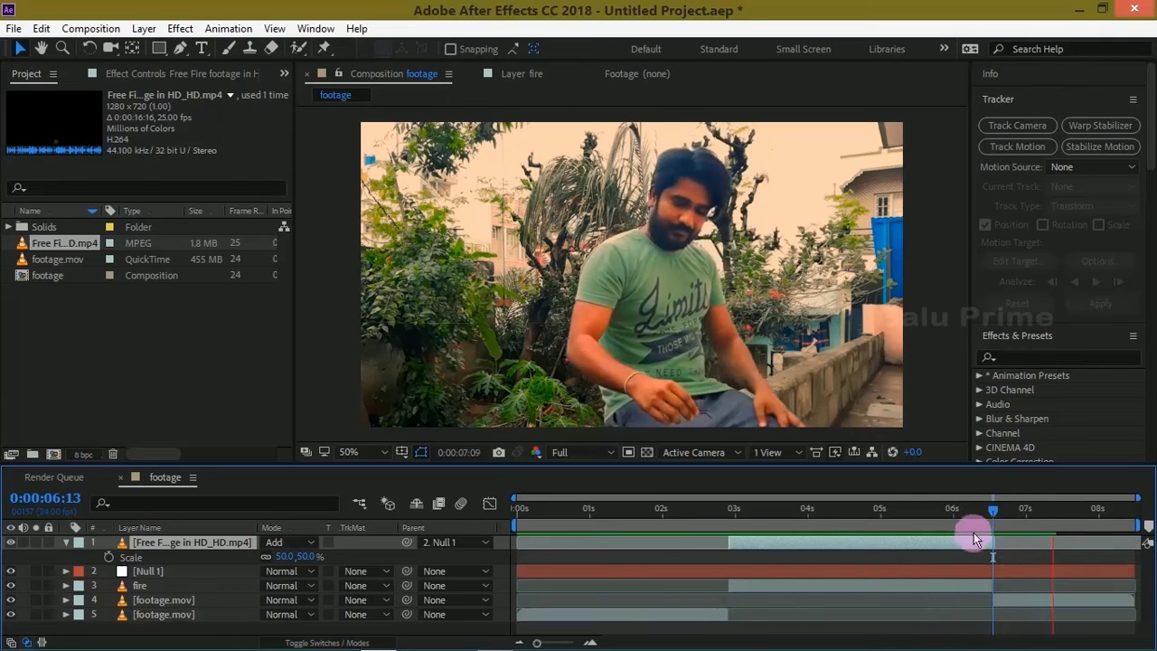
Move to 0:00:04:10 and apply the Stylize Glow effect to the Free Fire footage layer.
{"action": "left_click_drag", "start_coordinate": [991, 511], "coordinate": [839, 518]}
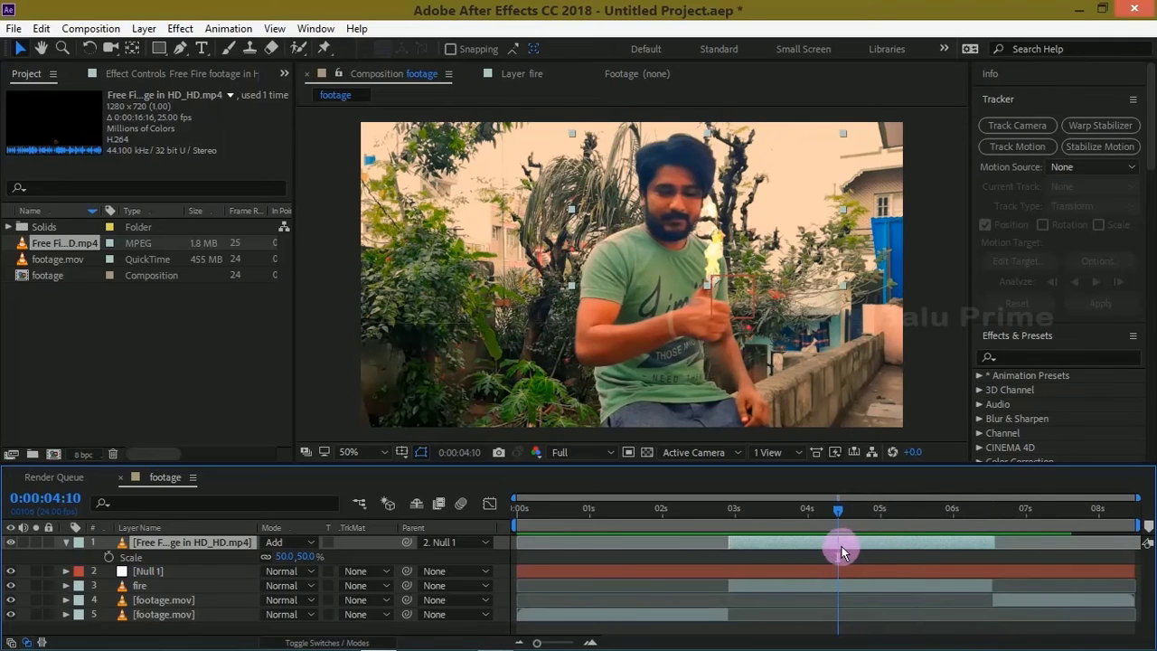
{"action": "left_click", "coordinate": [1028, 358]}
{"action": "type", "text": "glow"}
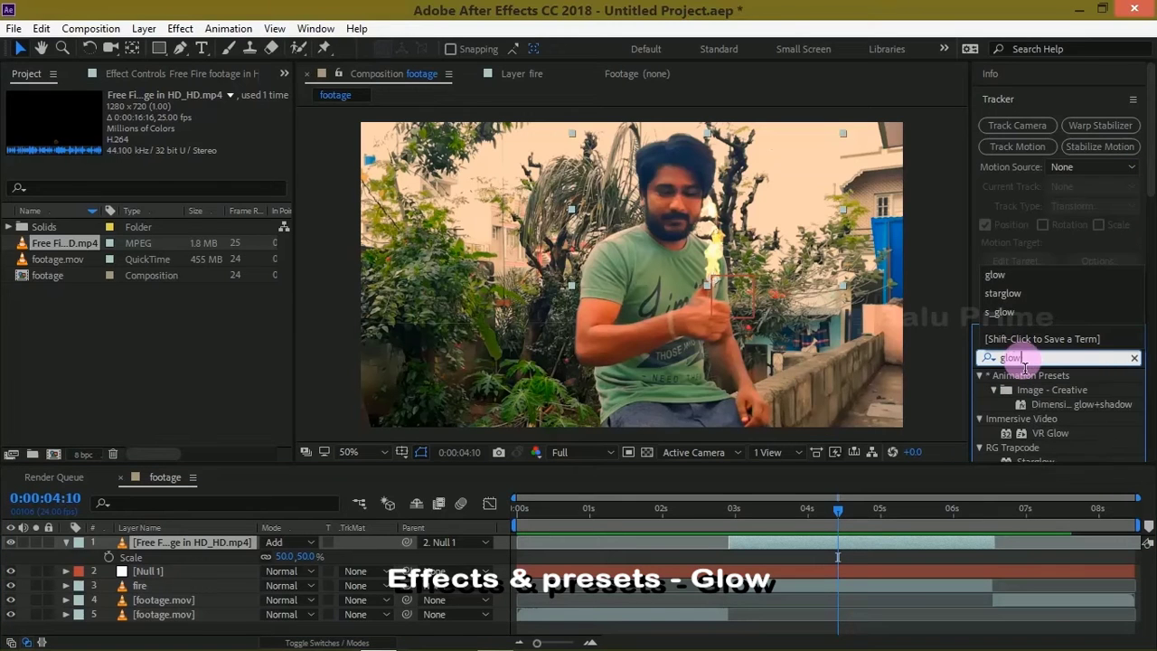
{"action": "left_click", "coordinate": [1062, 370]}
{"action": "scroll", "coordinate": [1061, 364], "scroll_direction": "down", "scroll_amount": 5}
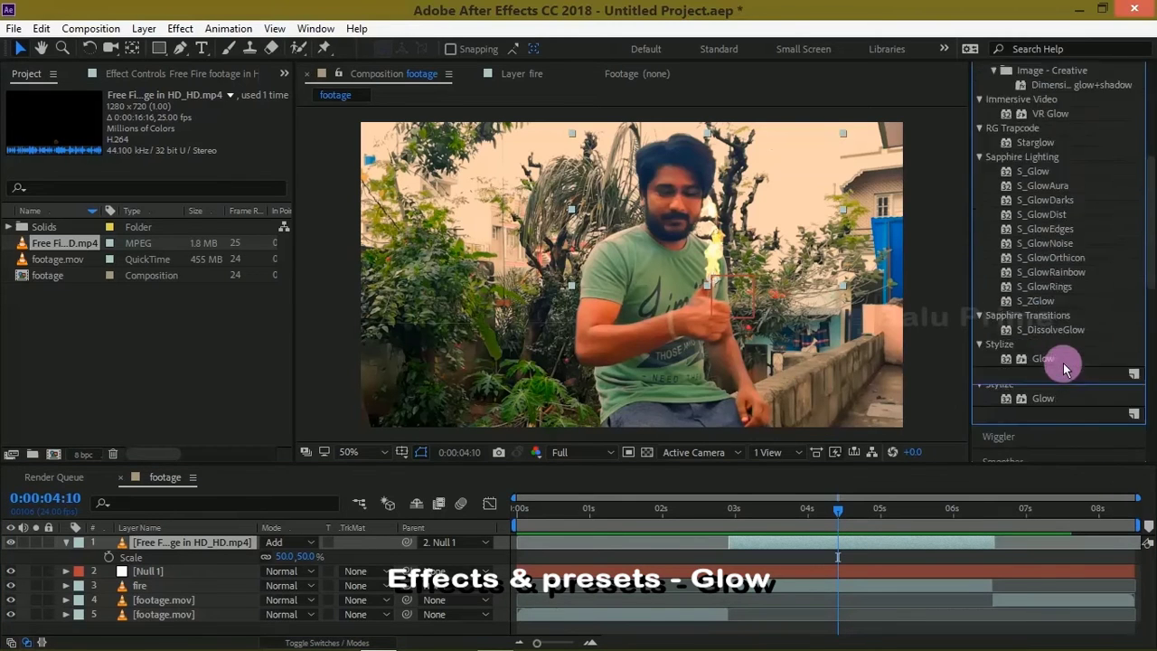
{"action": "left_click_drag", "start_coordinate": [1047, 286], "coordinate": [848, 549]}
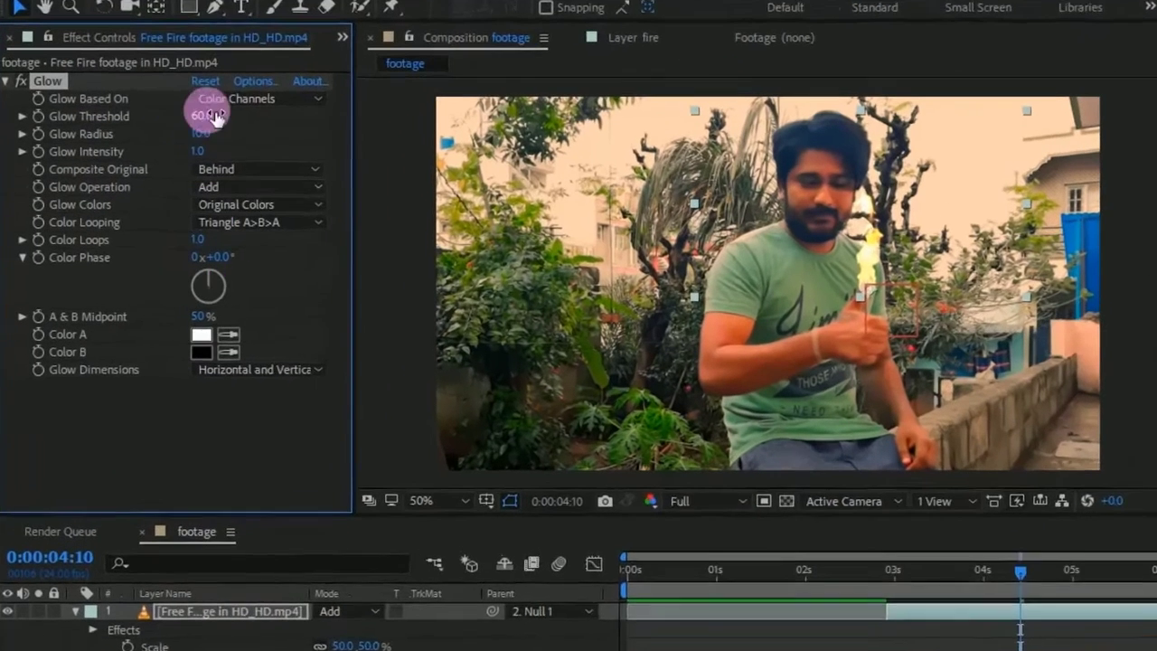
Set the fire layer's Glow Radius to 150.
{"action": "left_click", "coordinate": [203, 136]}
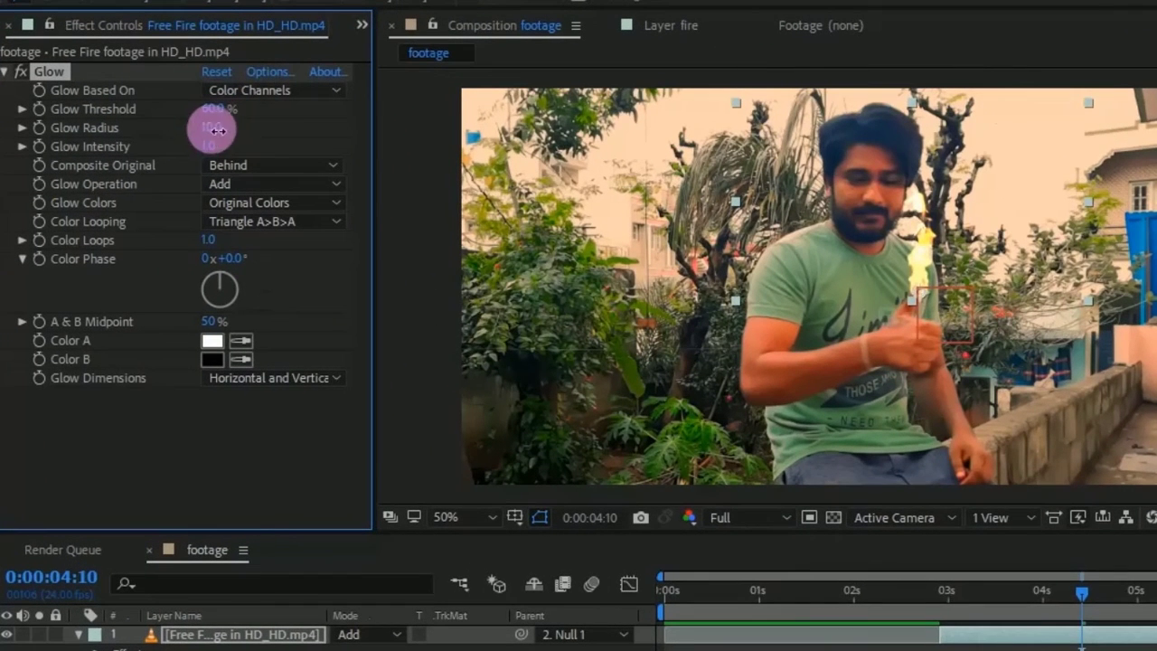
{"action": "mouse_move", "coordinate": [217, 131]}
{"action": "left_mouse_down"}
{"action": "mouse_move", "coordinate": [317, 129]}
{"action": "mouse_move", "coordinate": [225, 133]}
{"action": "left_mouse_up"}
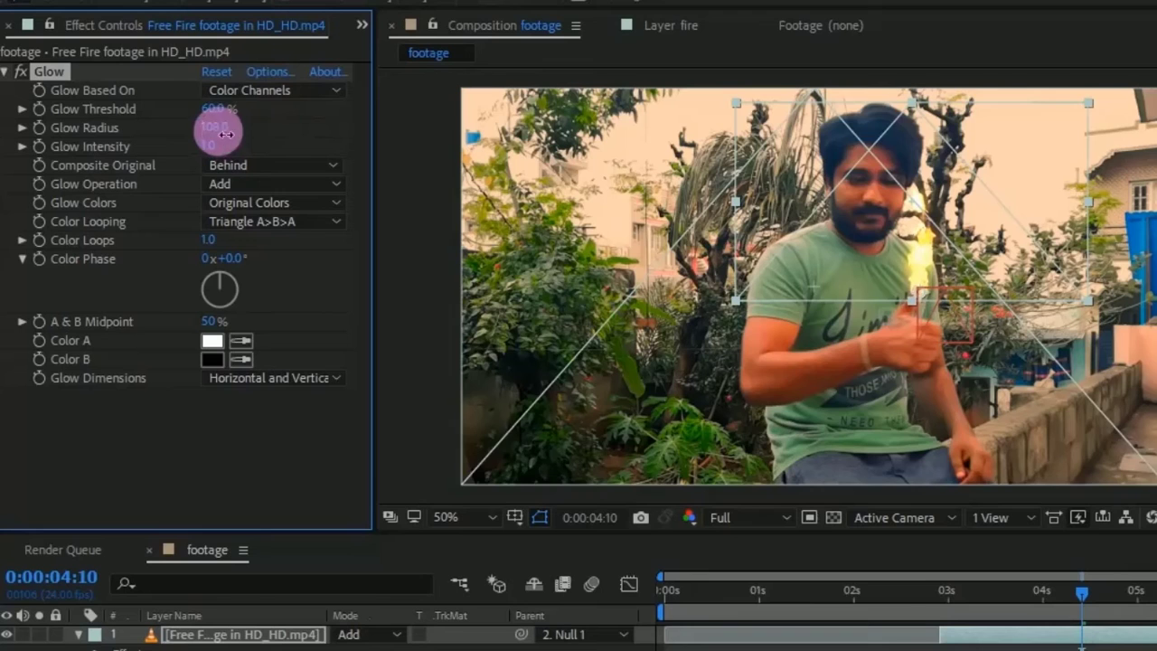
{"action": "left_click", "coordinate": [220, 131]}
{"action": "type", "text": "150"}
{"action": "key", "text": "Return"}
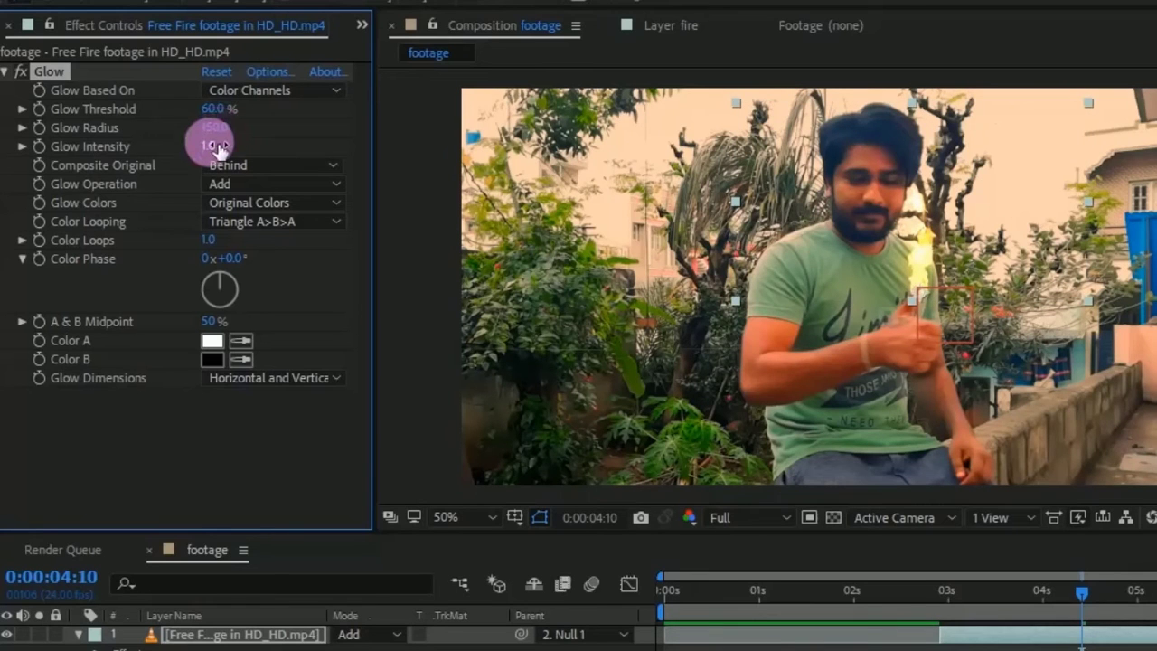
Try a Glow Intensity of 50 on the fire layer and set it back to 1.
{"action": "type", "text": "50"}
{"action": "left_click", "coordinate": [217, 149]}
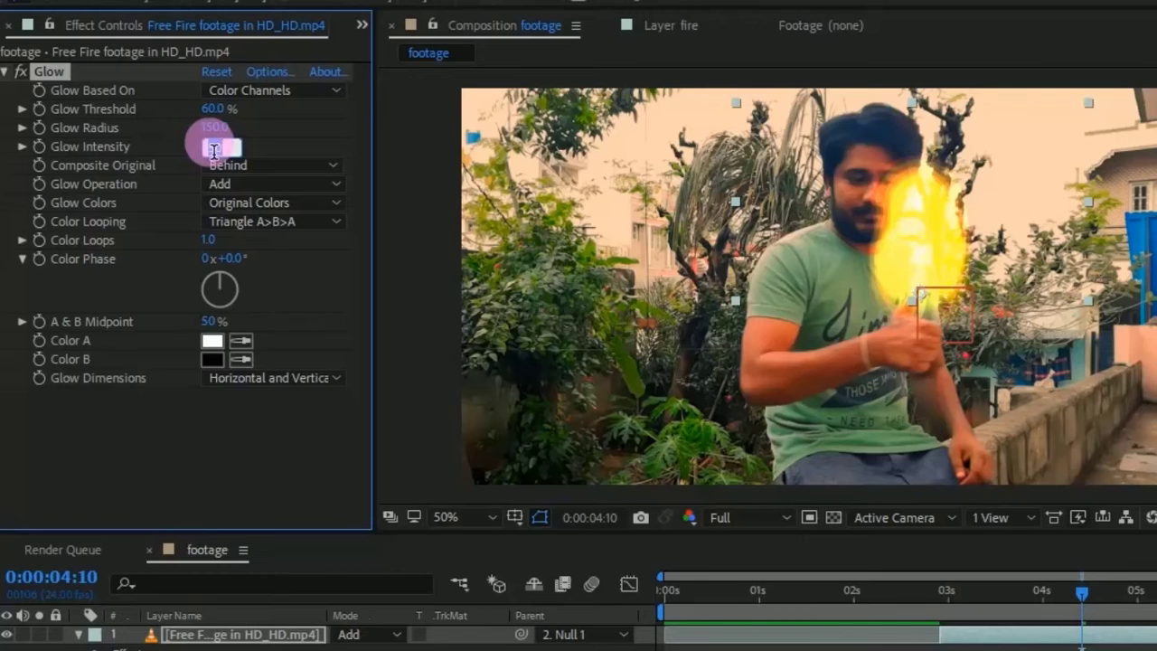
{"action": "type", "text": "1"}
{"action": "key", "text": "Return"}
Set the fire layer's Glow Threshold to 75% and its Glow Intensity to 5.
{"action": "left_click", "coordinate": [217, 113]}
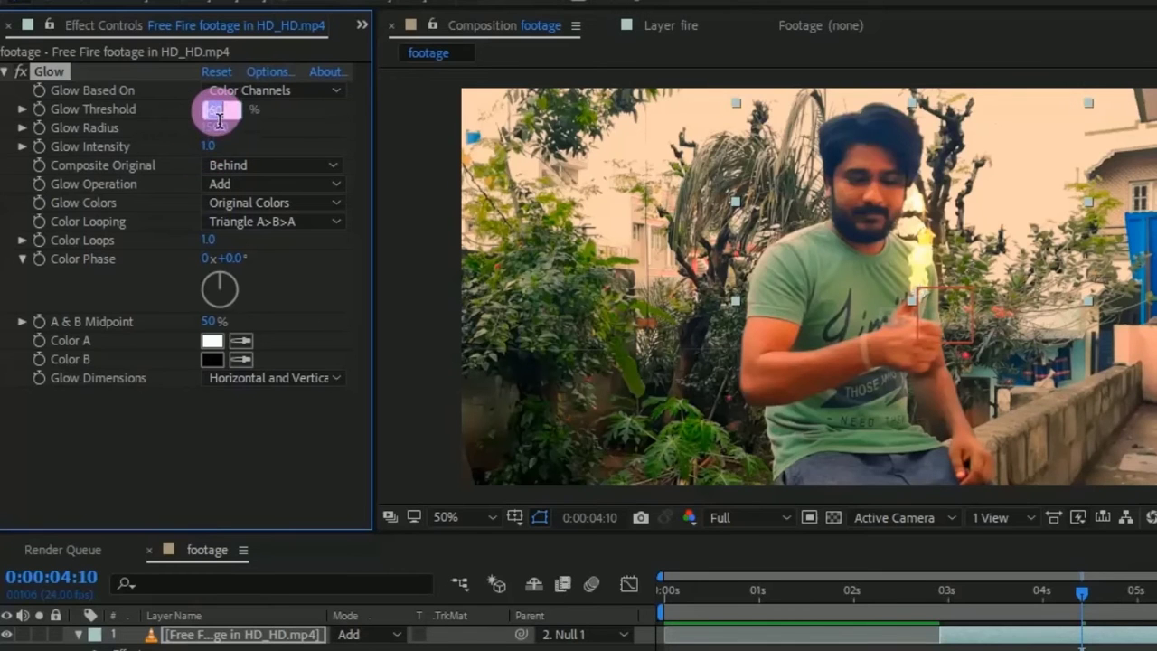
{"action": "type", "text": "75"}
{"action": "left_click", "coordinate": [222, 115]}
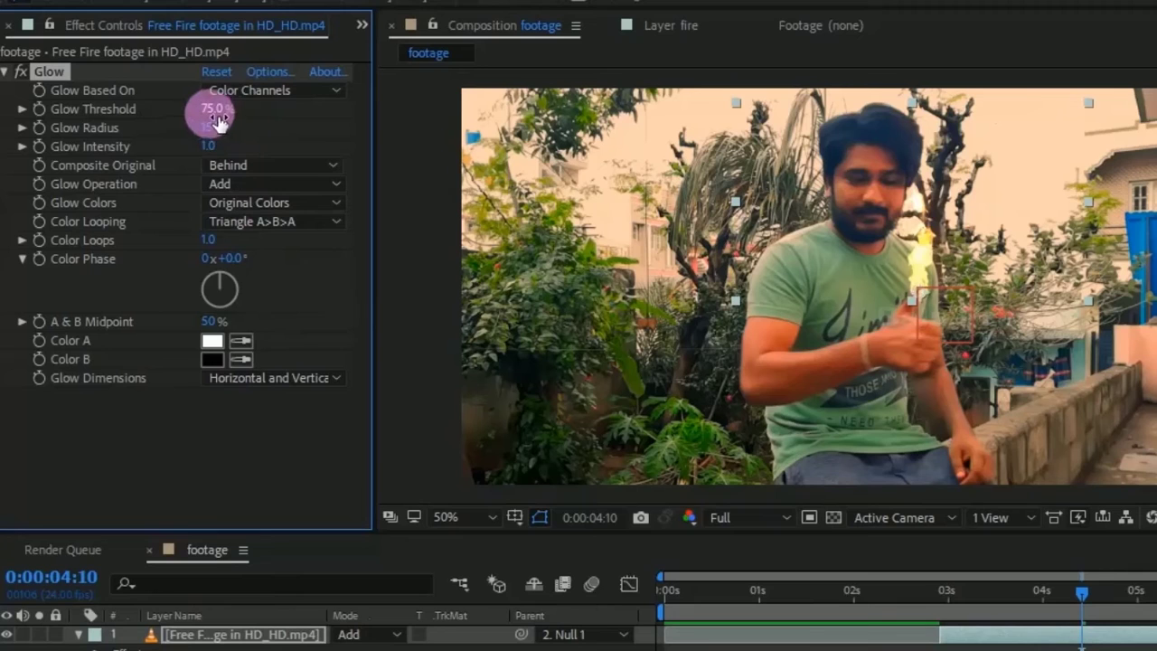
{"action": "left_click", "coordinate": [215, 129]}
{"action": "left_click", "coordinate": [218, 148]}
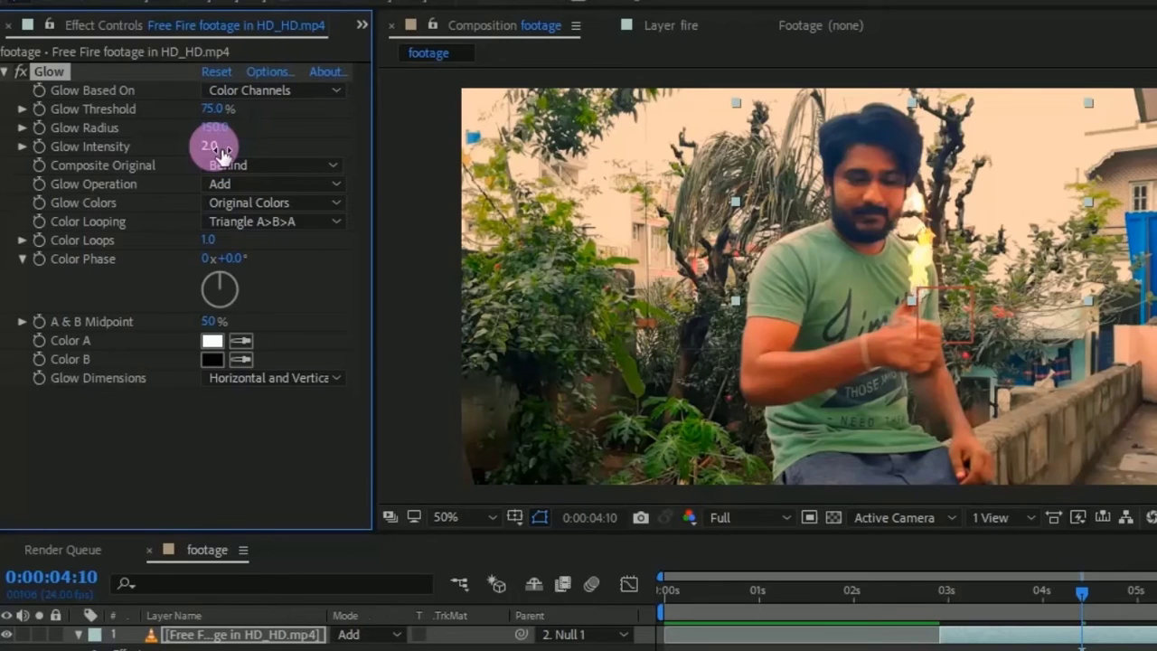
{"action": "type", "text": "5"}
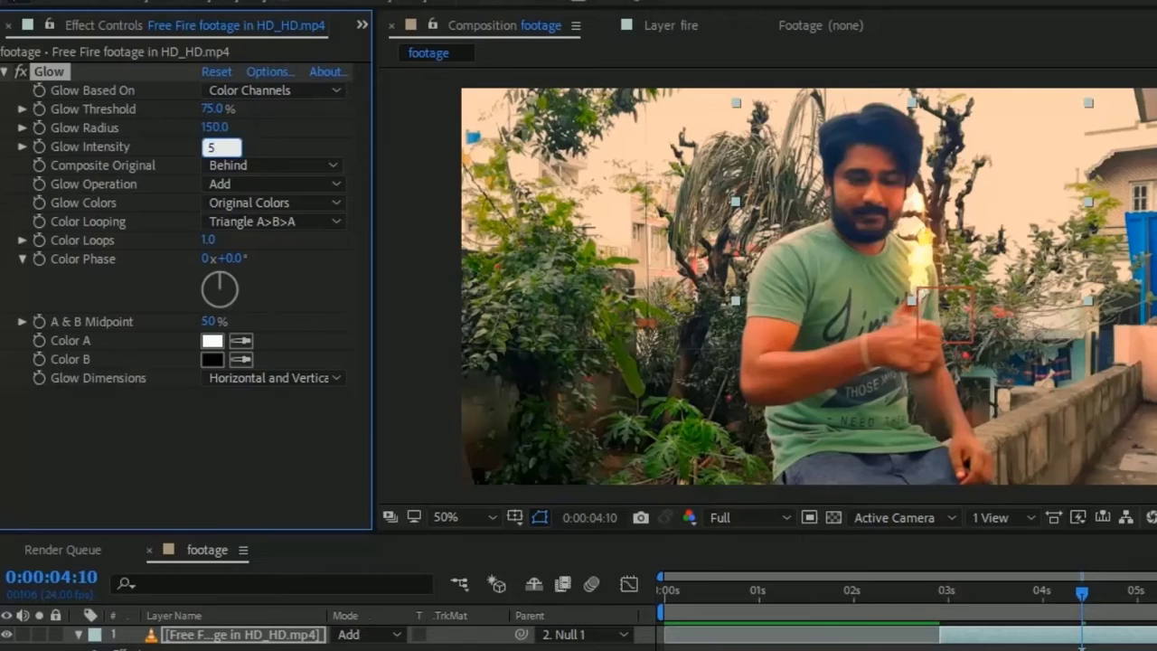
{"action": "key", "text": "Return"}
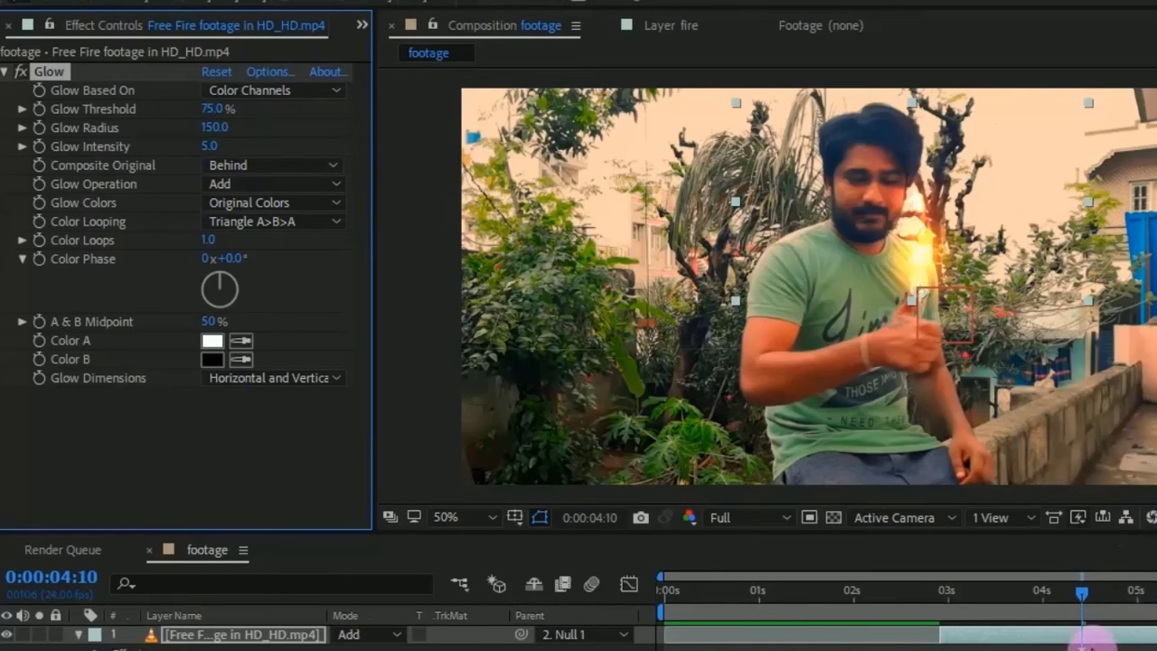
Raise the fire layer's Glow Threshold to 90%.
{"action": "scroll", "coordinate": [987, 292], "scroll_direction": "up", "scroll_amount": 2}
{"action": "scroll", "coordinate": [987, 292], "scroll_direction": "down", "scroll_amount": 2}
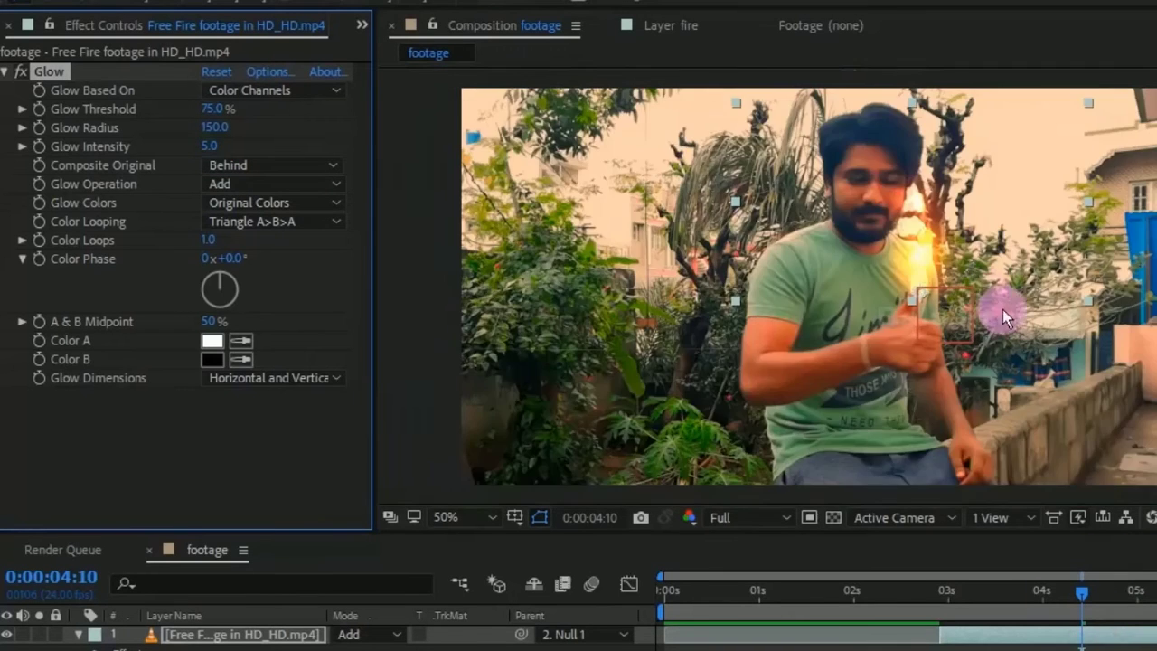
{"action": "left_click_drag", "start_coordinate": [217, 108], "coordinate": [263, 108]}
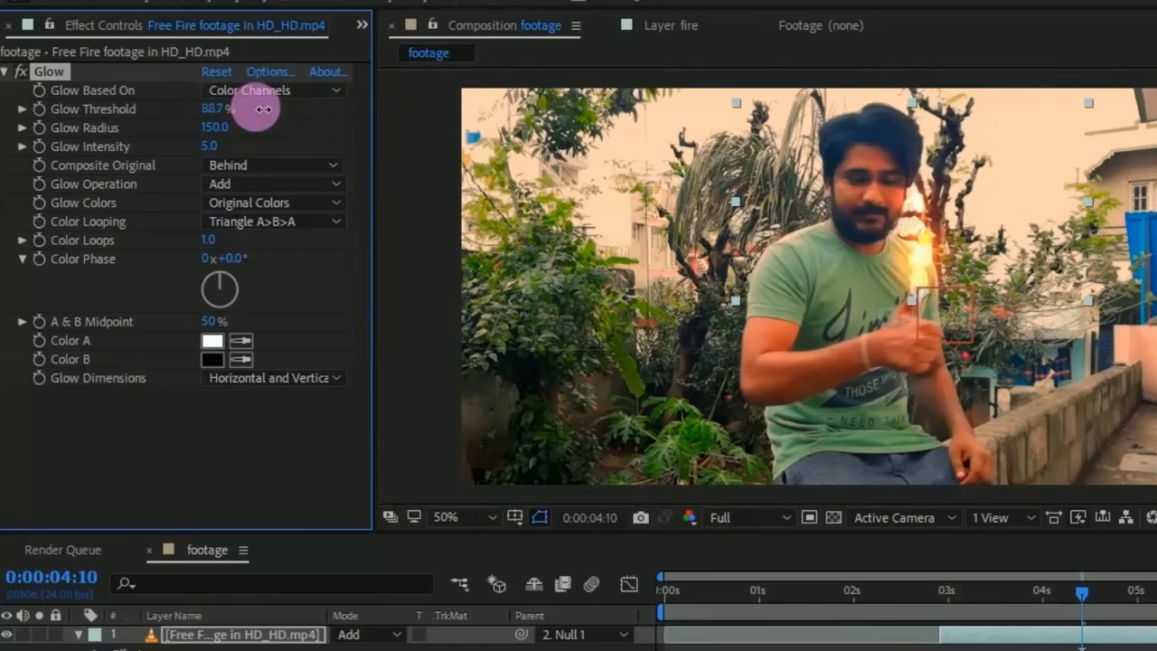
{"action": "left_click", "coordinate": [217, 109]}
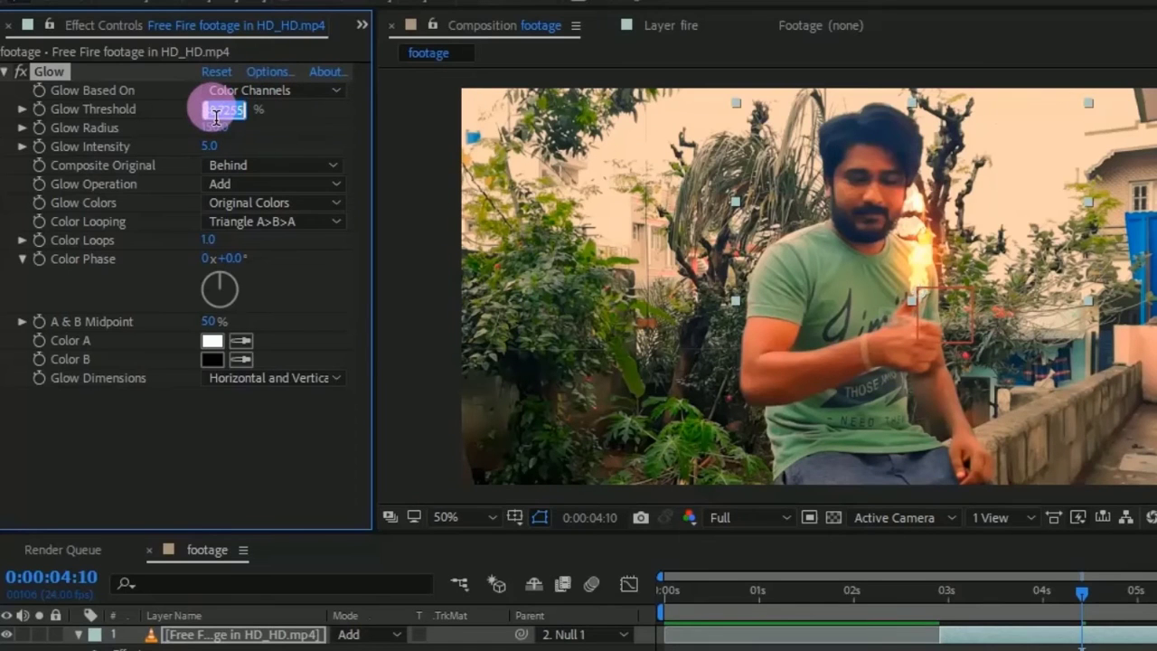
{"action": "type", "text": "90"}
{"action": "key", "text": "Return"}
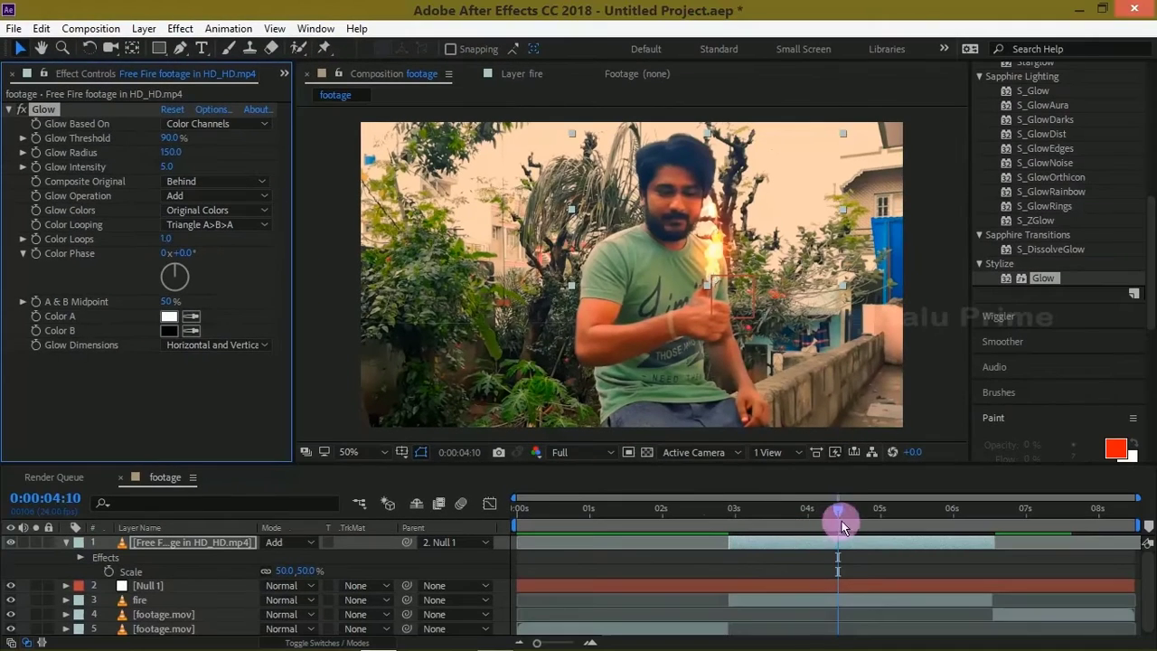
Return to the start of the composition and import the Sparks green screen MP4 from the file window into the project.
{"action": "left_click_drag", "start_coordinate": [1082, 592], "coordinate": [1062, 589]}
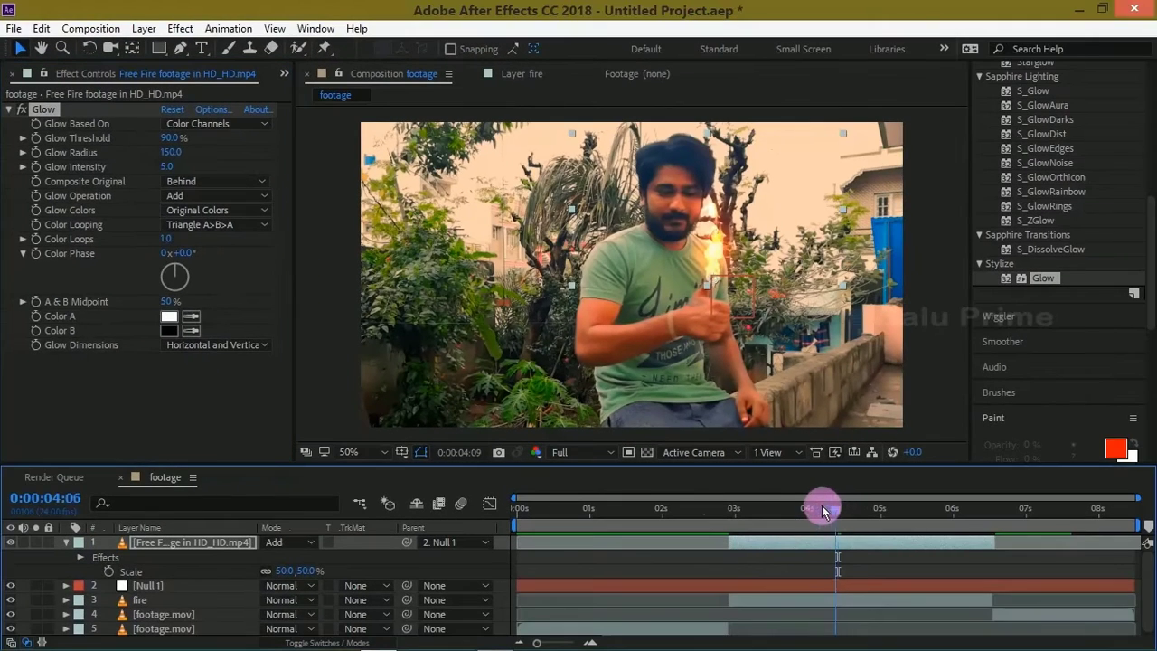
{"action": "left_click_drag", "start_coordinate": [821, 505], "coordinate": [482, 498]}
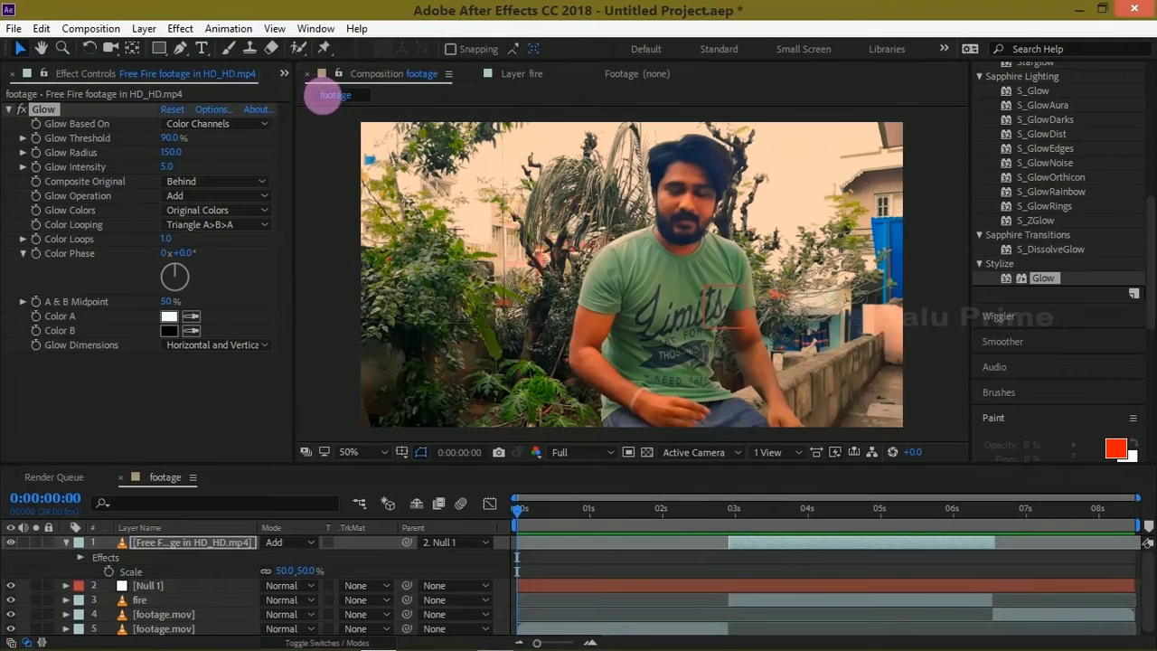
{"action": "left_click", "coordinate": [322, 94]}
{"action": "left_click", "coordinate": [218, 371]}
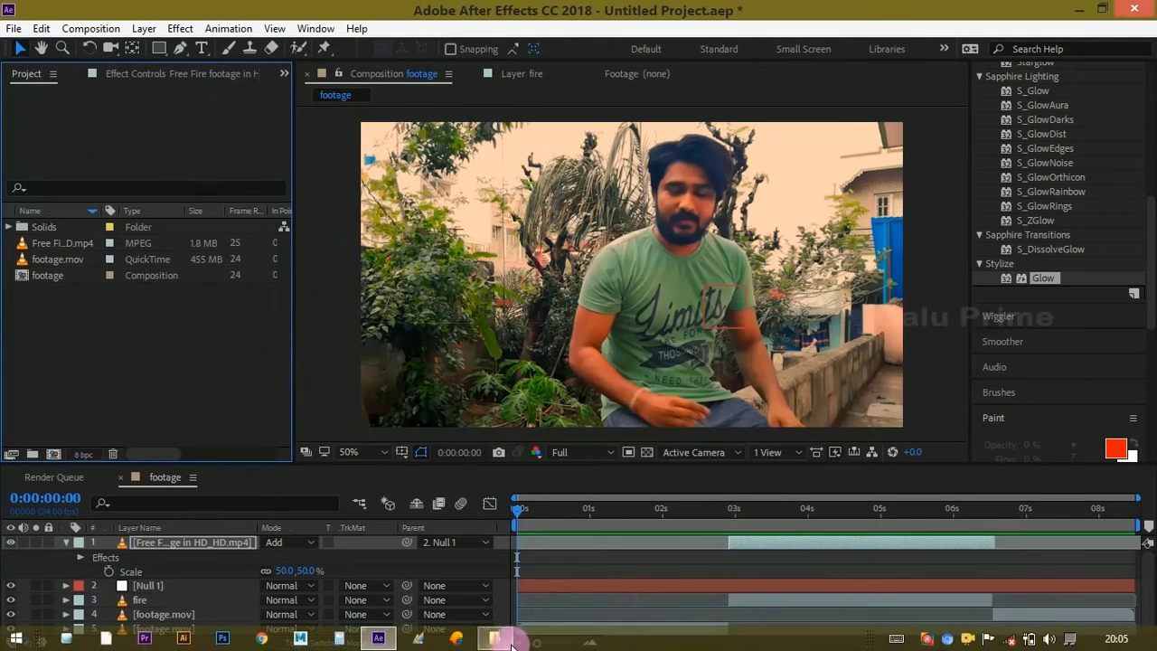
{"action": "left_click", "coordinate": [509, 639]}
{"action": "left_click_drag", "start_coordinate": [774, 276], "coordinate": [151, 383]}
{"action": "left_click", "coordinate": [141, 370]}
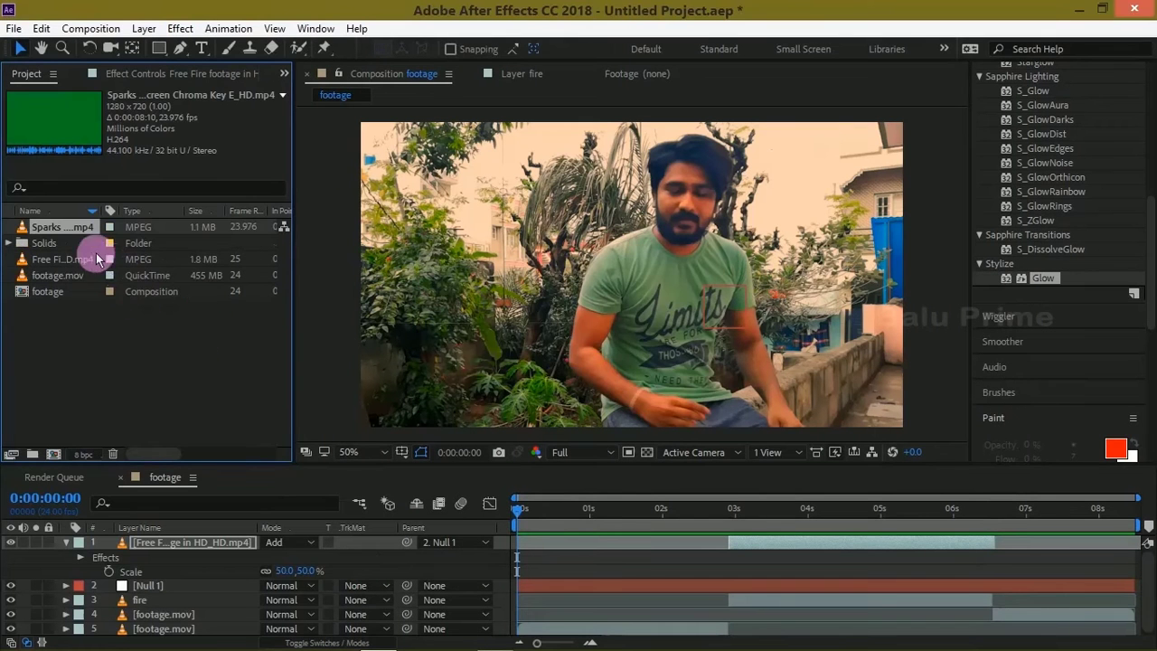
Place the Sparks clip as the top layer of the footage composition and shift it about 2 seconds earlier.
{"action": "left_click_drag", "start_coordinate": [63, 228], "coordinate": [145, 543]}
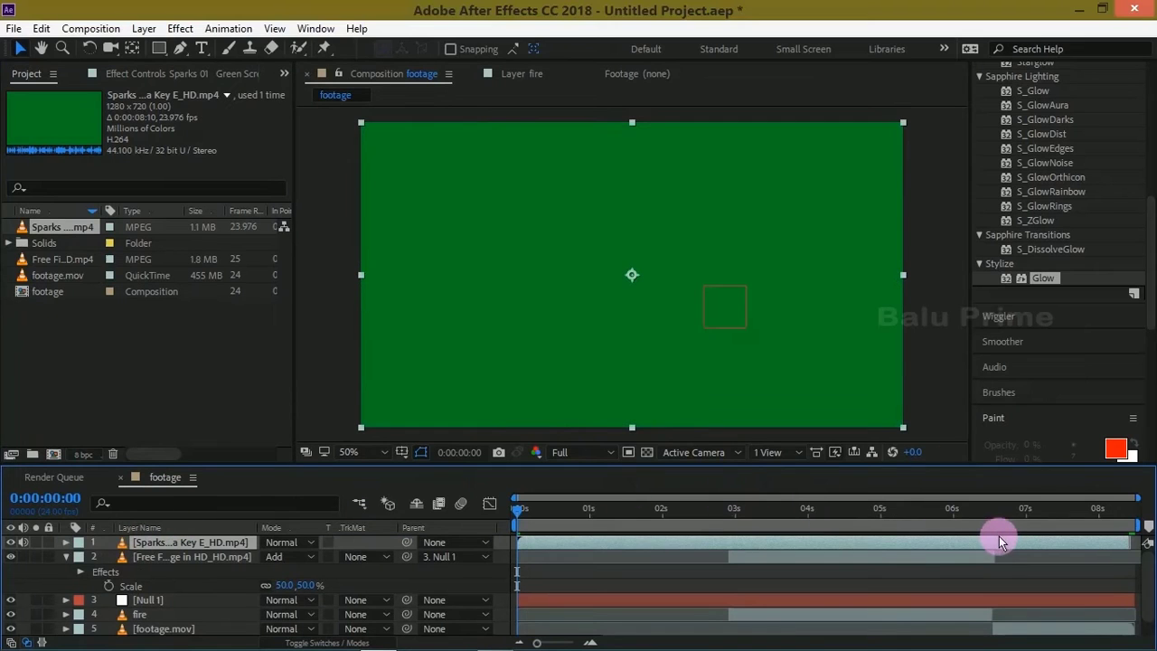
{"action": "left_click_drag", "start_coordinate": [999, 541], "coordinate": [857, 558]}
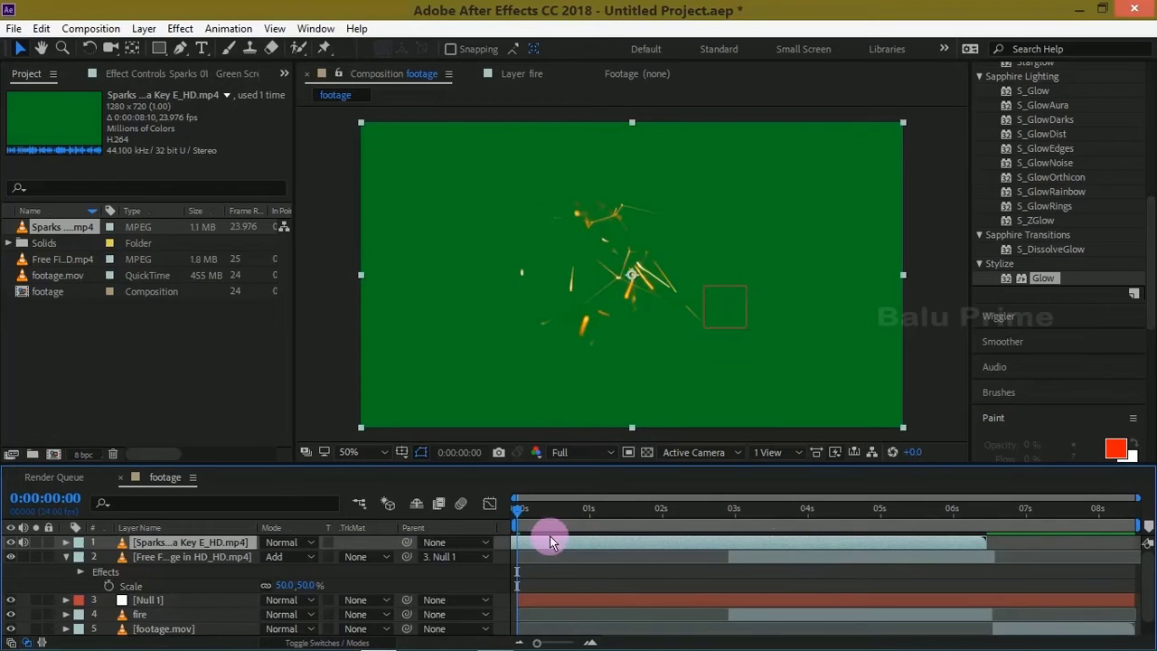
Apply Keylight (1.2) to the Sparks layer and sample its green background as the Screen Colour.
{"action": "left_click", "coordinate": [172, 34]}
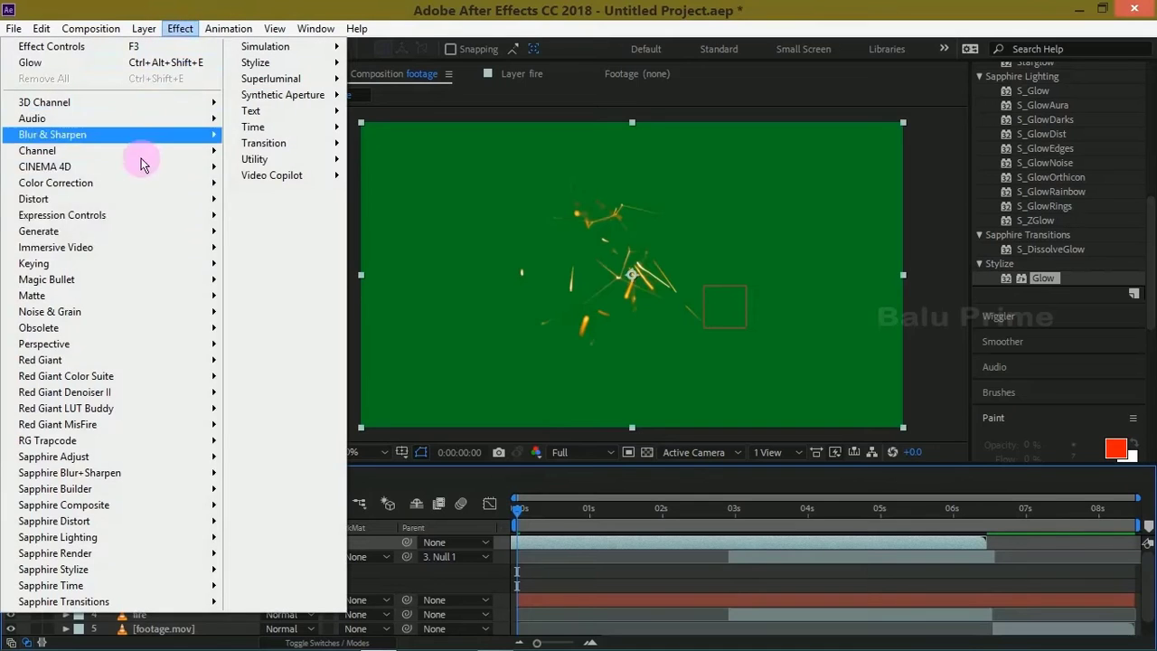
{"action": "mouse_move", "coordinate": [78, 263]}
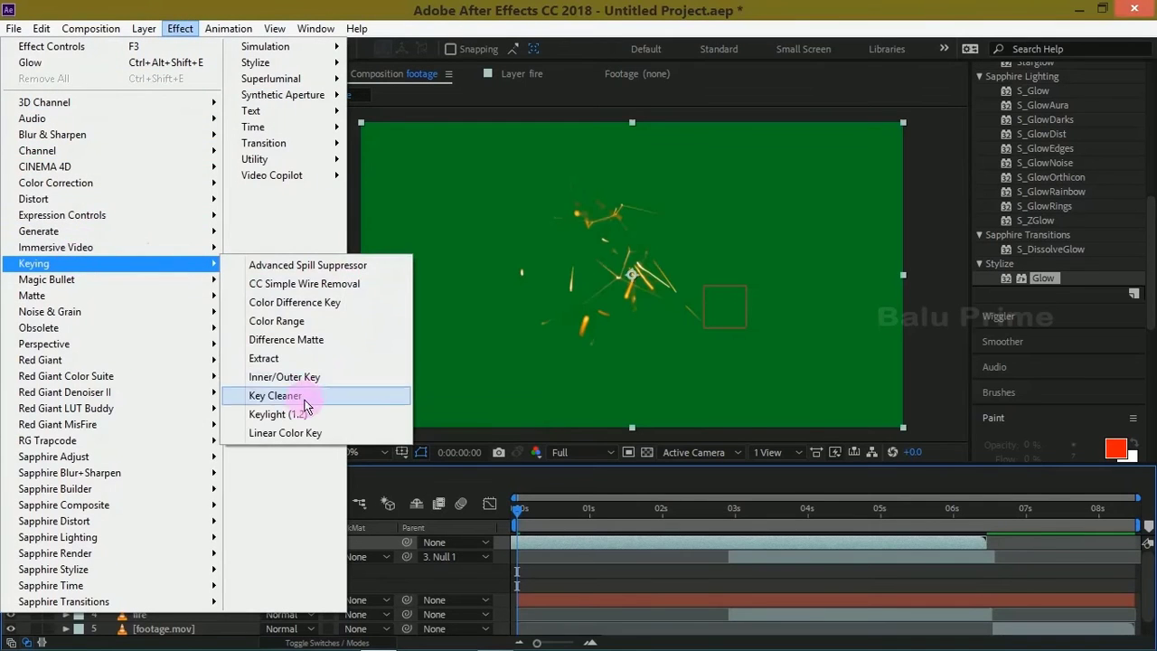
{"action": "left_click", "coordinate": [281, 414]}
{"action": "left_click", "coordinate": [192, 216]}
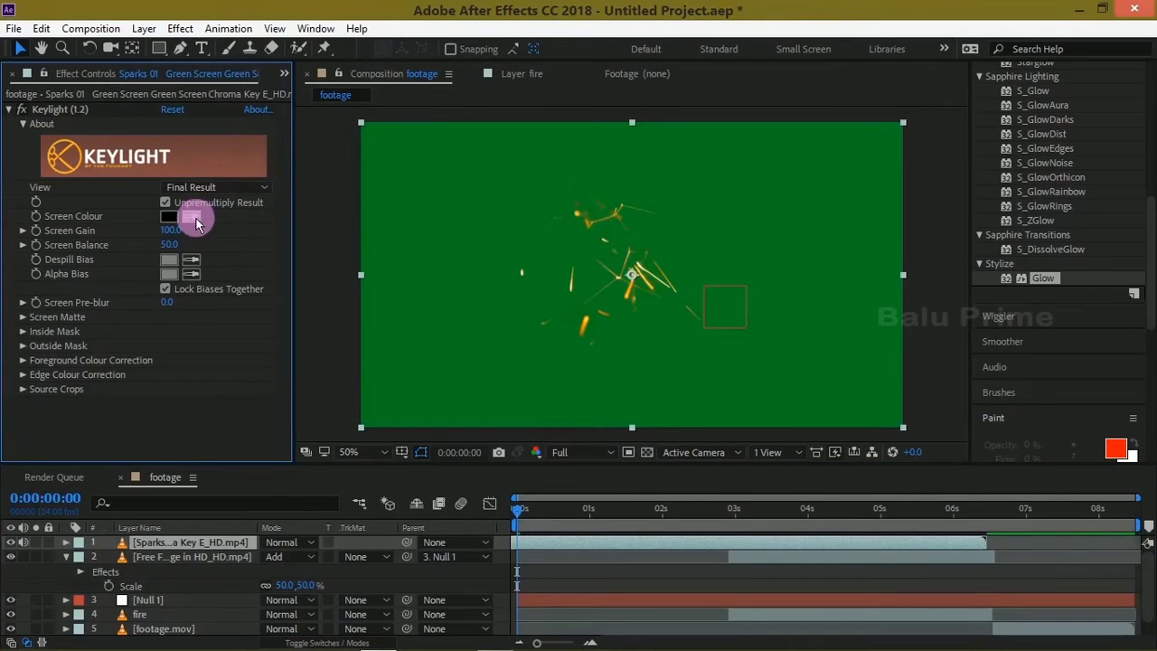
{"action": "left_click", "coordinate": [459, 304]}
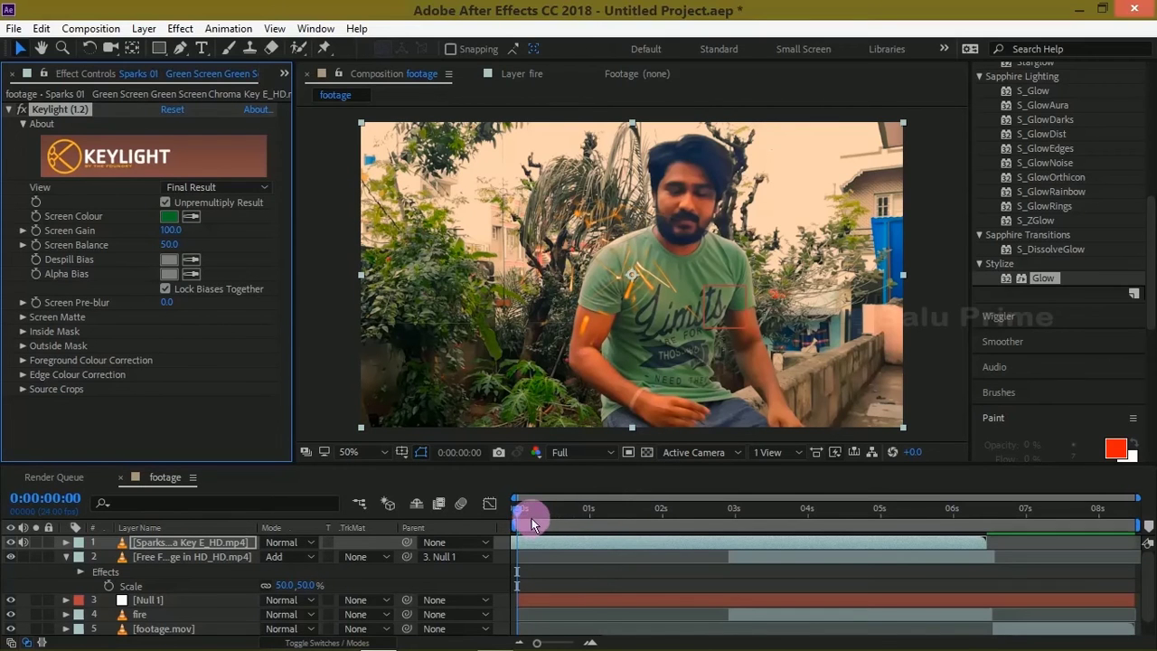
At 0:00:00:14, move the Sparks layer so the sparks sit at the snapping hand, and trim the layer's start to that frame.
{"action": "left_click", "coordinate": [557, 542]}
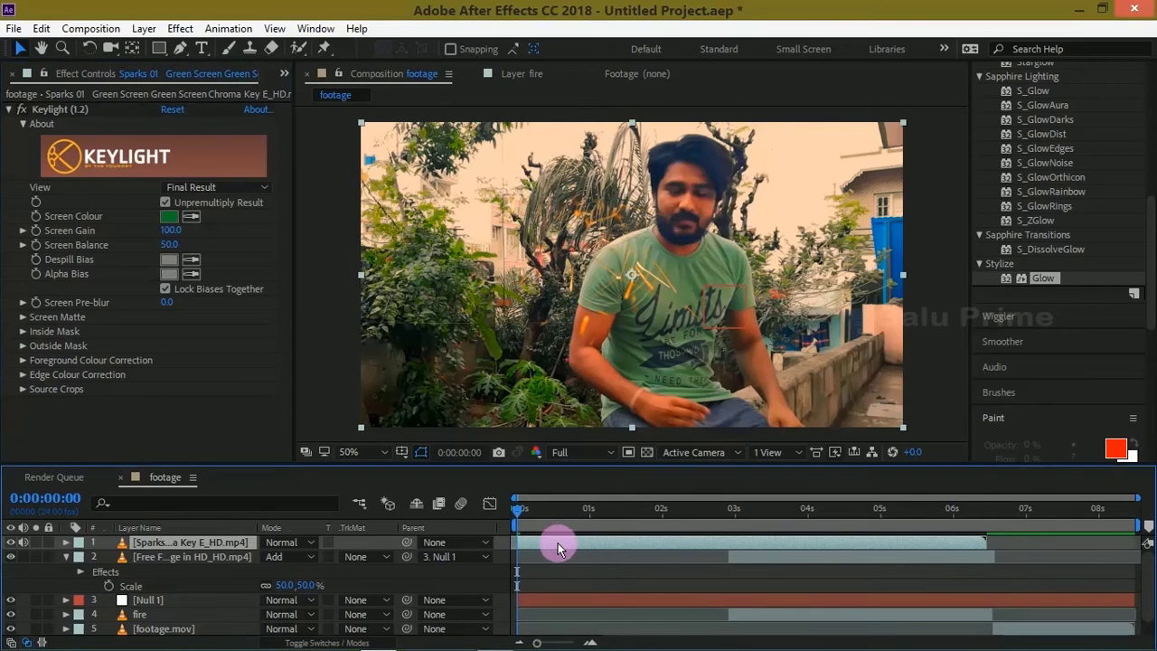
{"action": "left_click_drag", "start_coordinate": [532, 509], "coordinate": [568, 515]}
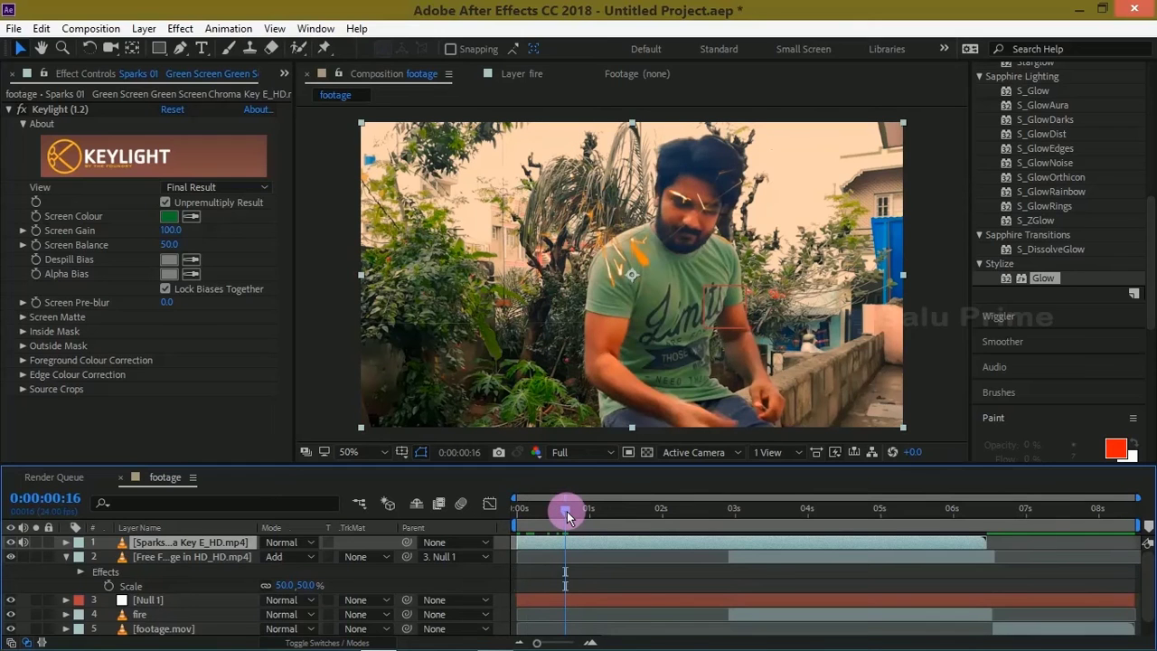
{"action": "key", "text": "Page_Up"}
{"action": "key", "text": "Page_Up"}
{"action": "key", "text": "Page_Up"}
{"action": "key", "text": "Page_Up"}
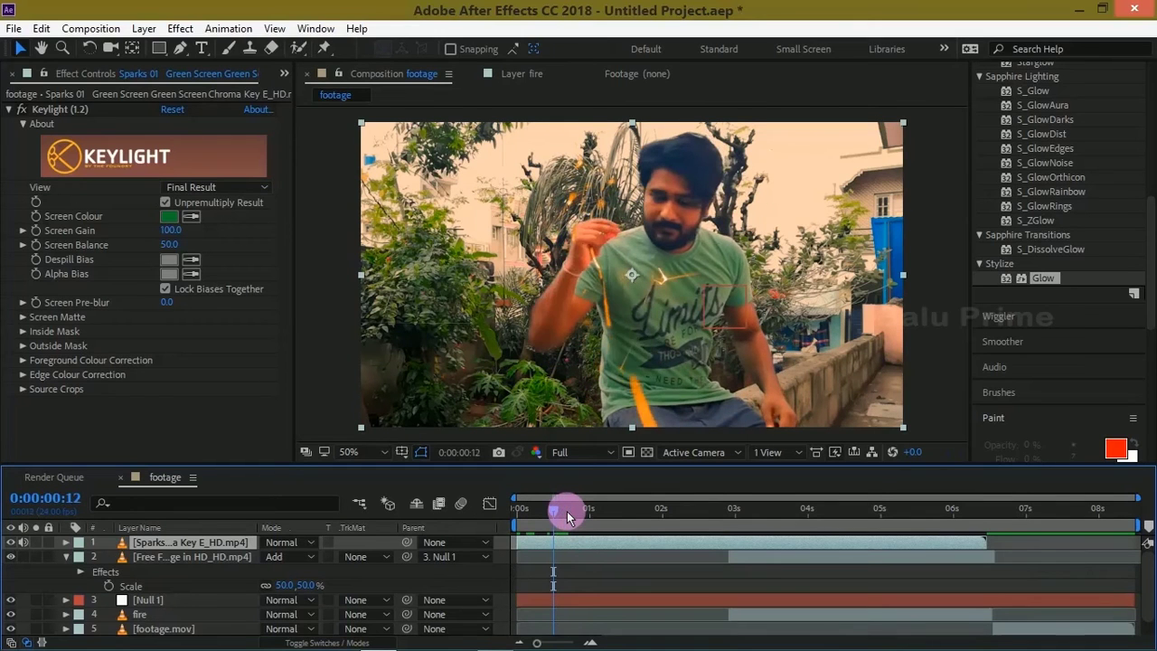
{"action": "key", "text": "Page_Down"}
{"action": "key", "text": "Page_Down"}
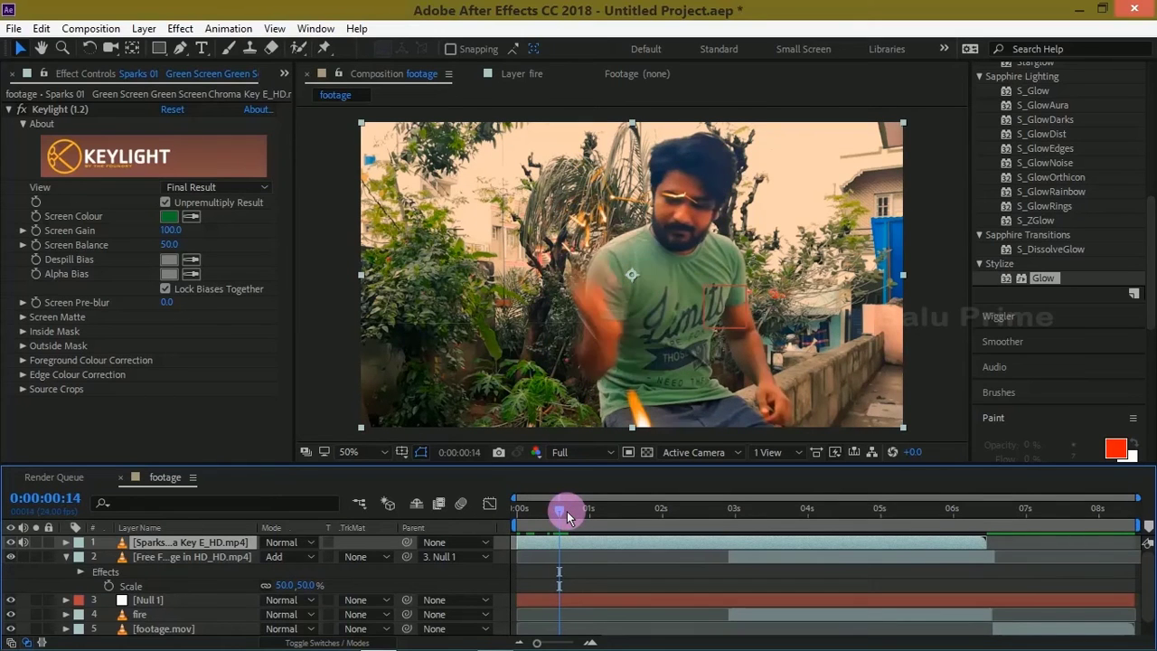
{"action": "left_click_drag", "start_coordinate": [603, 233], "coordinate": [590, 277]}
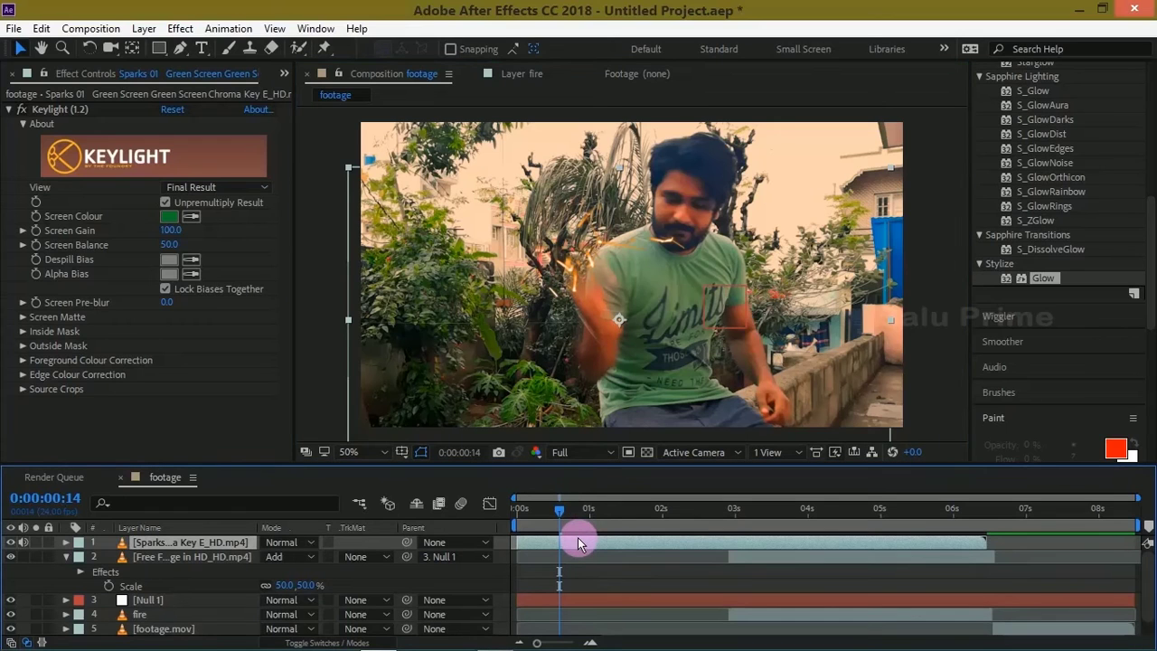
{"action": "left_click_drag", "start_coordinate": [525, 542], "coordinate": [544, 541]}
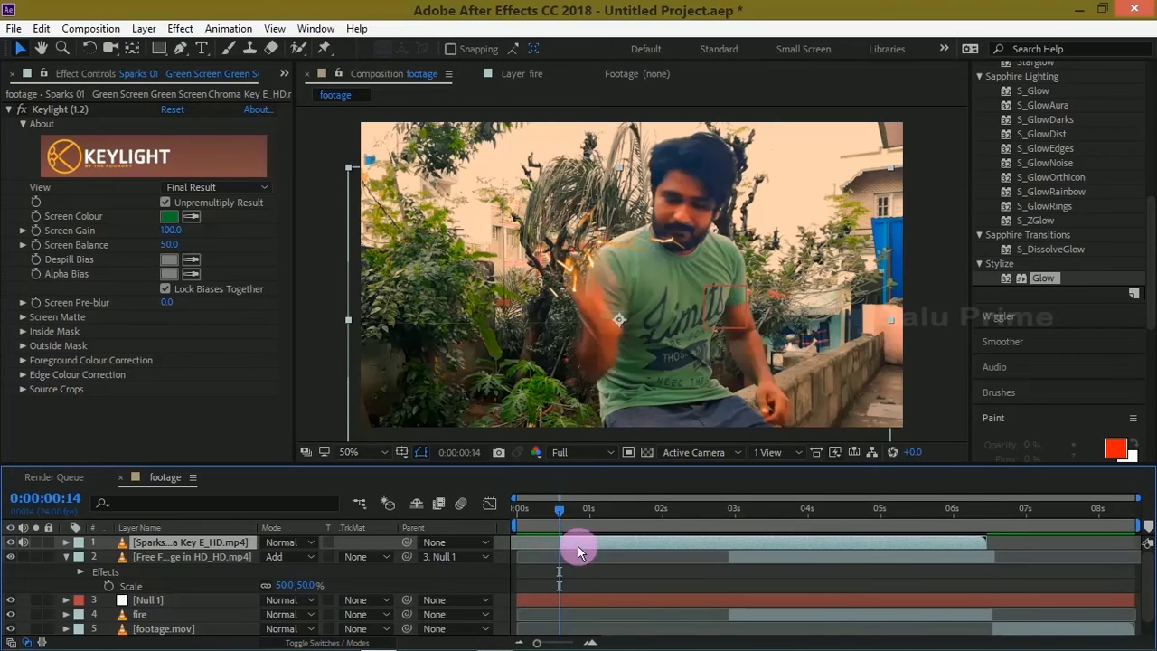
Scale the Sparks layer to 66%.
{"action": "key", "text": "s"}
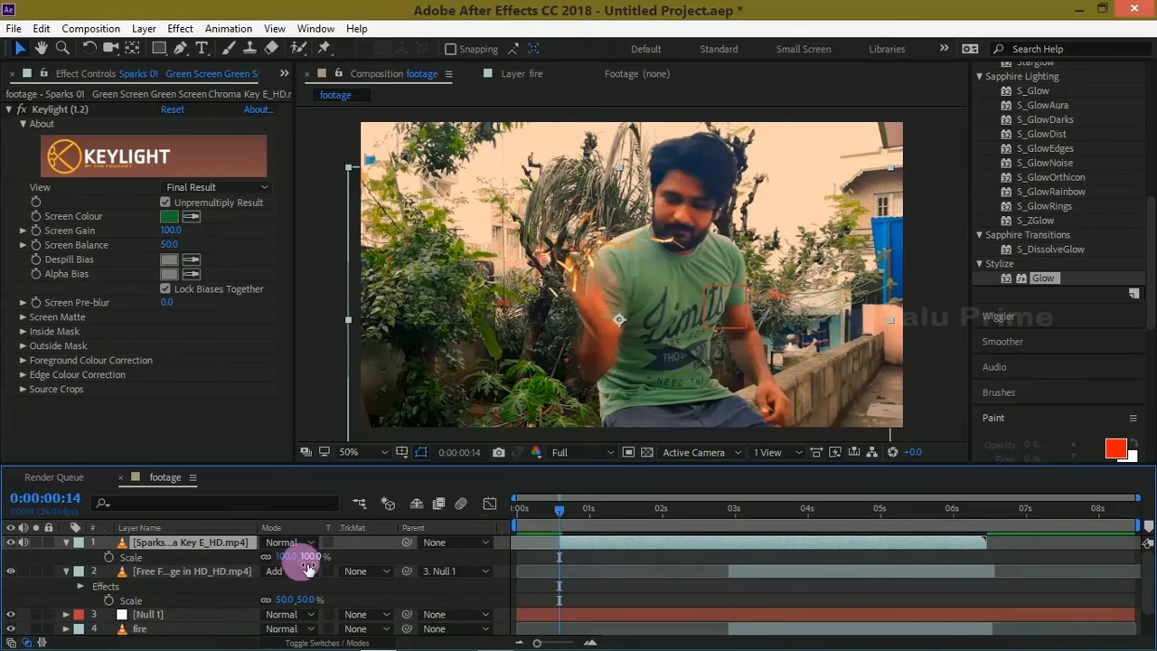
{"action": "left_click", "coordinate": [307, 557]}
{"action": "left_click_drag", "start_coordinate": [308, 558], "coordinate": [285, 558]}
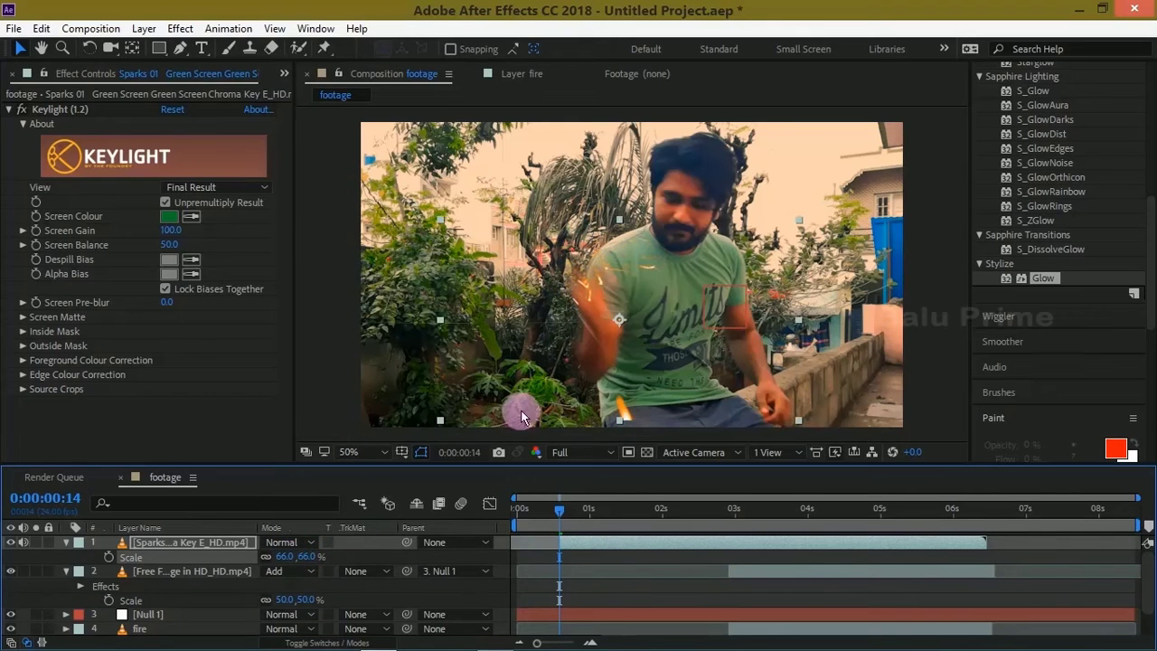
Move the sparks onto the blurred snapping hand and trim the Sparks layer's end to 0:00:00:15.
{"action": "left_click_drag", "start_coordinate": [590, 282], "coordinate": [578, 276]}
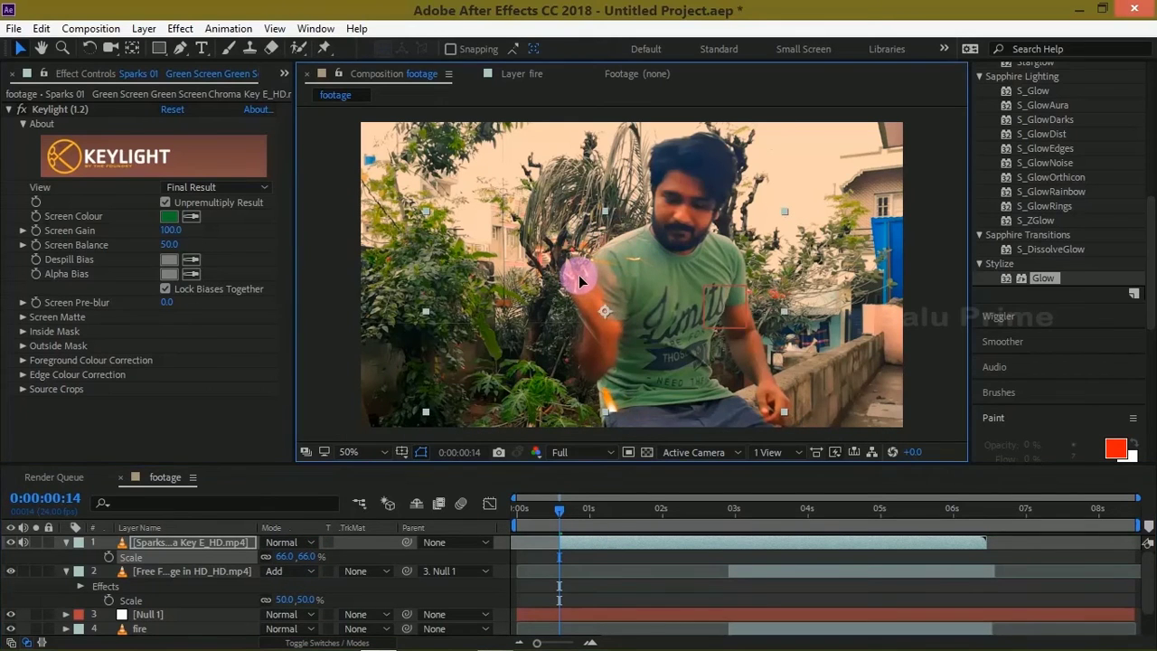
{"action": "left_click", "coordinate": [560, 515]}
{"action": "left_click_drag", "start_coordinate": [558, 515], "coordinate": [562, 515]}
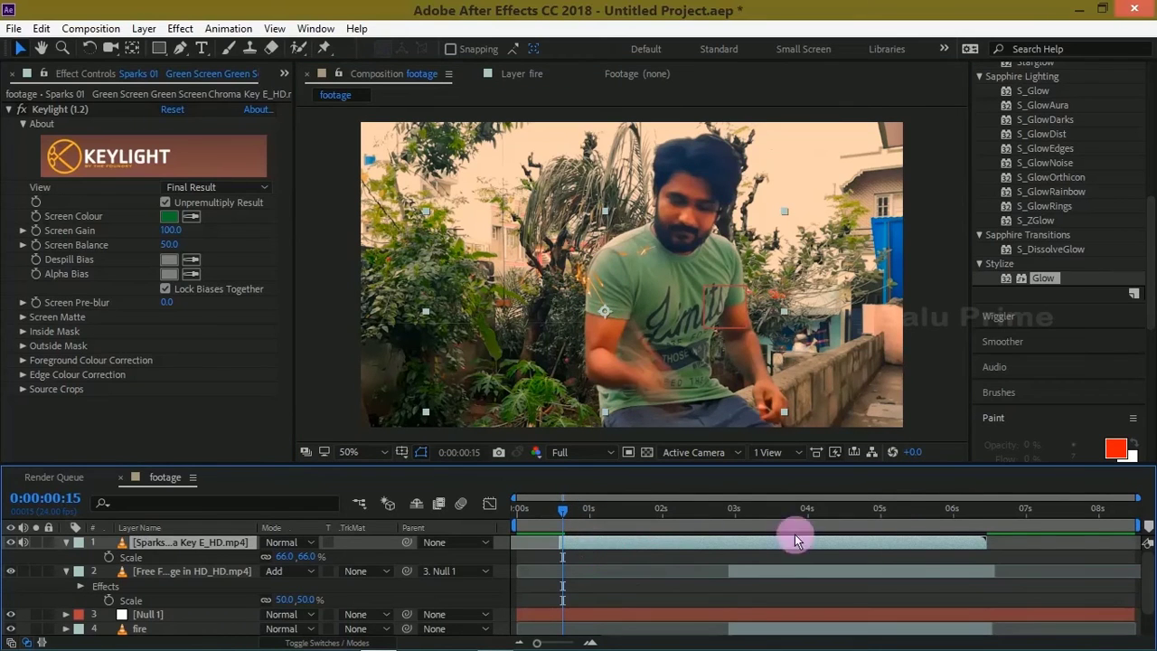
{"action": "left_click_drag", "start_coordinate": [985, 542], "coordinate": [565, 560]}
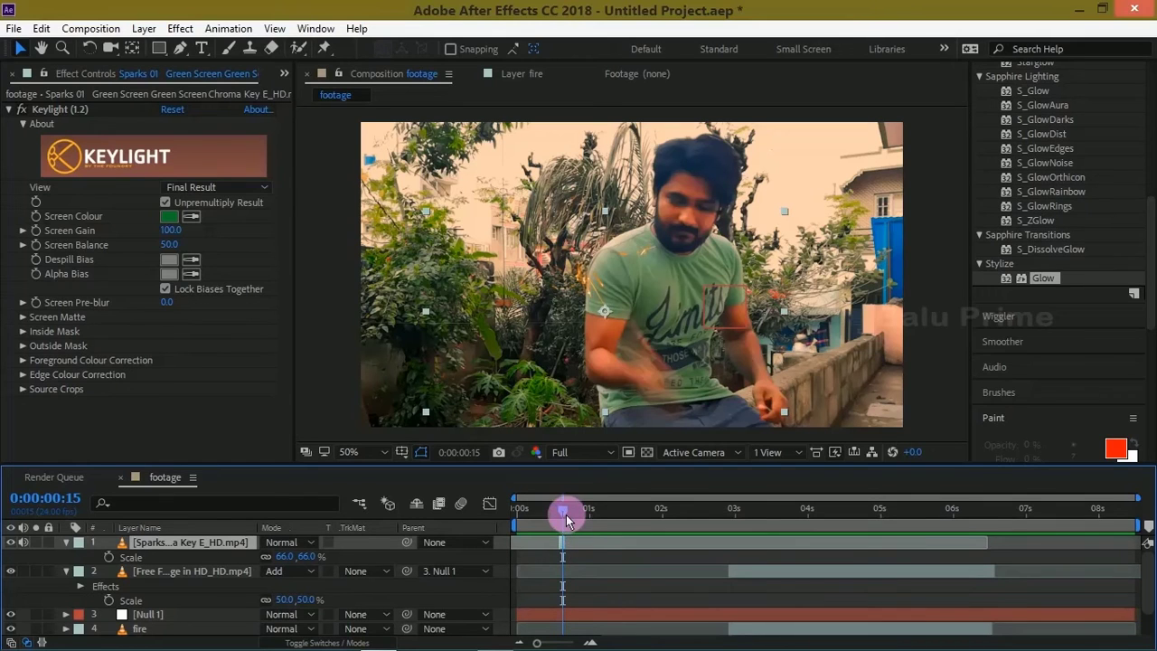
Go to the second finger snap at 0:00:01:19 and duplicate the trimmed Sparks layer.
{"action": "left_click_drag", "start_coordinate": [565, 514], "coordinate": [625, 522]}
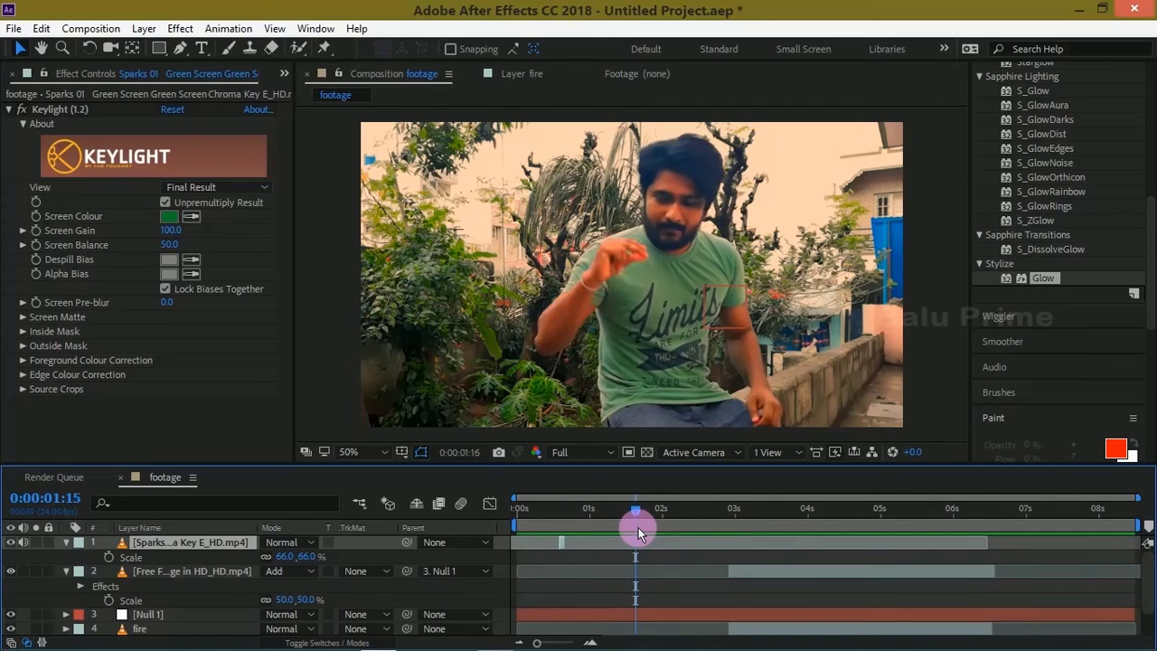
{"action": "left_click", "coordinate": [638, 534]}
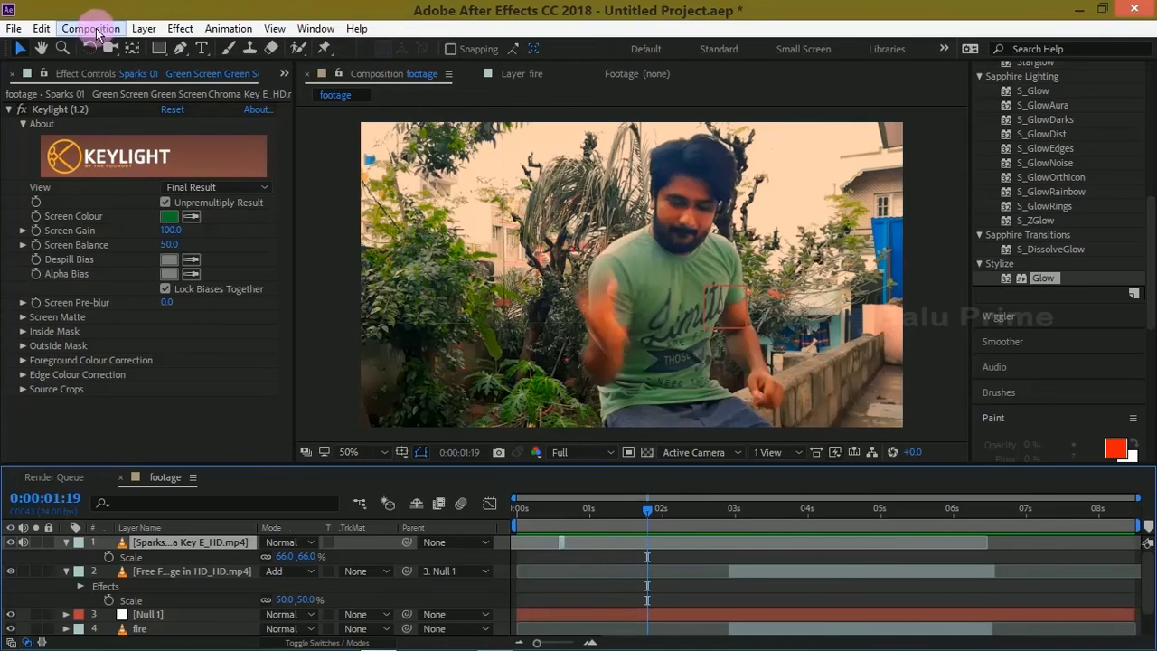
{"action": "left_click", "coordinate": [47, 31]}
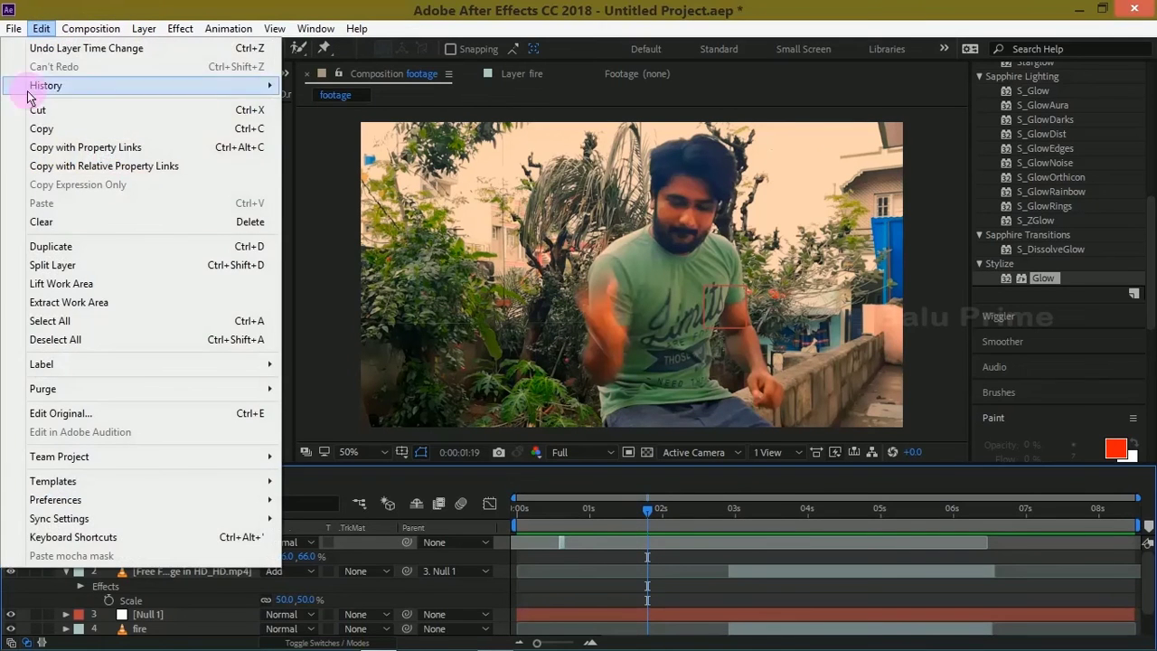
{"action": "left_click", "coordinate": [68, 246]}
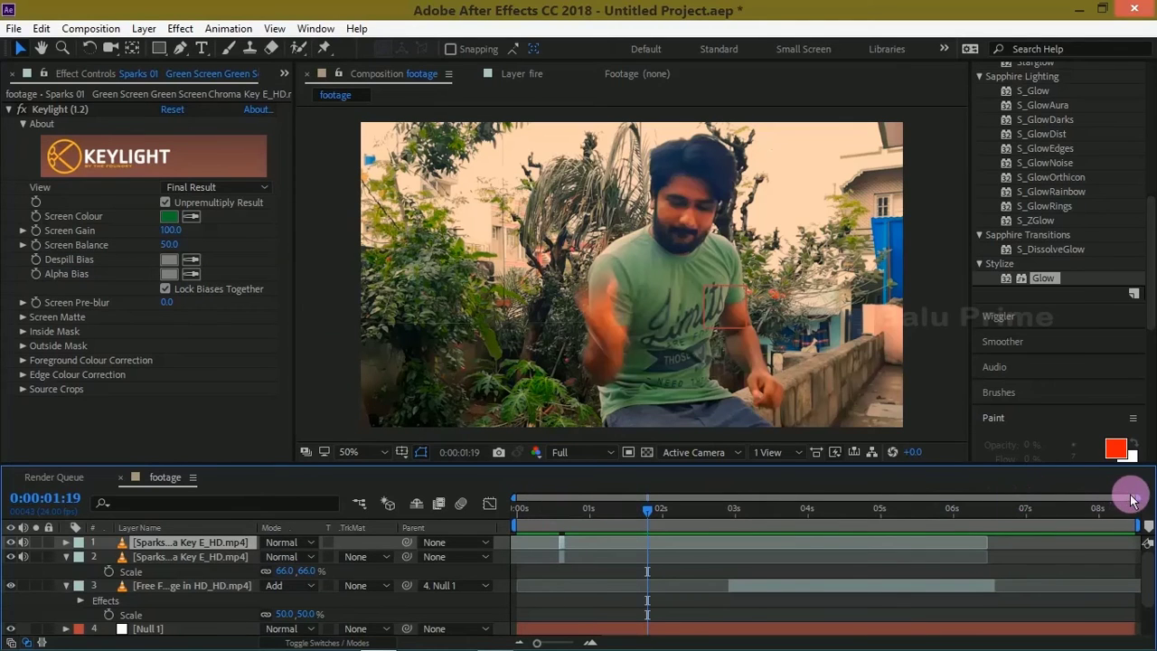
Start the duplicated Sparks layer at 0:00:01:19 and move its sparks onto the snapping hand.
{"action": "left_click_drag", "start_coordinate": [1140, 497], "coordinate": [810, 482]}
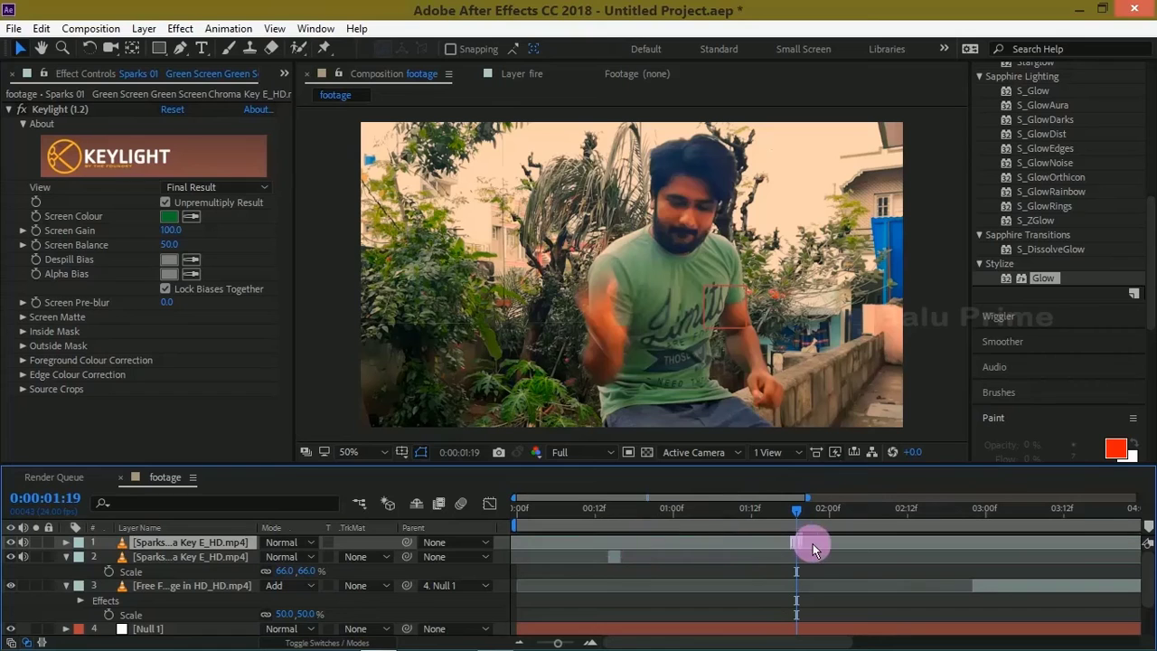
{"action": "left_click_drag", "start_coordinate": [812, 548], "coordinate": [806, 547]}
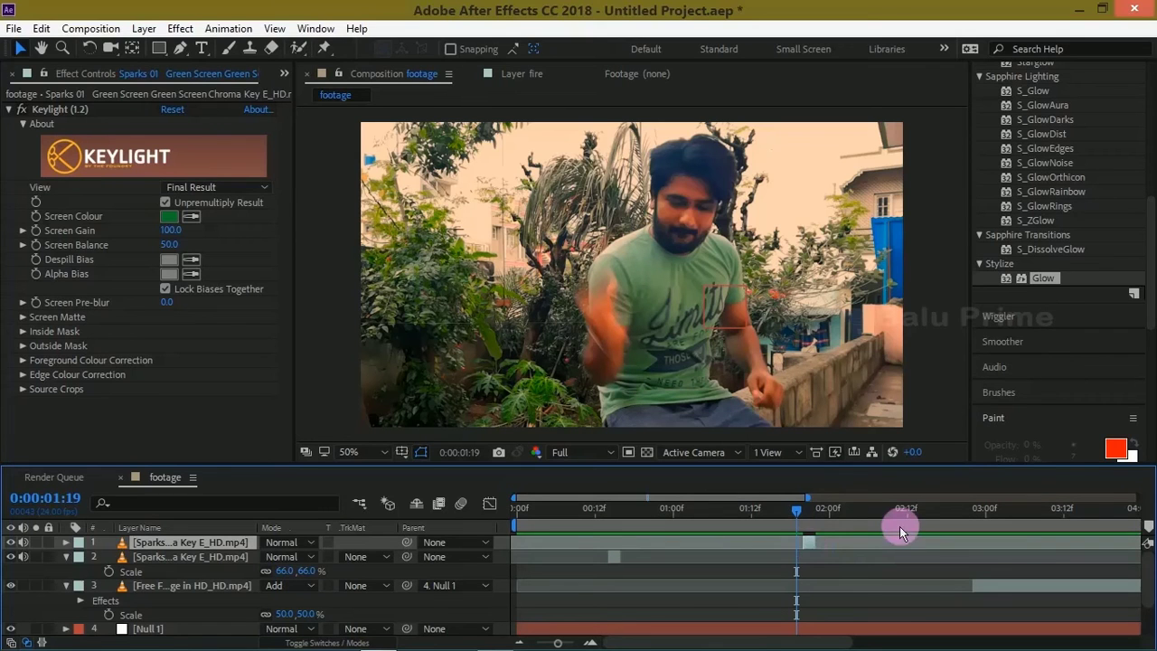
{"action": "key", "text": "["}
{"action": "left_click_drag", "start_coordinate": [833, 499], "coordinate": [1139, 497]}
{"action": "left_click_drag", "start_coordinate": [581, 259], "coordinate": [599, 272]}
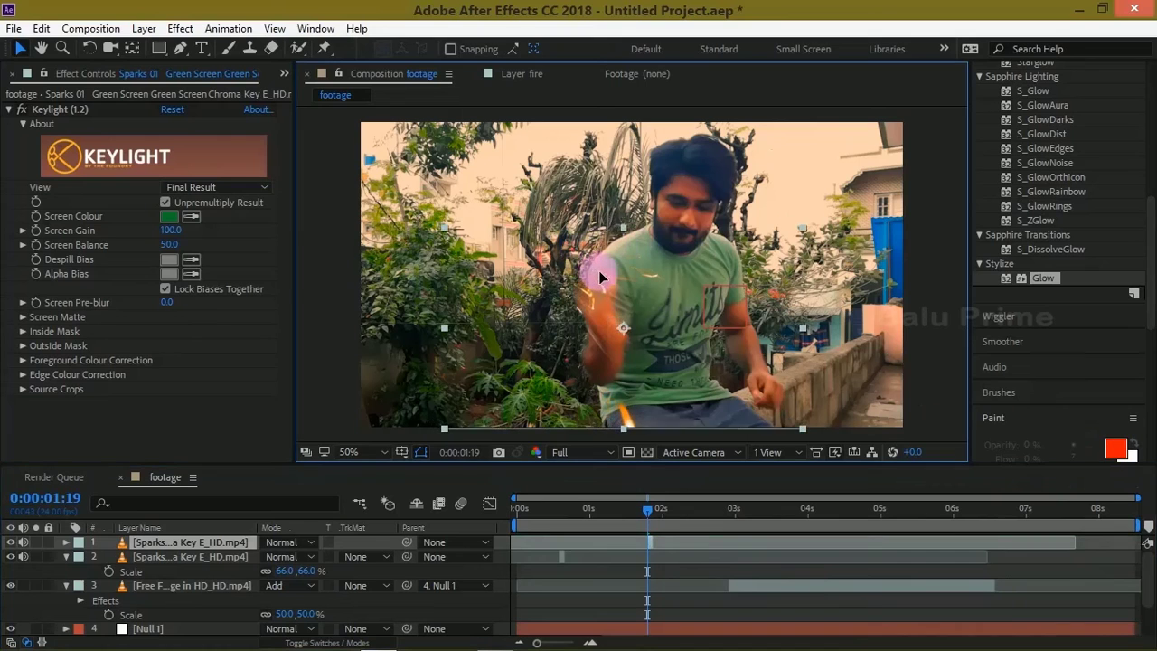
Duplicate the top Sparks layer to start at the third snap, 0:00:02:18, and place its sparks on the hand.
{"action": "left_click_drag", "start_coordinate": [662, 507], "coordinate": [713, 492]}
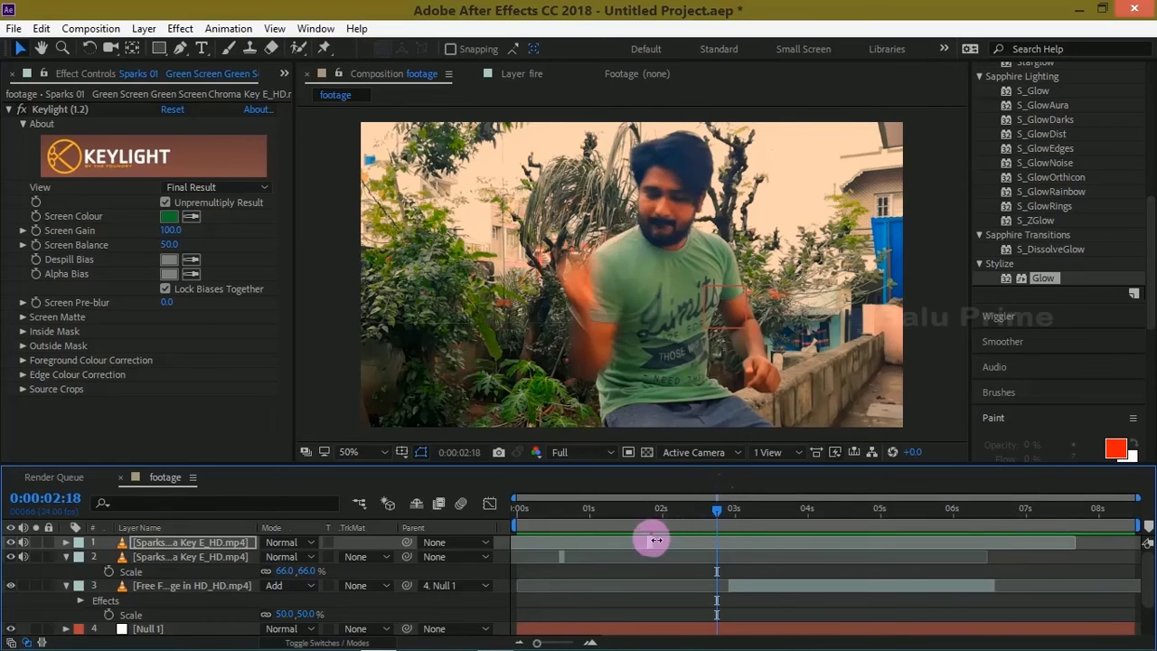
{"action": "left_click", "coordinate": [42, 28]}
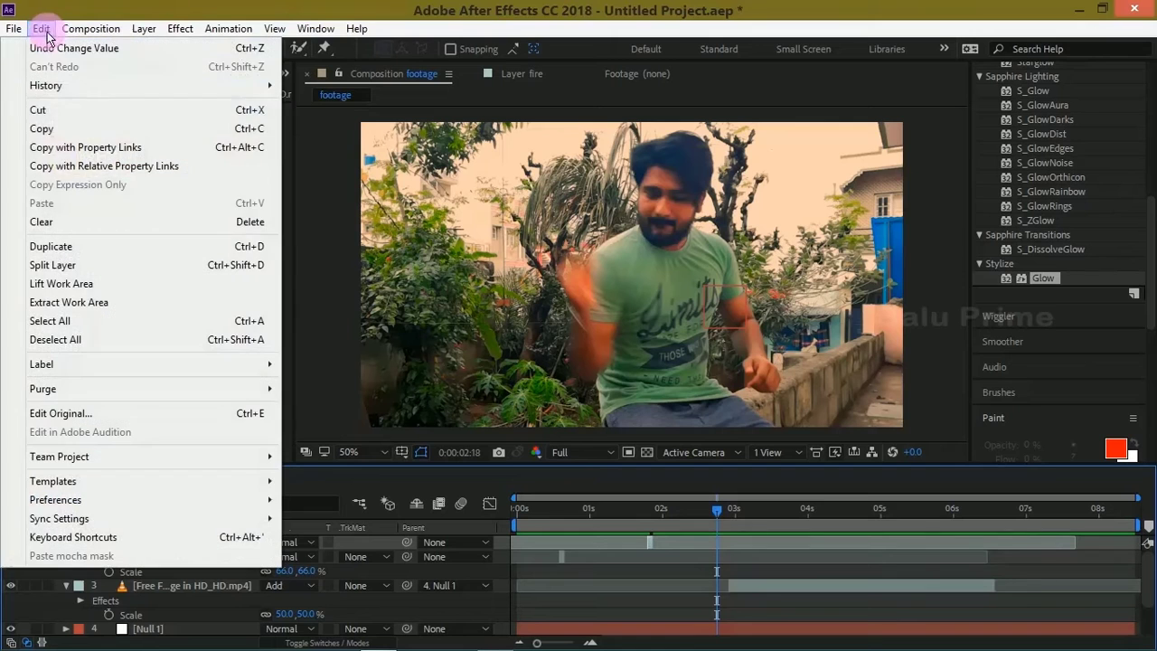
{"action": "left_click", "coordinate": [80, 253]}
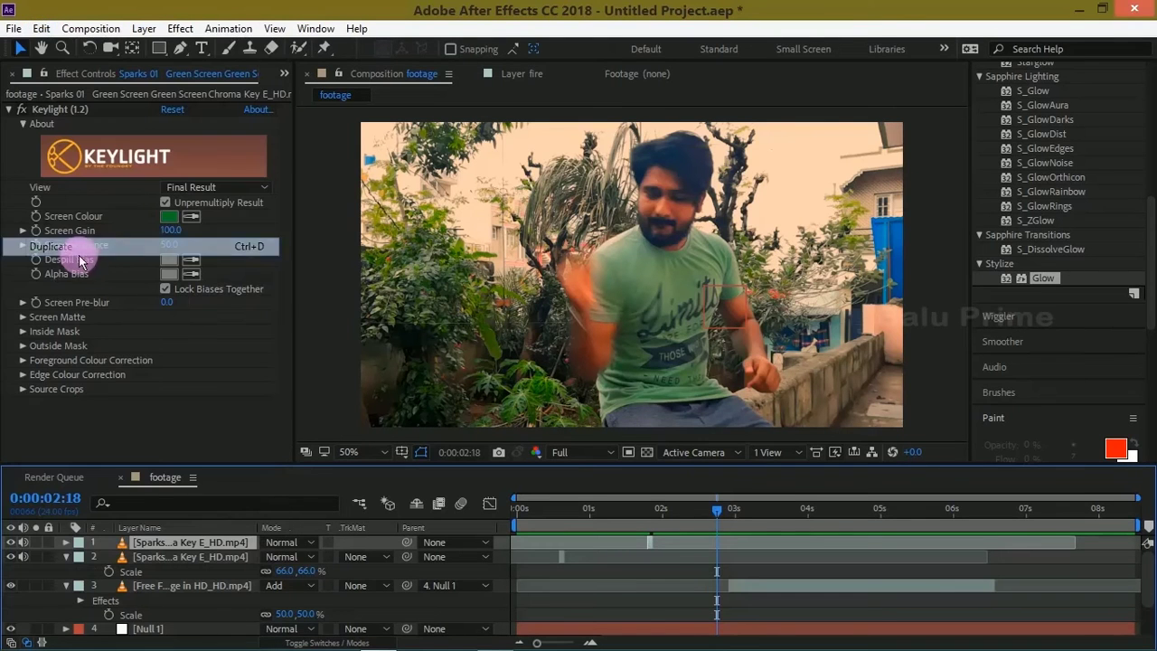
{"action": "key", "text": "bracketleft"}
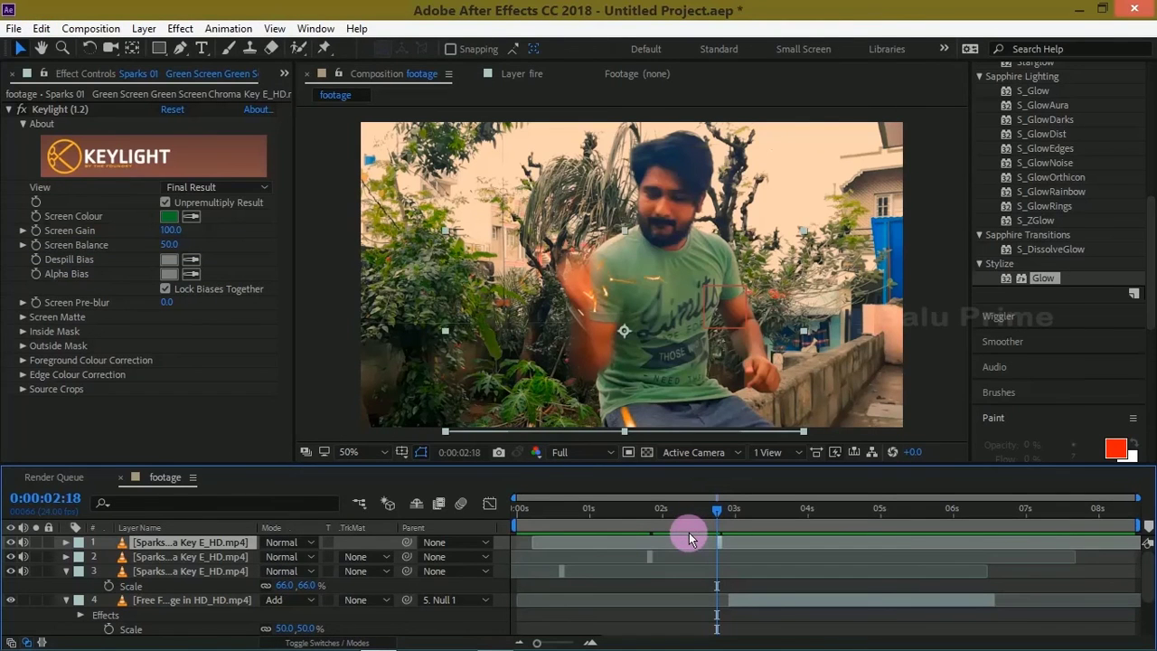
{"action": "left_click", "coordinate": [604, 293]}
{"action": "left_click_drag", "start_coordinate": [604, 293], "coordinate": [583, 264]}
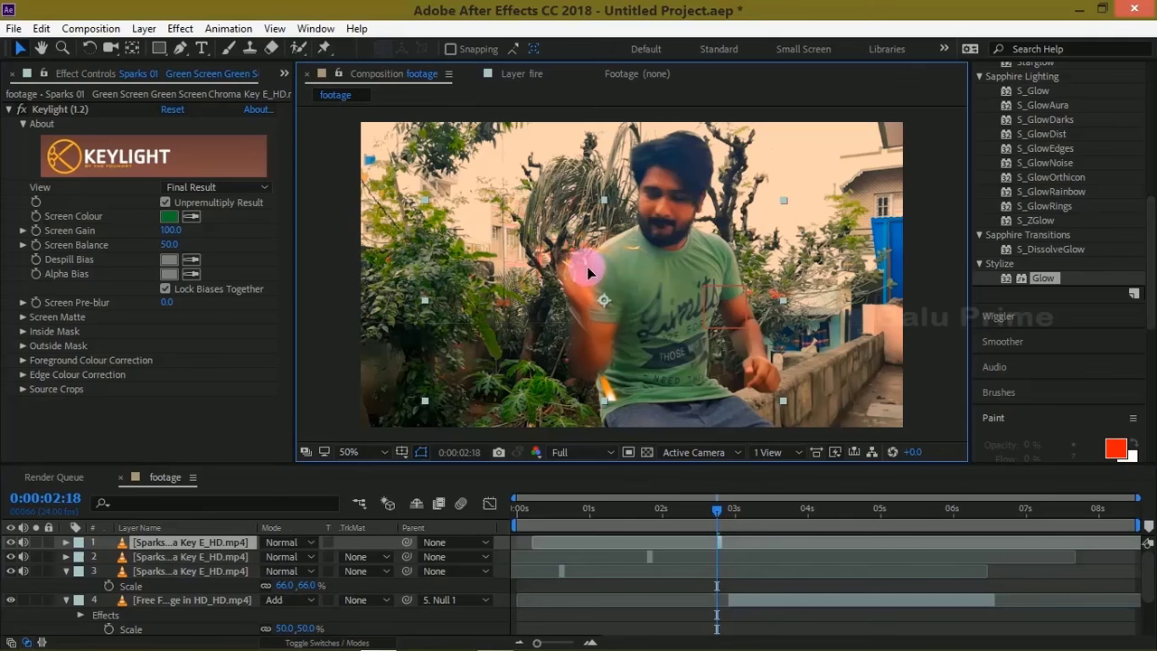
Set the blending mode of all three Sparks layers to Screen.
{"action": "left_click", "coordinate": [282, 542]}
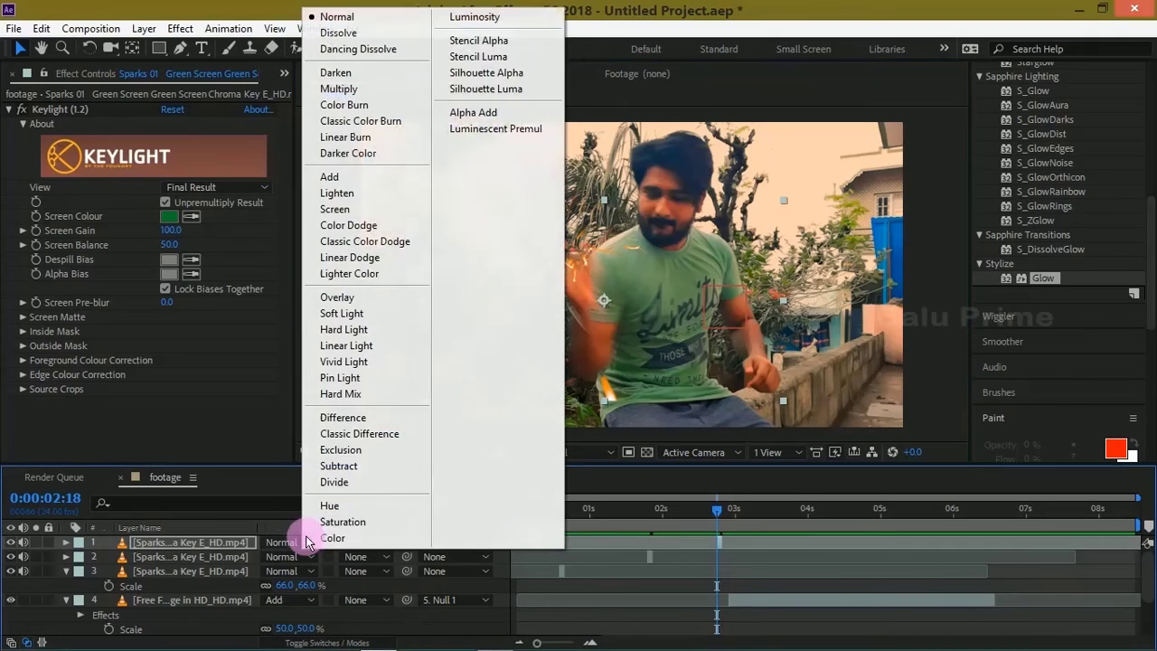
{"action": "left_click", "coordinate": [332, 209]}
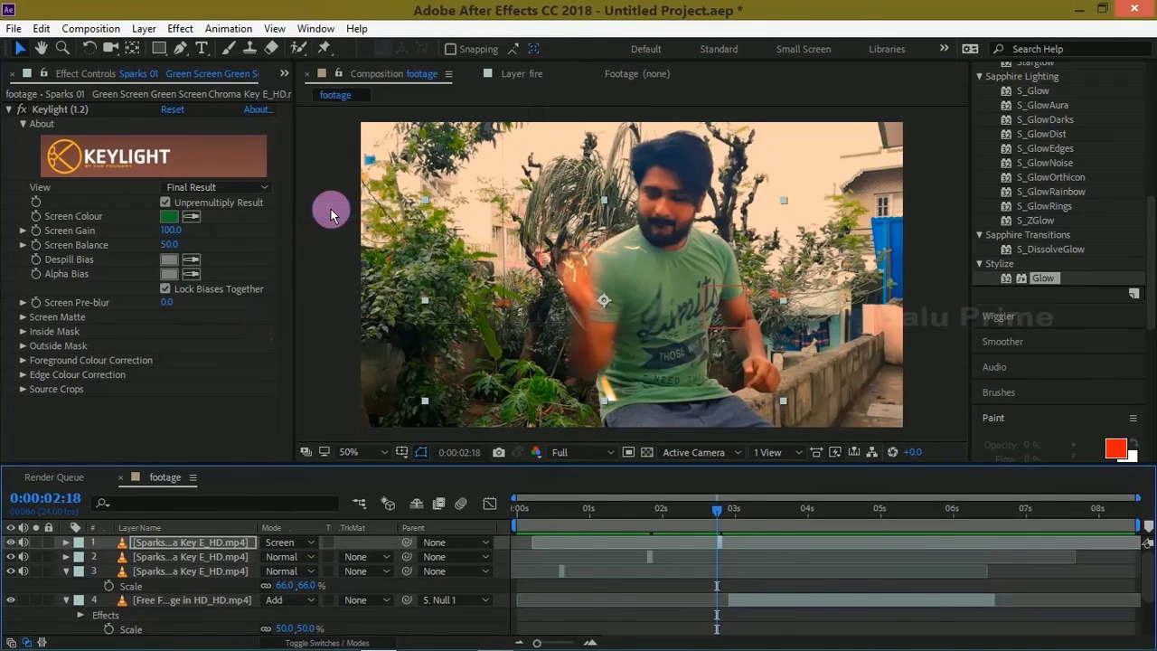
{"action": "left_click", "coordinate": [289, 554]}
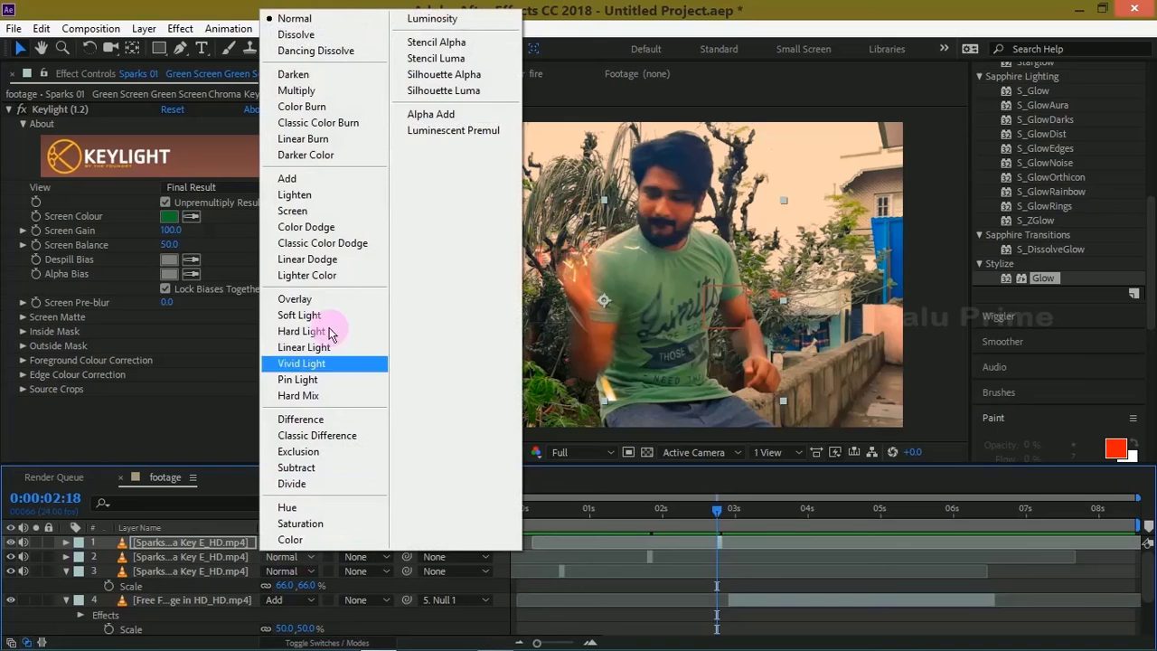
{"action": "left_click", "coordinate": [339, 210]}
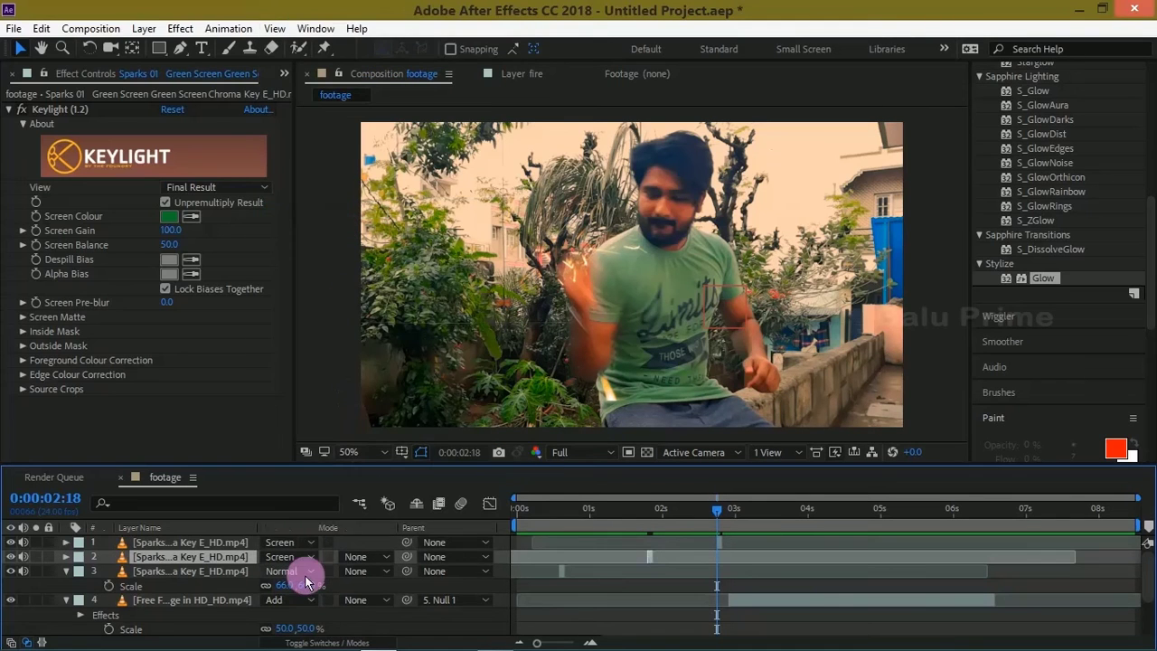
{"action": "left_click", "coordinate": [298, 571]}
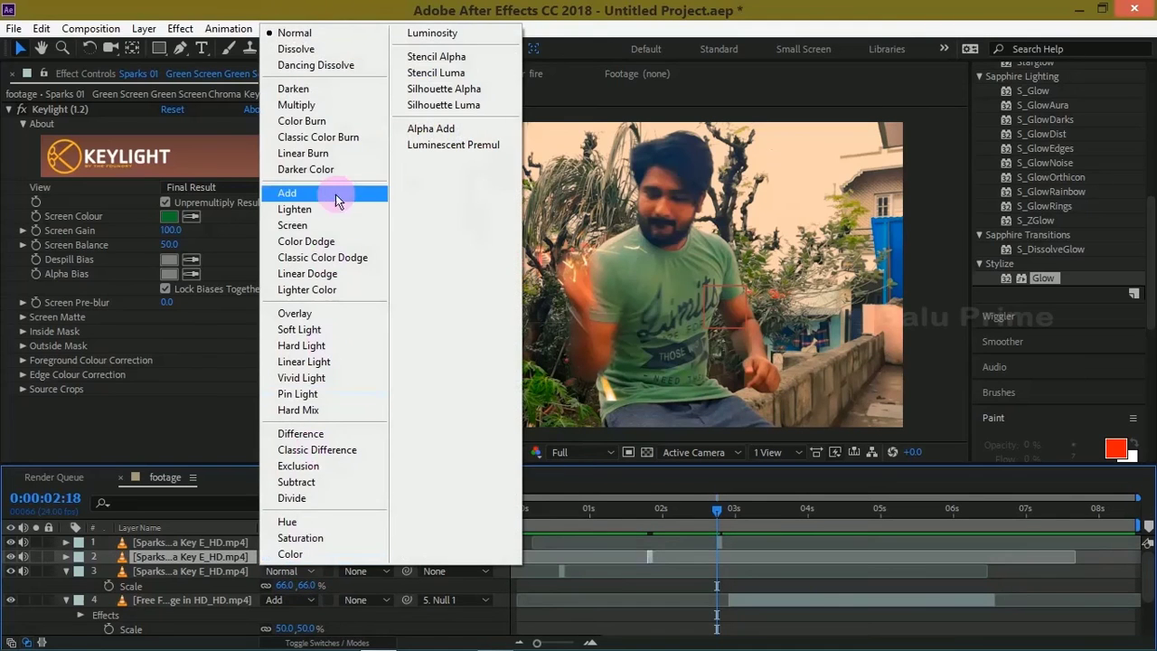
{"action": "left_click", "coordinate": [296, 225]}
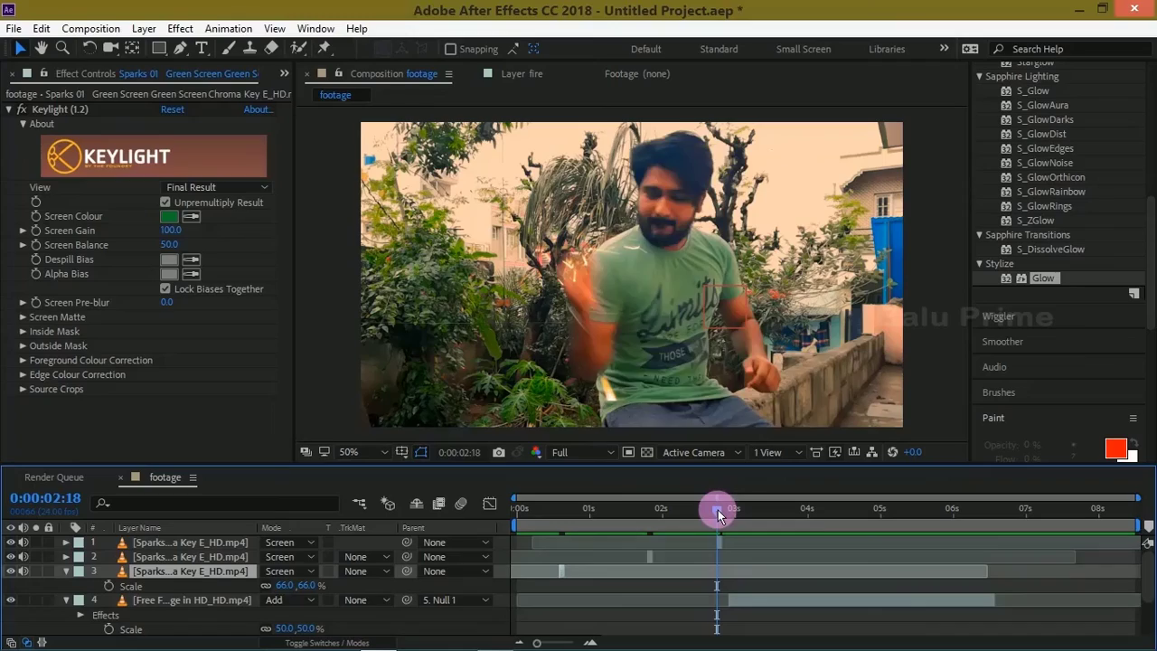